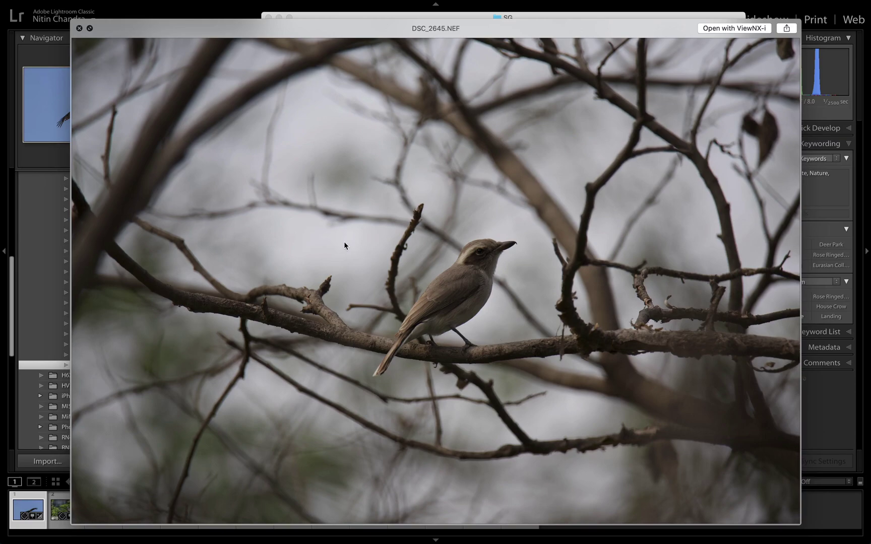
# Close the DSC_2645.NEF preview and bring Lightroom Classic to the front
pyautogui.click(79, 29)
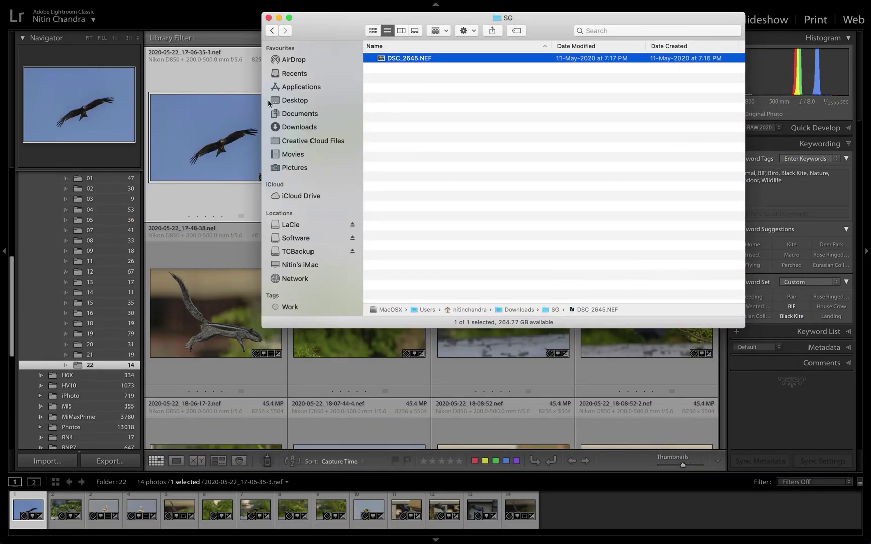
pyautogui.click(239, 87)
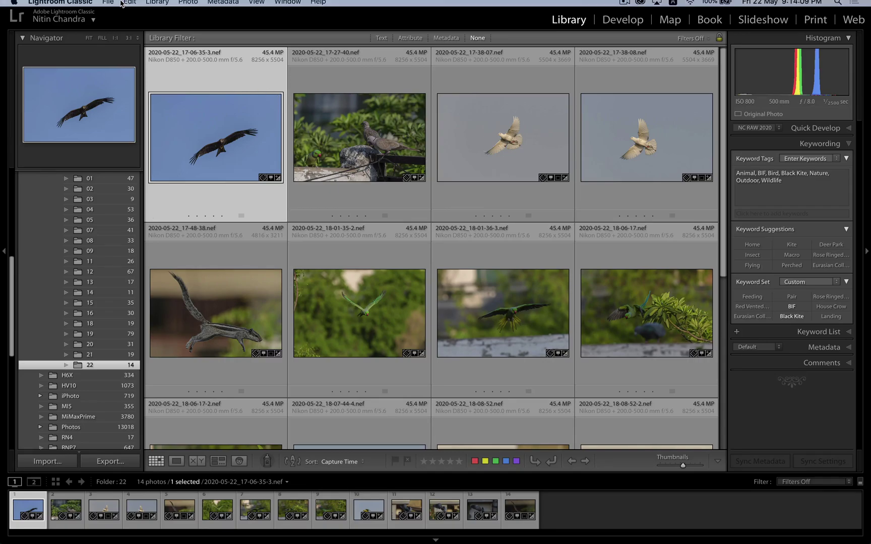
pyautogui.click(108, 6)
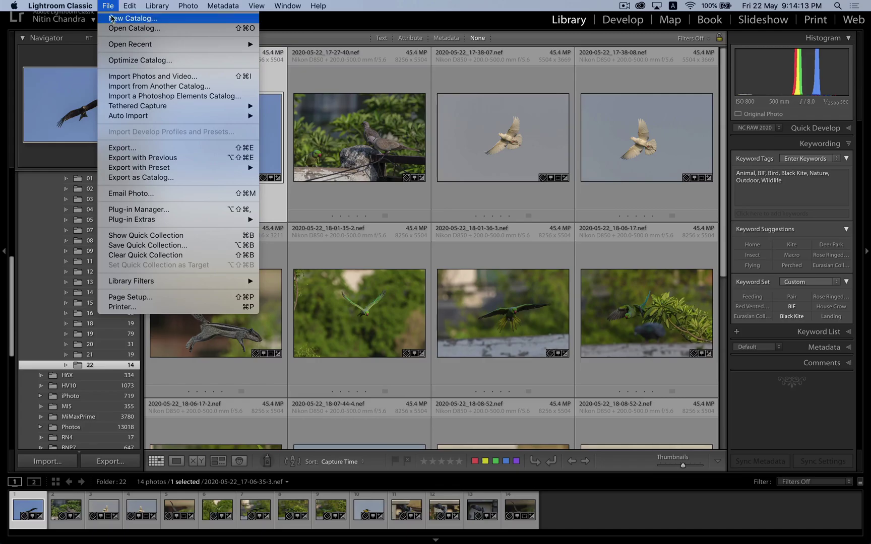
pyautogui.click(392, 119)
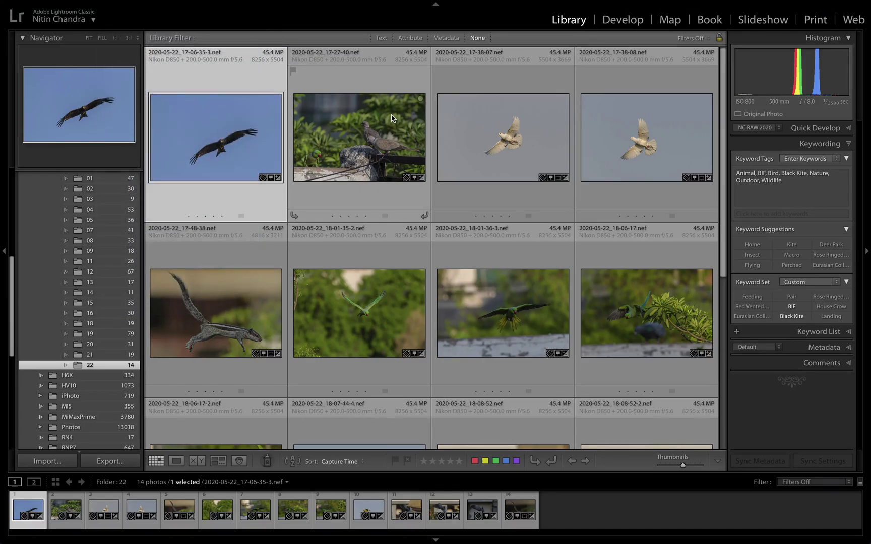
pyautogui.hotkey('ctrl', 'Up')
pyautogui.click(685, 107)
pyautogui.moveTo(407, 60); pyautogui.dragTo(240, 209)
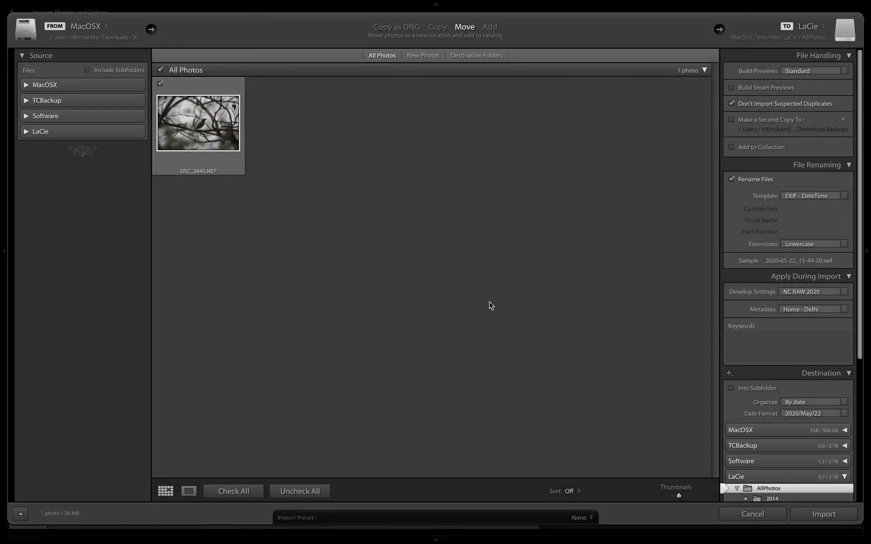
pyautogui.click(751, 514)
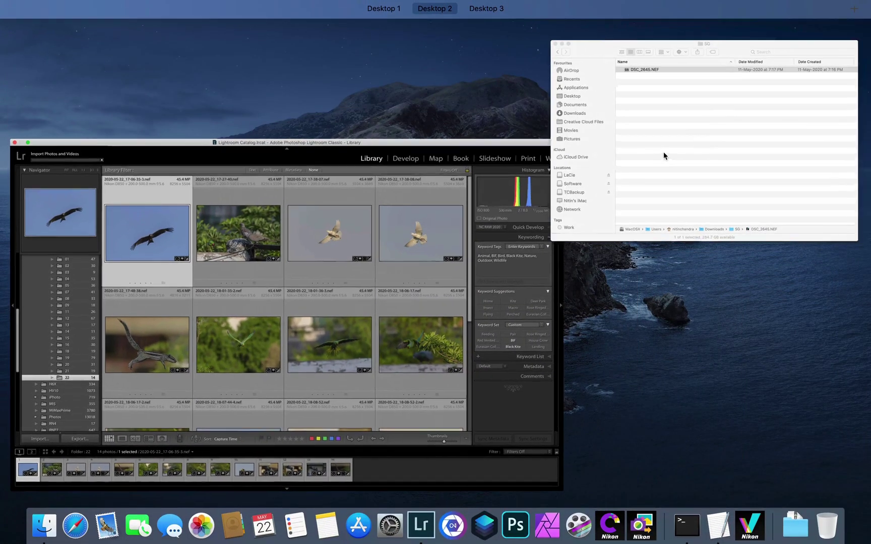
pyautogui.click(663, 151)
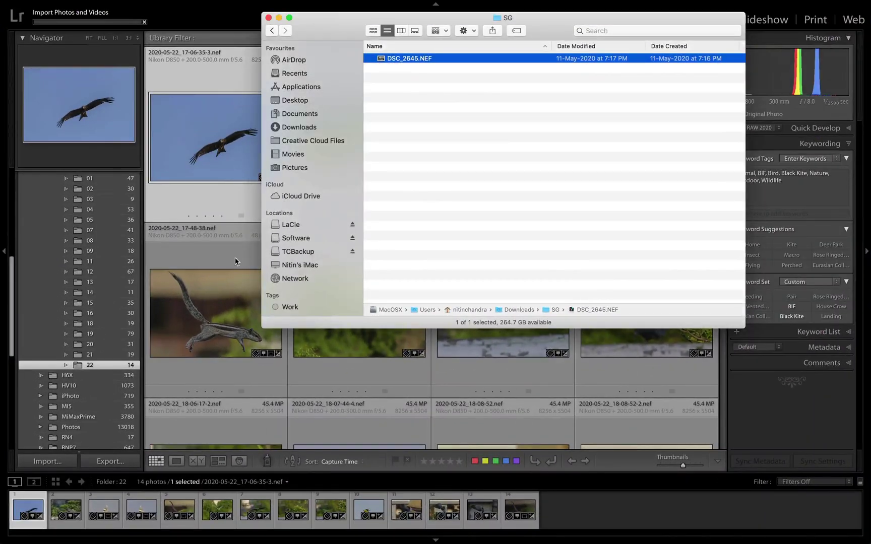
# In Lightroom Classic, reveal the jumping squirrel photo from folder 22 in Finder
pyautogui.click(111, 363)
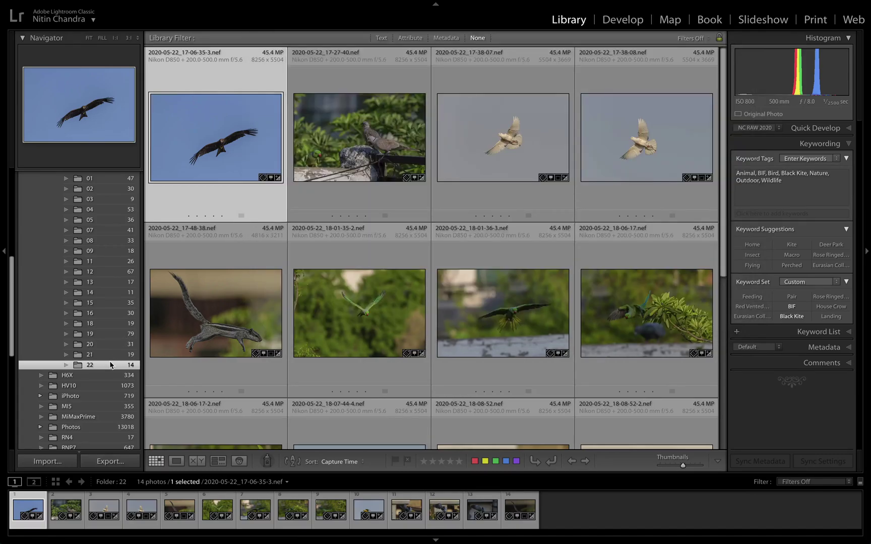
pyautogui.click(206, 349)
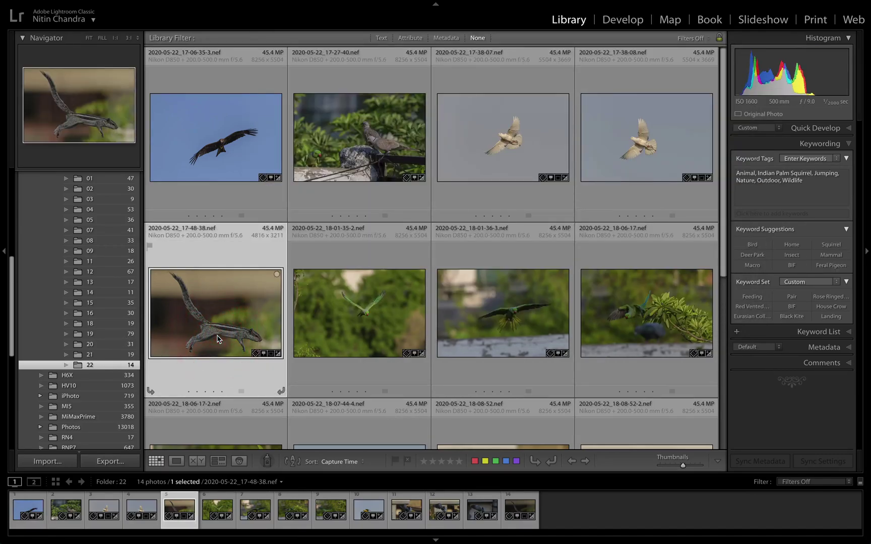
pyautogui.rightClick(218, 338)
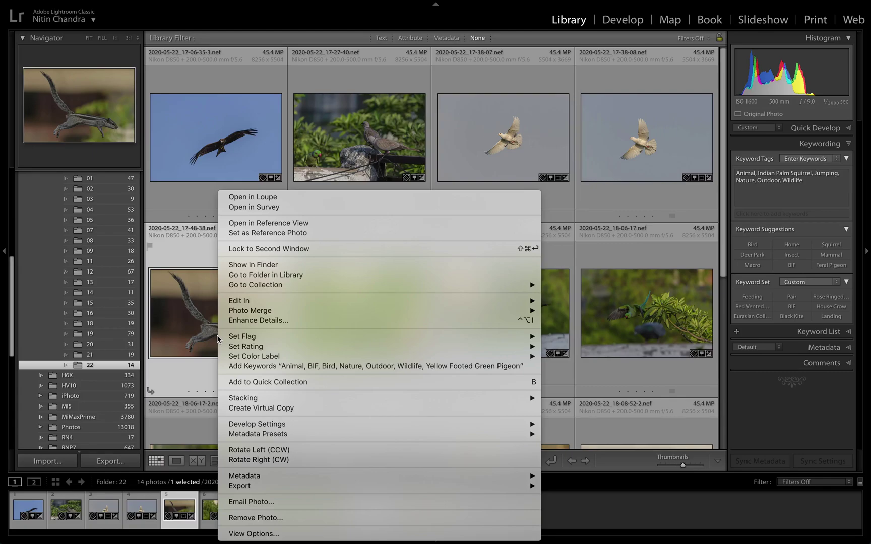
pyautogui.click(254, 265)
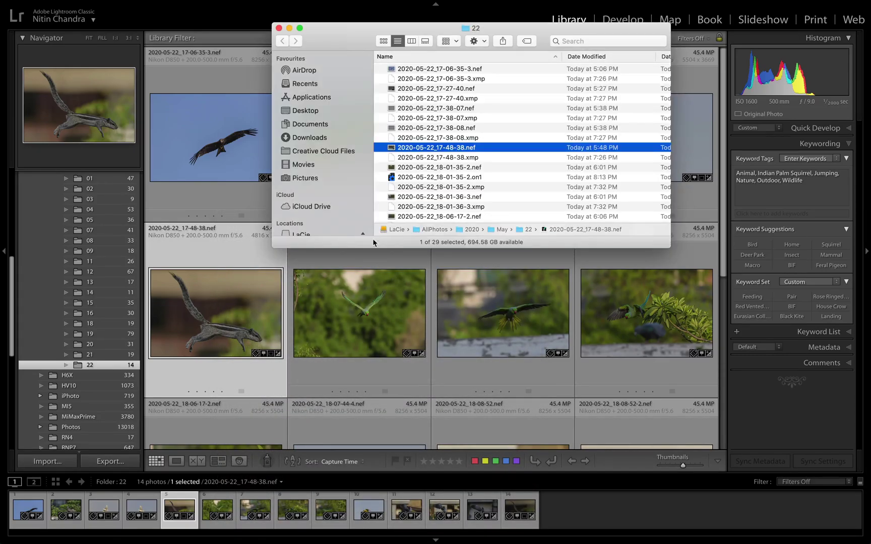
# Move DSC_2645.NEF from the SG folder into the 22 folder in Finder
pyautogui.hotkey('ctrl', 'Up')
pyautogui.click(664, 219)
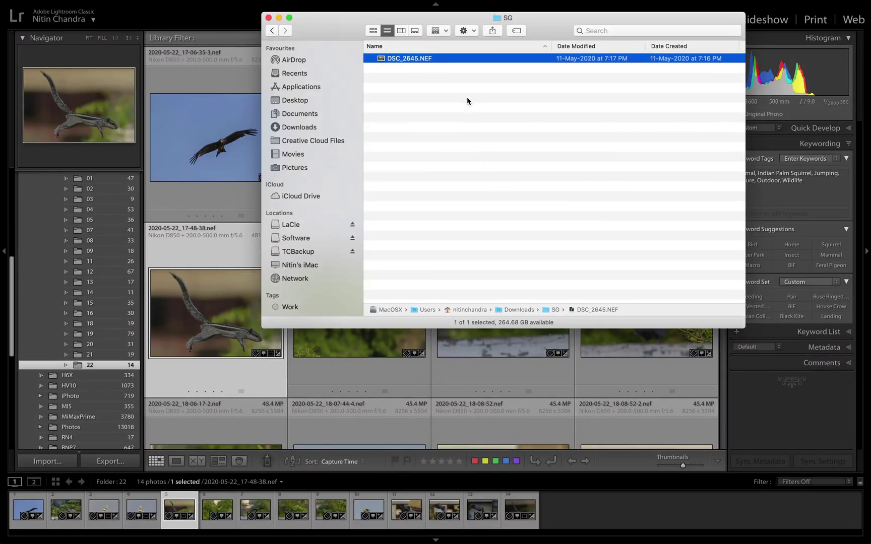
pyautogui.moveTo(354, 22); pyautogui.dragTo(484, 152)
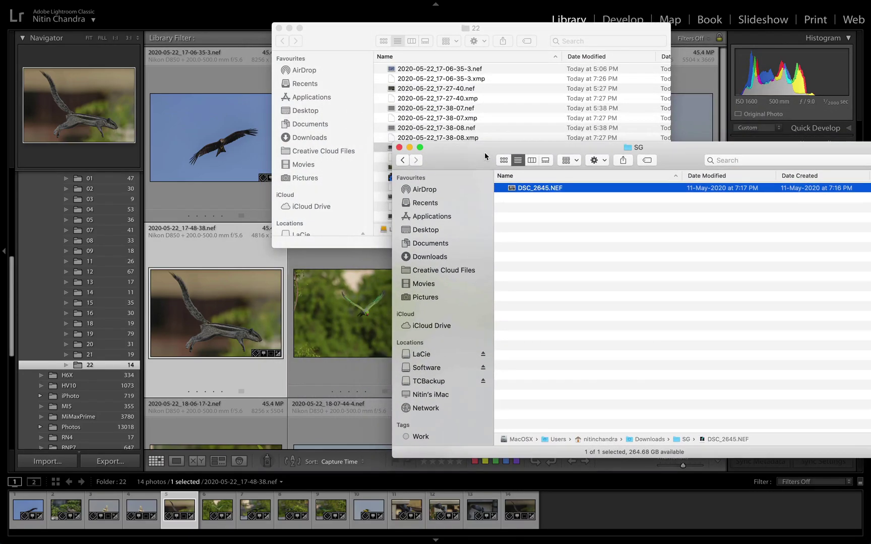
pyautogui.moveTo(537, 189); pyautogui.dragTo(499, 113)
pyautogui.click(499, 110)
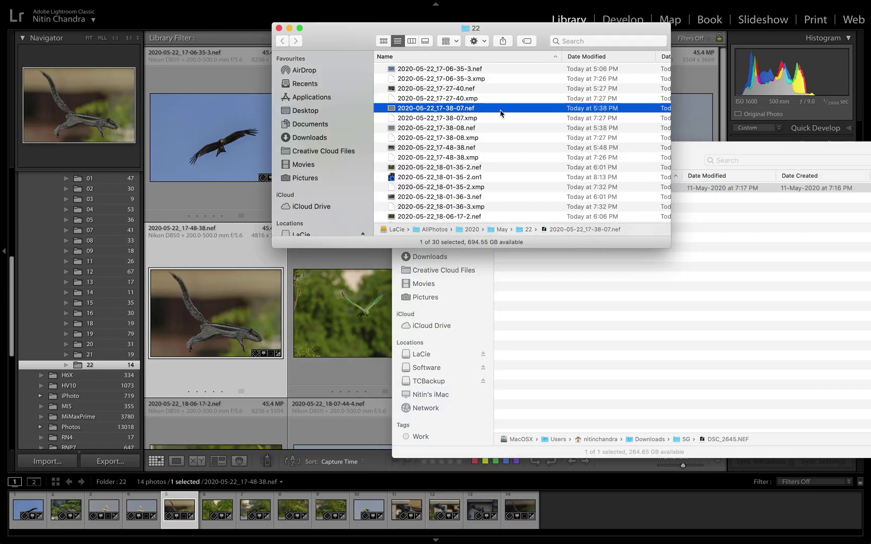
# Back in Lightroom Classic, synchronize folder 22, importing new photos and scanning for metadata updates
pyautogui.click(197, 204)
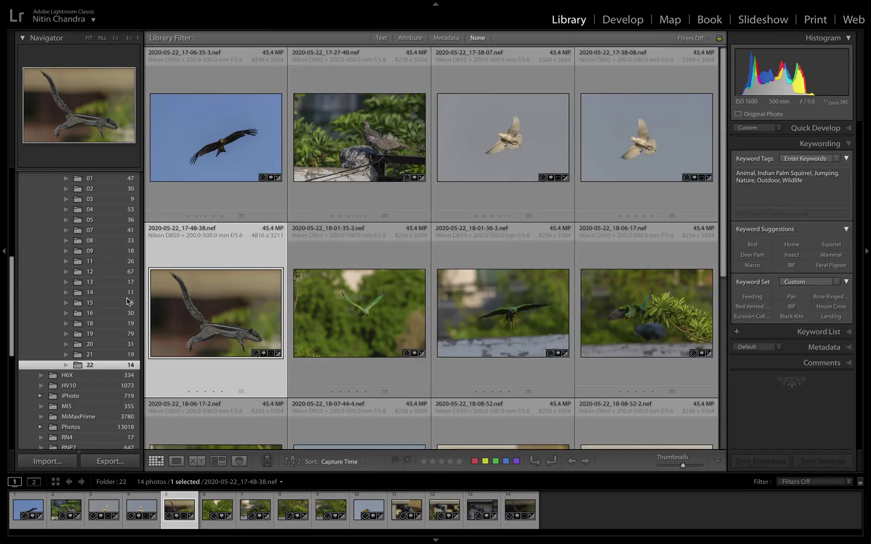
pyautogui.rightClick(102, 366)
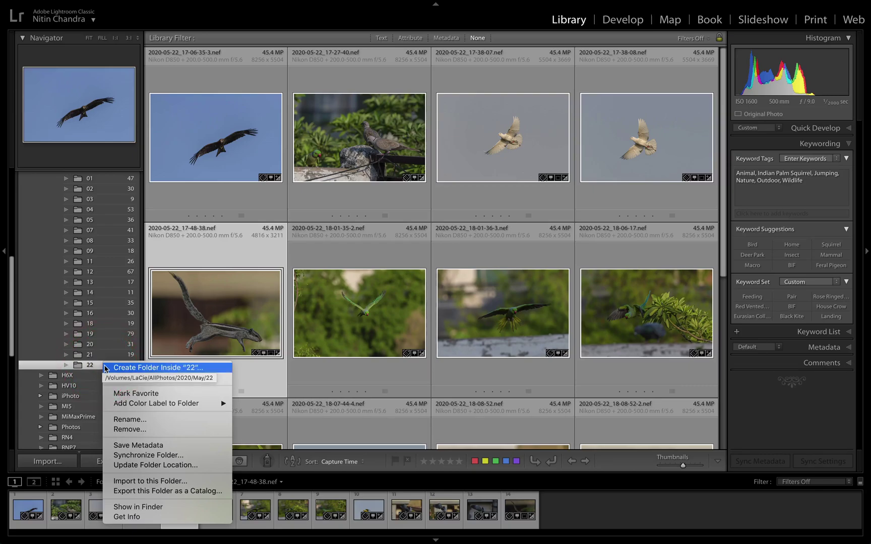
pyautogui.click(146, 455)
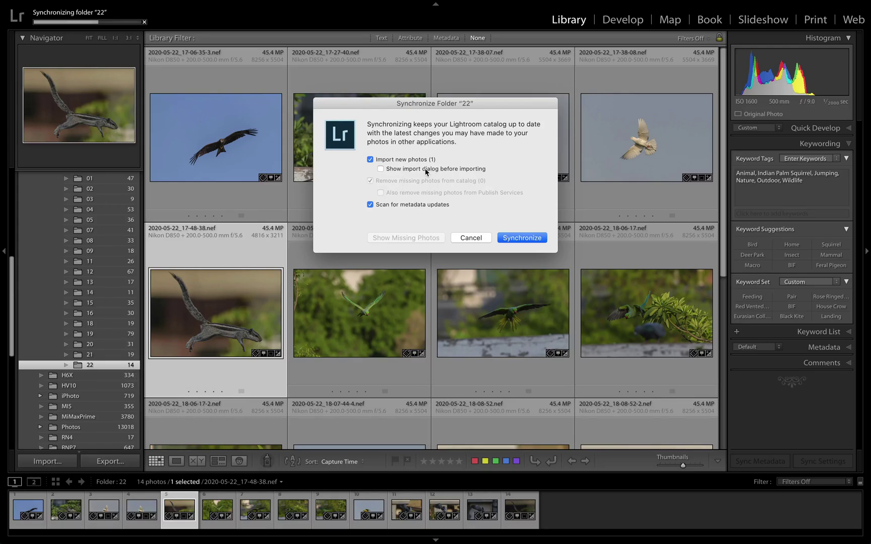
pyautogui.click(513, 239)
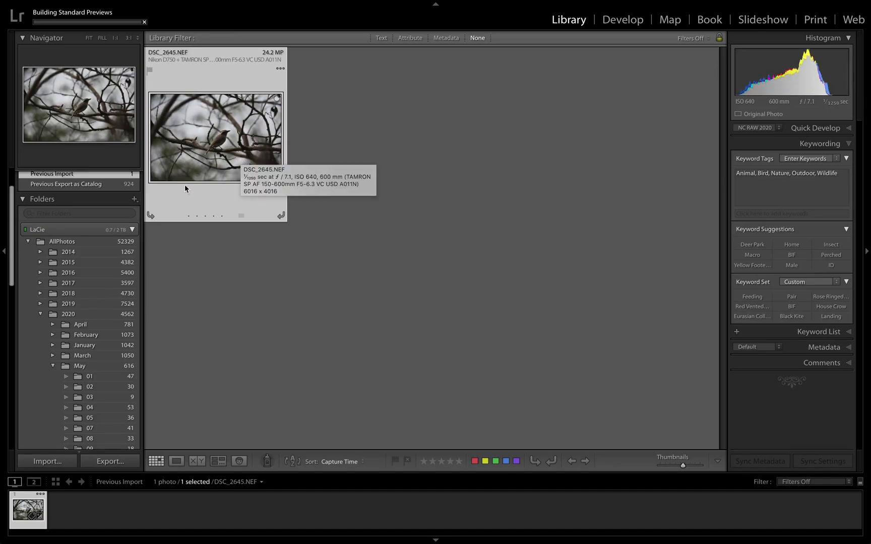
# Open DSC_2645.NEF for developing and set its white balance by sampling a neutral tone on the bird's neck
pyautogui.doubleClick(238, 140)
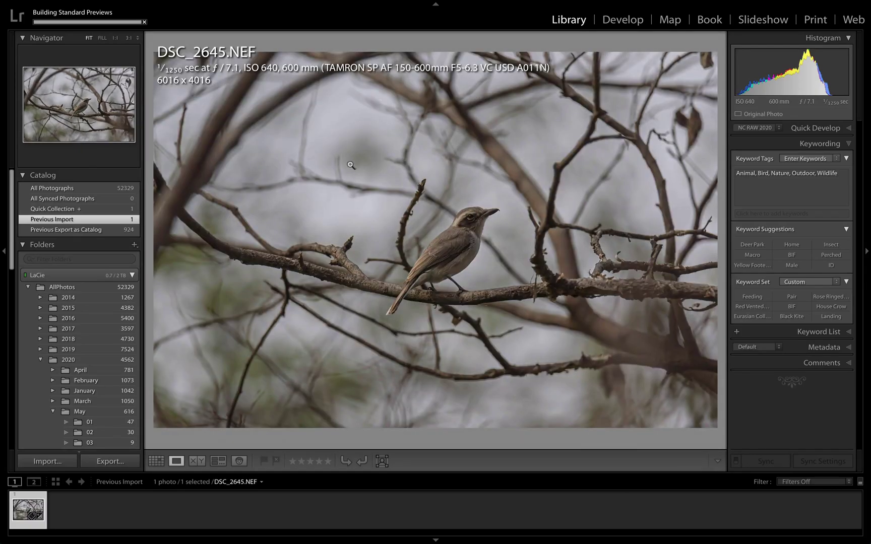
pyautogui.press('d')
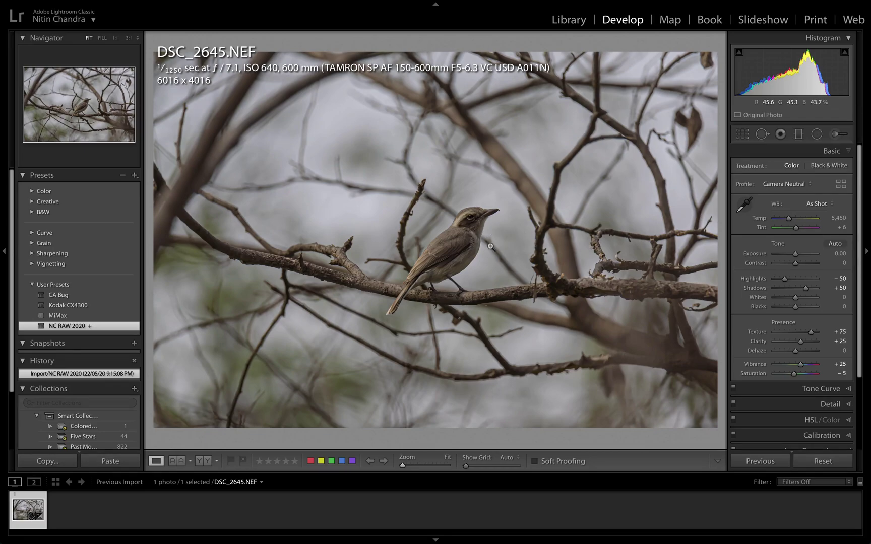
pyautogui.press('w')
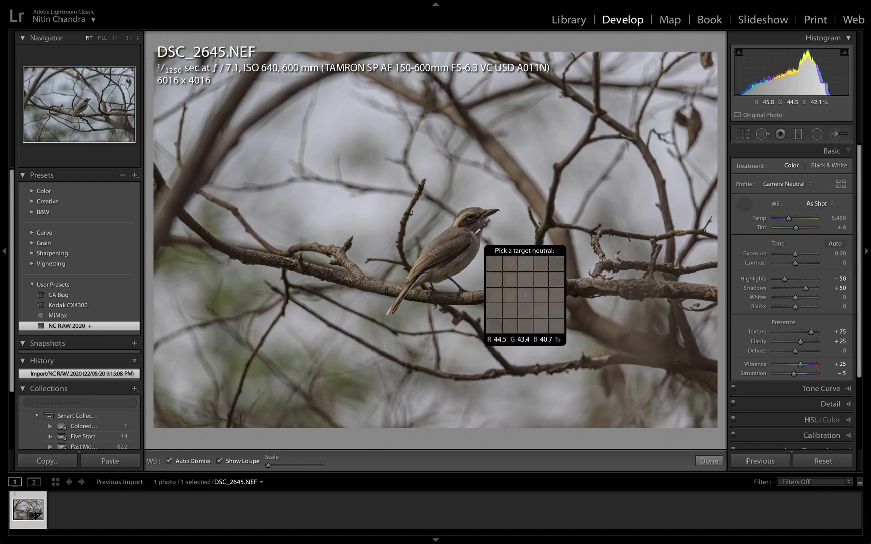
pyautogui.click(477, 234)
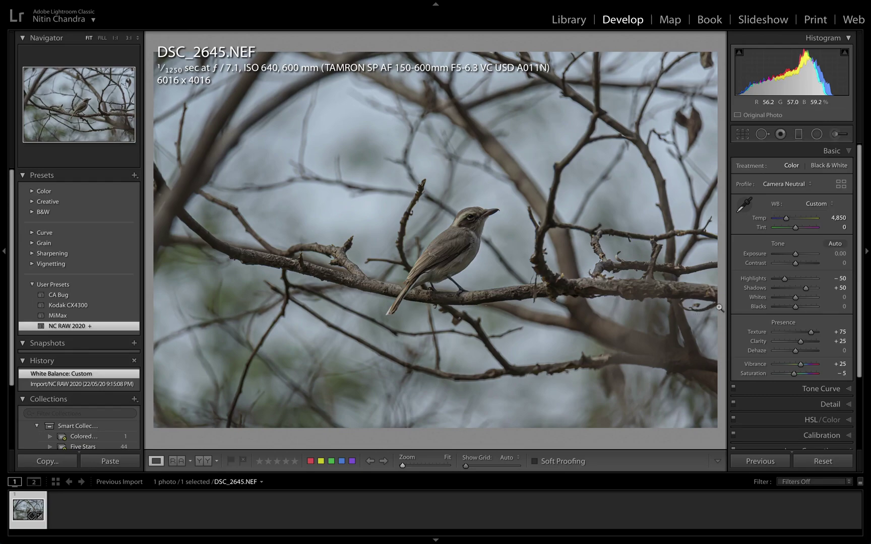
# Reset the photo's Highlights to 0 and raise its Shadows to +100
pyautogui.doubleClick(751, 279)
pyautogui.moveTo(806, 291); pyautogui.dragTo(827, 292)
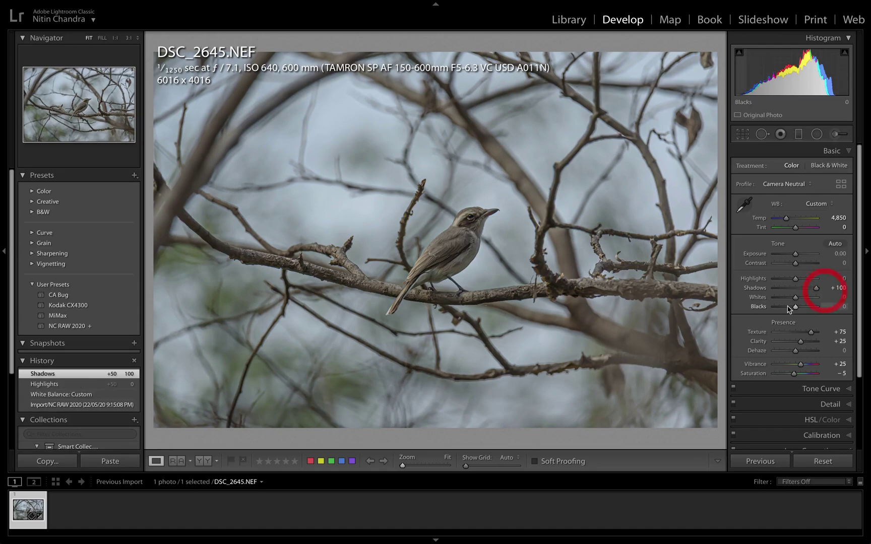
# Auto-set the Whites and Blacks, then fine-tune Whites to +55 and Blacks to -40
pyautogui.keyDown('shift'); pyautogui.doubleClick(759, 298); pyautogui.keyUp('shift')
pyautogui.keyDown('shift'); pyautogui.doubleClick(758, 306); pyautogui.keyUp('shift')
pyautogui.click(838, 298)
pyautogui.write('55')
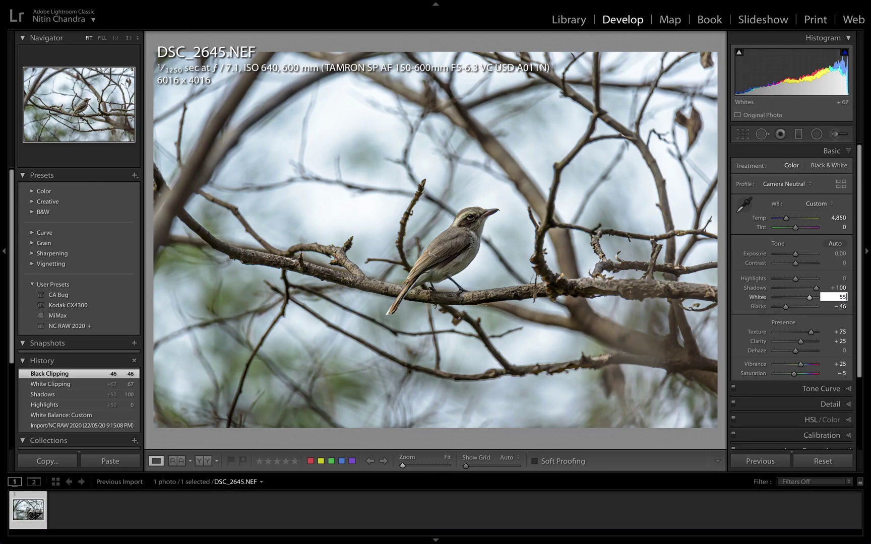
pyautogui.press('Tab')
pyautogui.press('BackSpace')
pyautogui.press('Return')
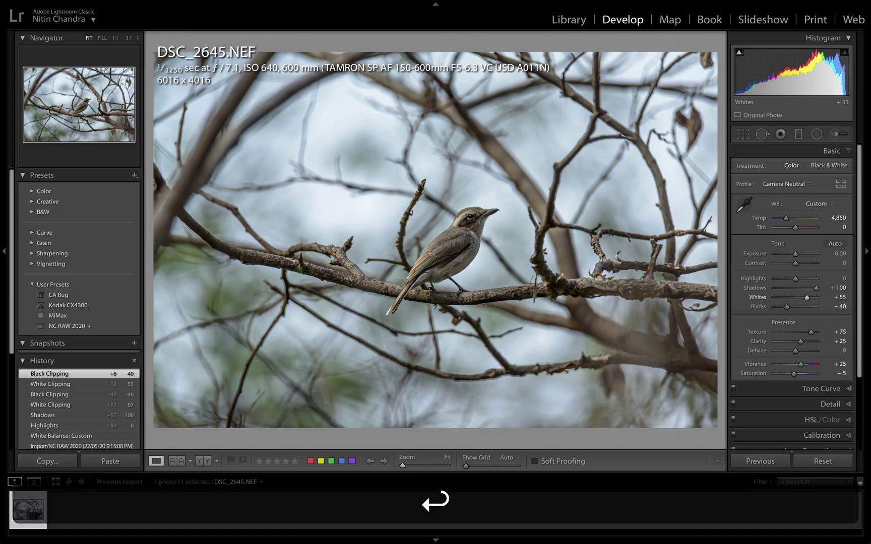
# View the bird at 1:1 and lower the white balance Temp to 4,750
pyautogui.click(471, 244)
pyautogui.moveTo(546, 298); pyautogui.dragTo(540, 283)
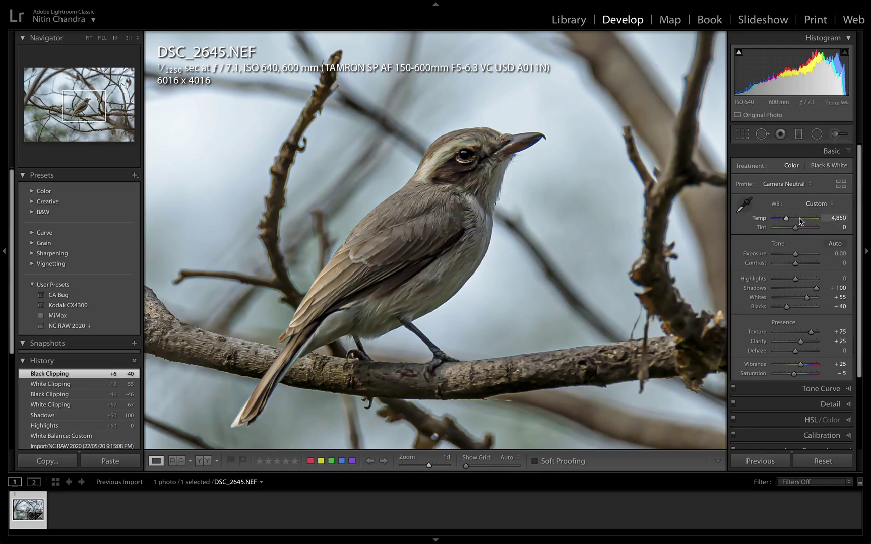
pyautogui.press('Down')
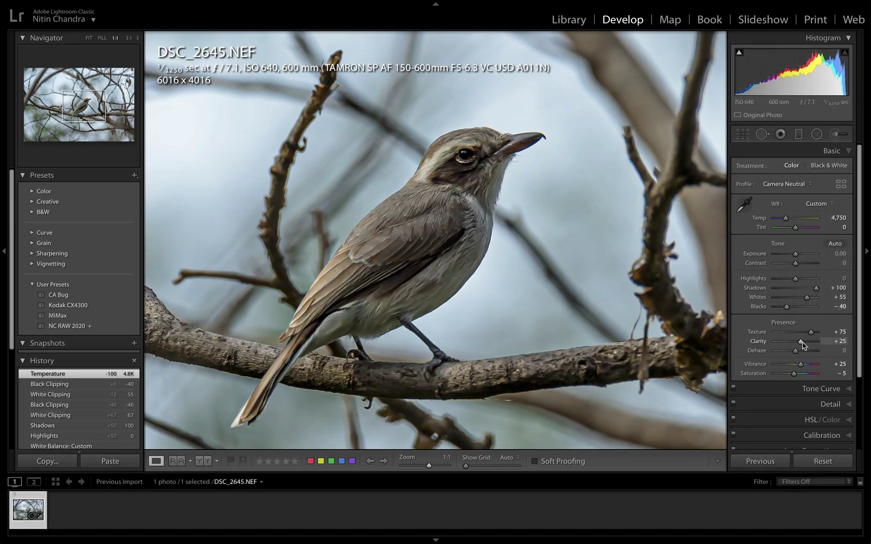
# Raise the photo's Clarity to +50
pyautogui.press('Up')
pyautogui.press('Up')
pyautogui.press('Up')
pyautogui.press('Up')
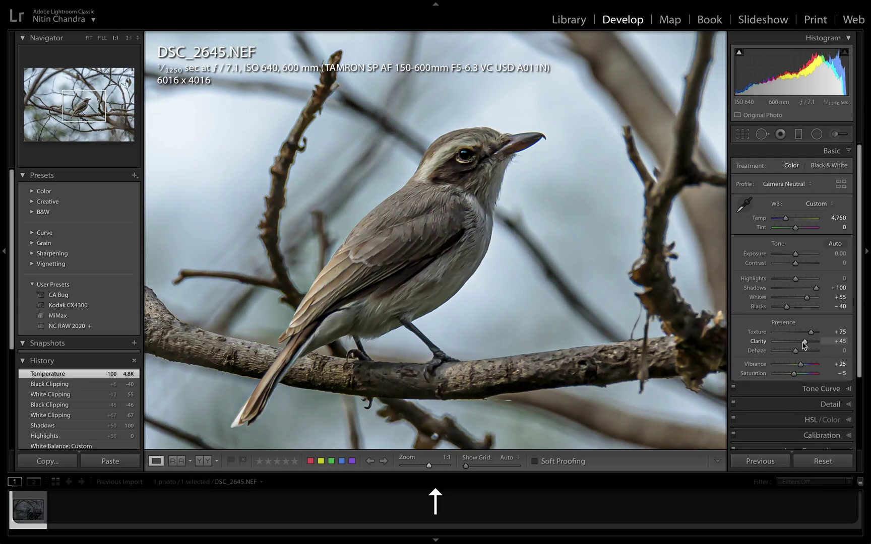
pyautogui.press('Up')
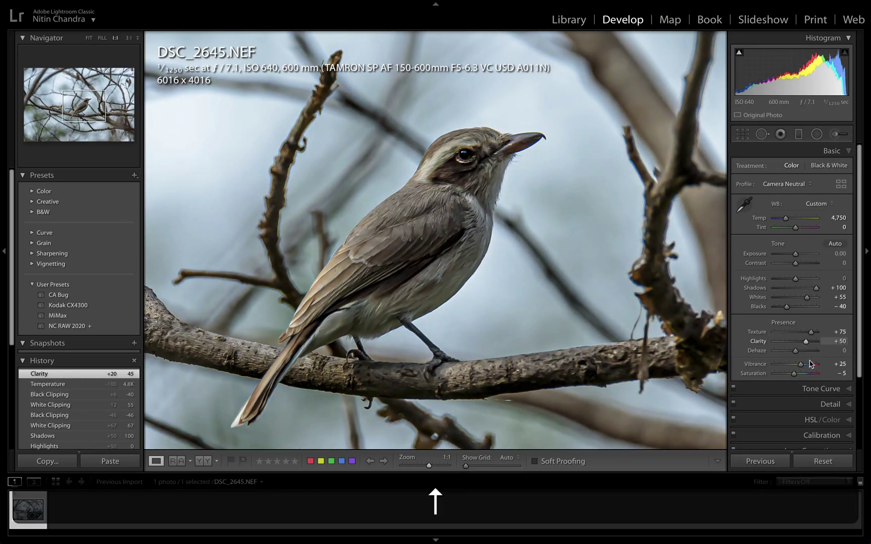
# Set the sharpening Masking to 95 using the mask preview, and the sharpening Radius to 2.4
pyautogui.click(820, 406)
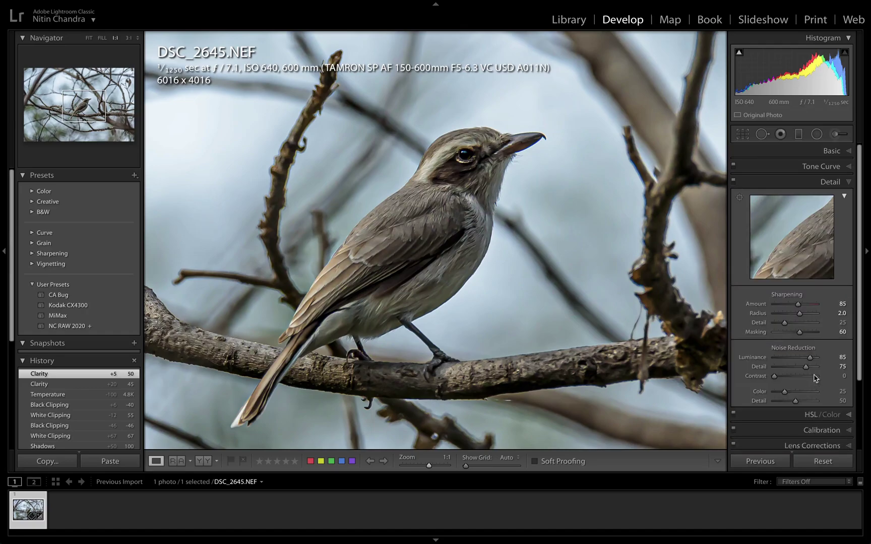
pyautogui.keyDown('alt'); pyautogui.click(800, 332); pyautogui.keyUp('alt')
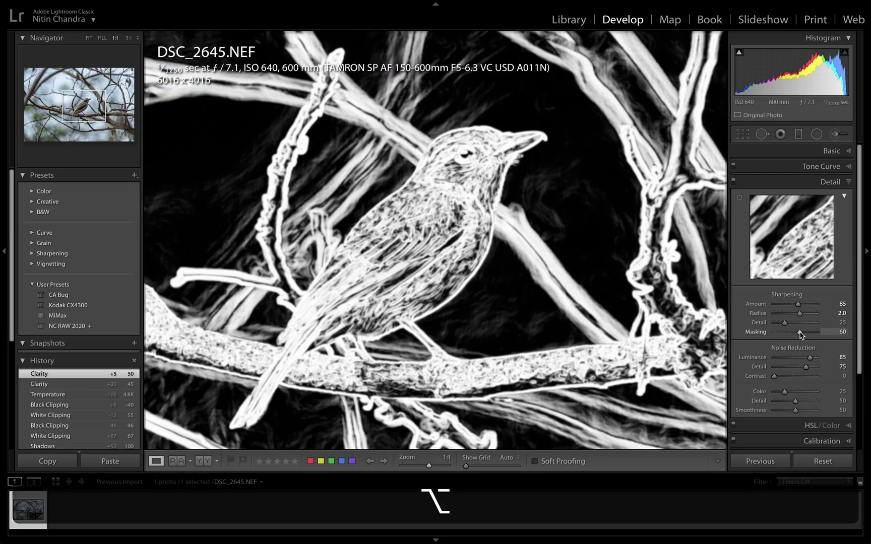
pyautogui.moveTo(800, 333); pyautogui.dragTo(813, 333)
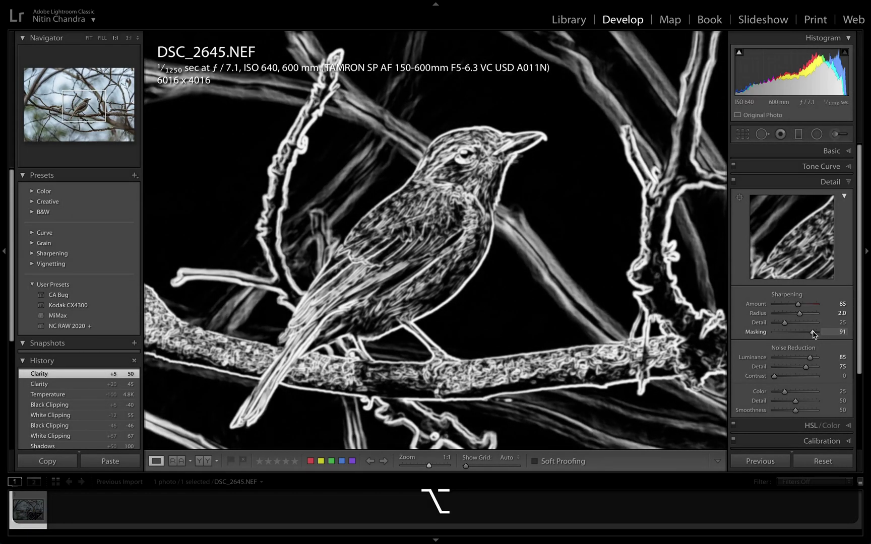
pyautogui.moveTo(813, 333); pyautogui.dragTo(816, 333)
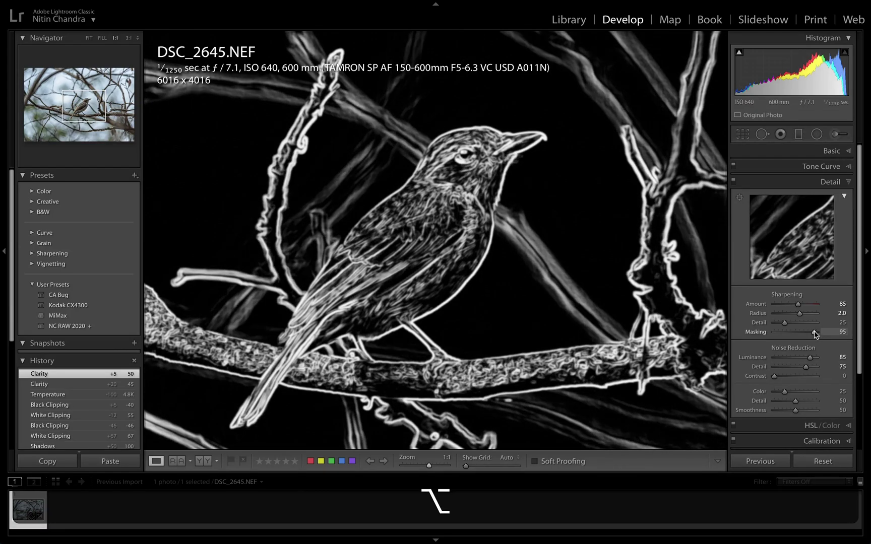
pyautogui.moveTo(815, 334); pyautogui.dragTo(815, 334)
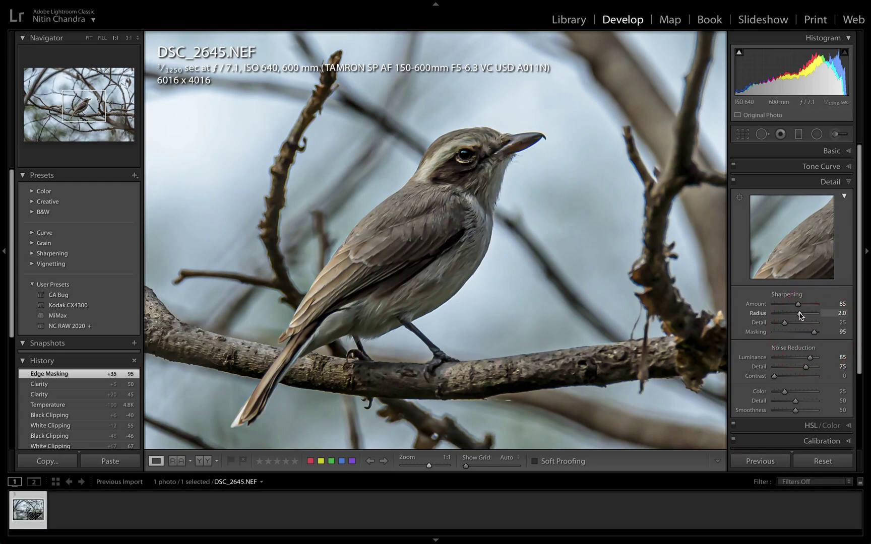
pyautogui.press('alt')
pyautogui.moveTo(800, 315); pyautogui.dragTo(806, 315)
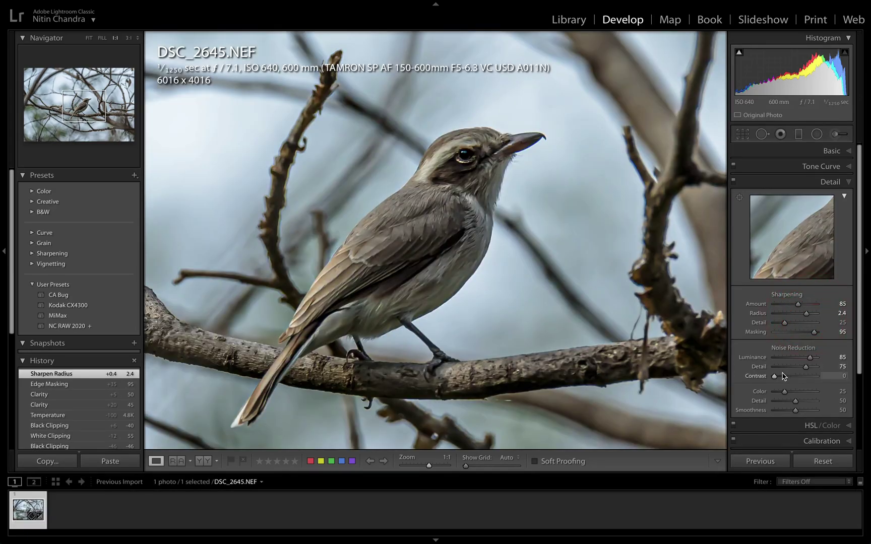
# Fit the whole photo in view with its Basic adjustments shown, and open DSC_2645.NEF in Photoshop for editing
pyautogui.click(821, 151)
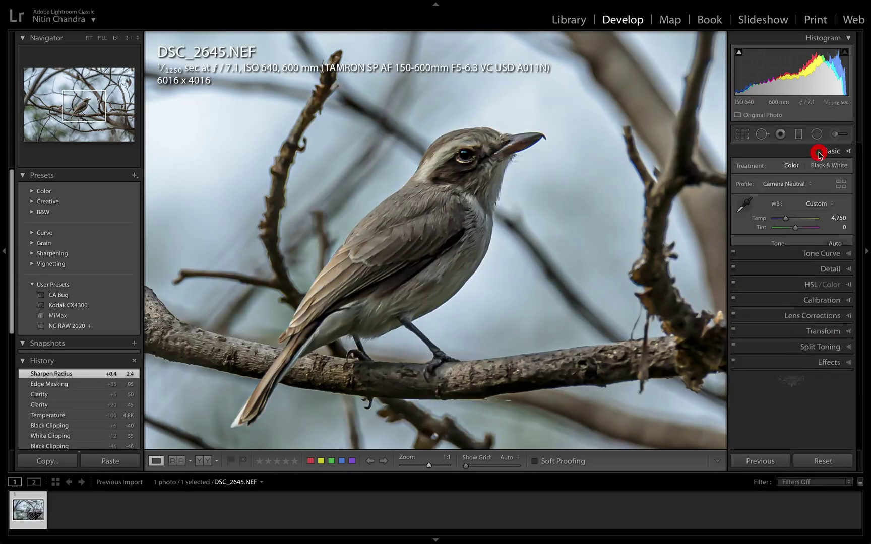
pyautogui.click(565, 255)
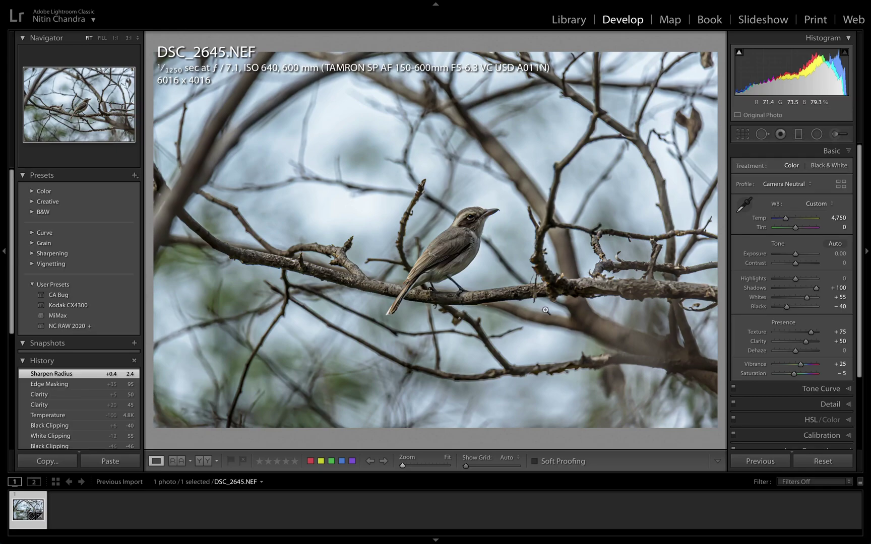
pyautogui.press('super')
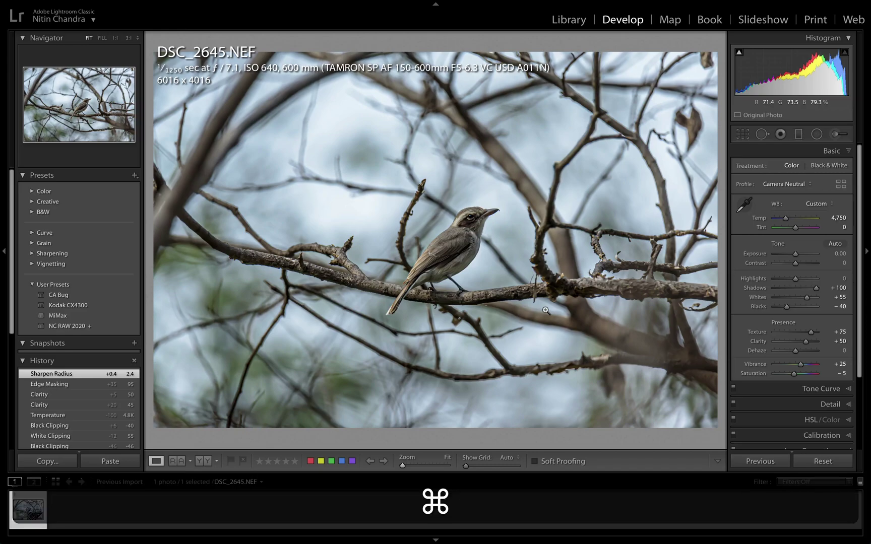
pyautogui.press('super+e')
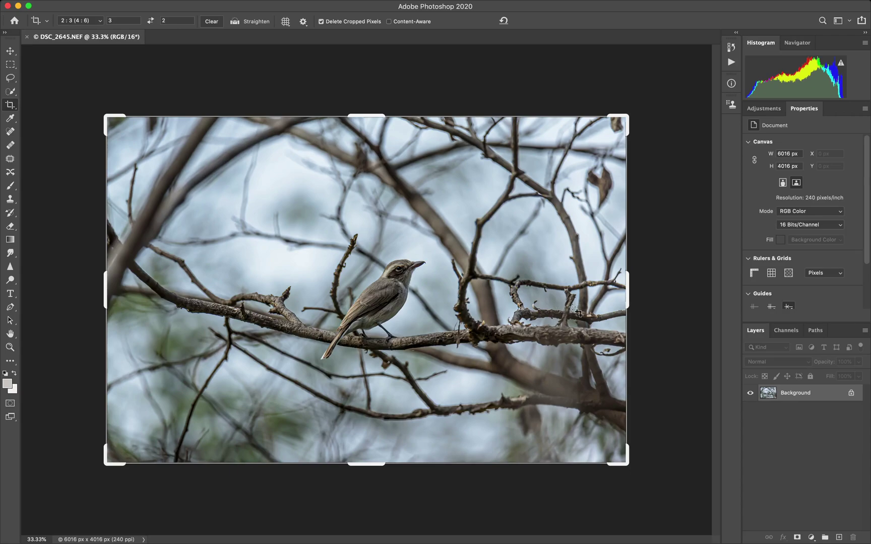
# Duplicate the Background layer and hide the original Background layer
pyautogui.press('v')
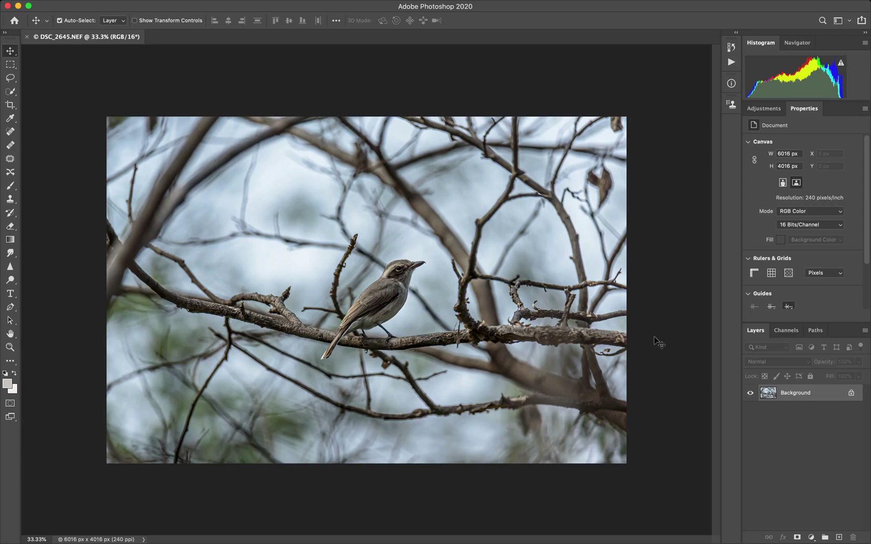
pyautogui.press('super+j')
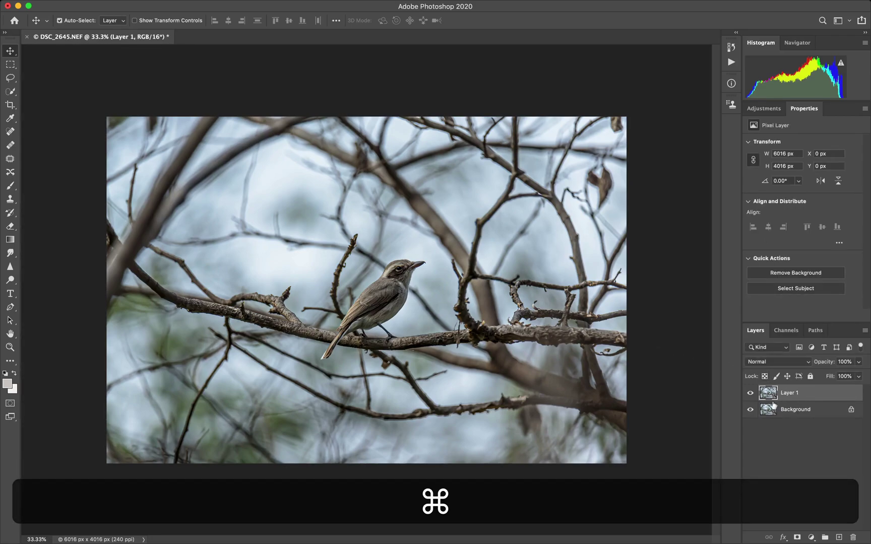
pyautogui.click(750, 409)
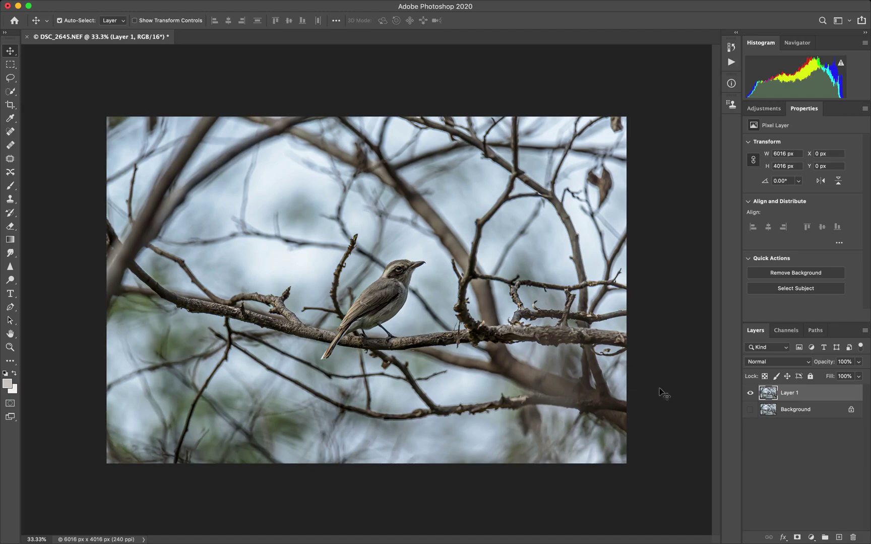
pyautogui.press('super+0')
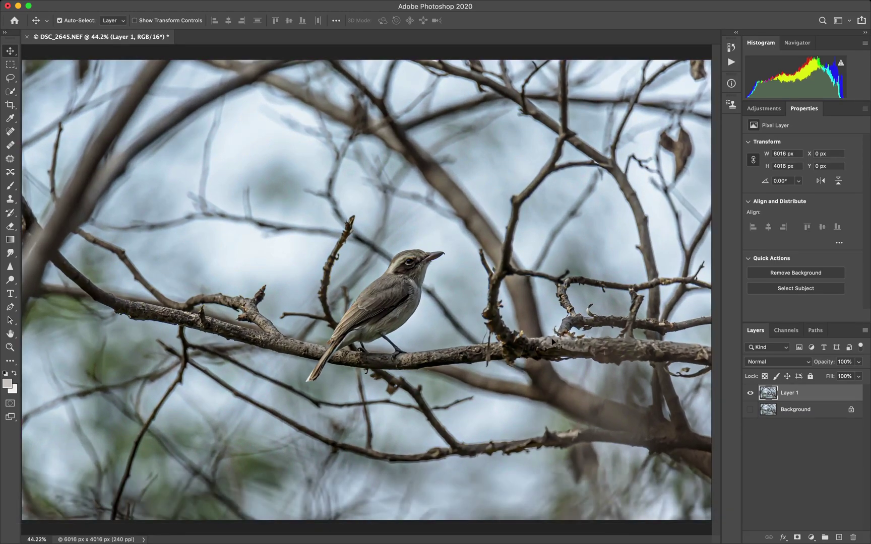
# Select the bird on Layer 1 automatically with Select Subject
pyautogui.click(781, 289)
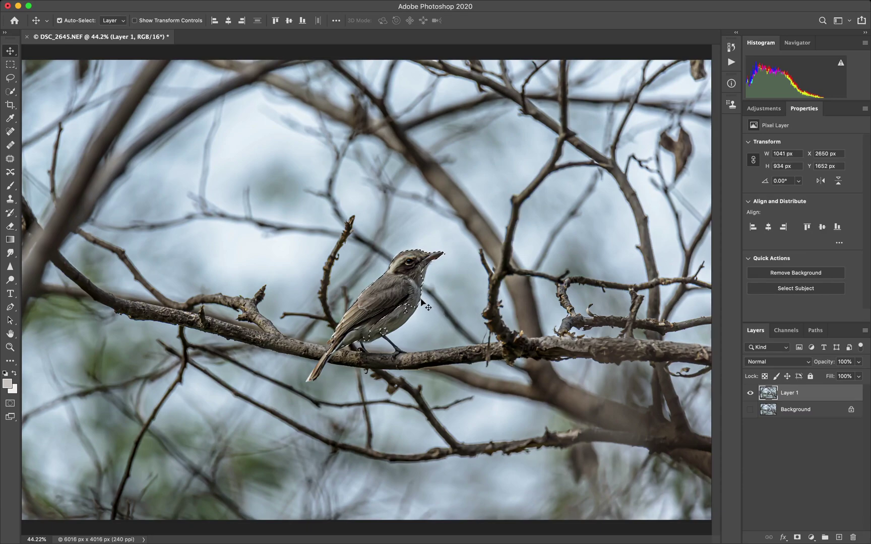
pyautogui.press('z')
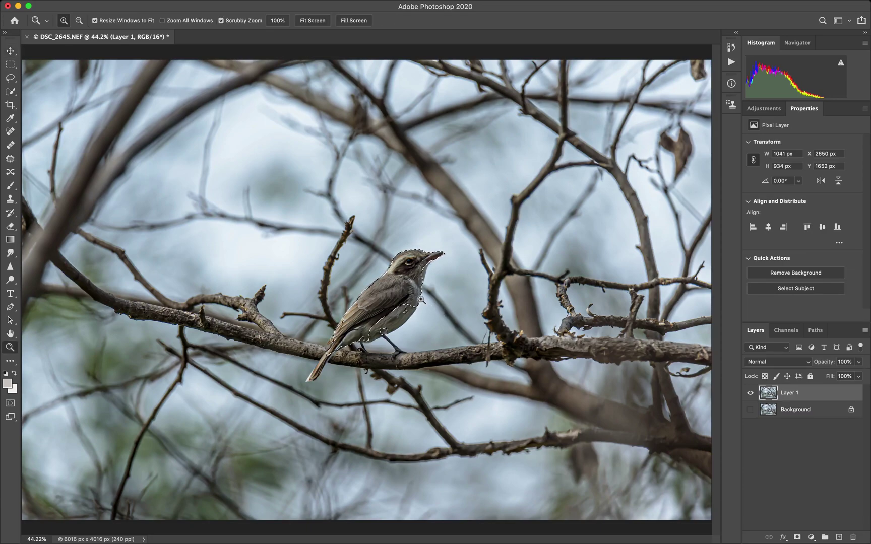
pyautogui.click(394, 310)
pyautogui.click(394, 309)
pyautogui.click(393, 310)
pyautogui.press('v')
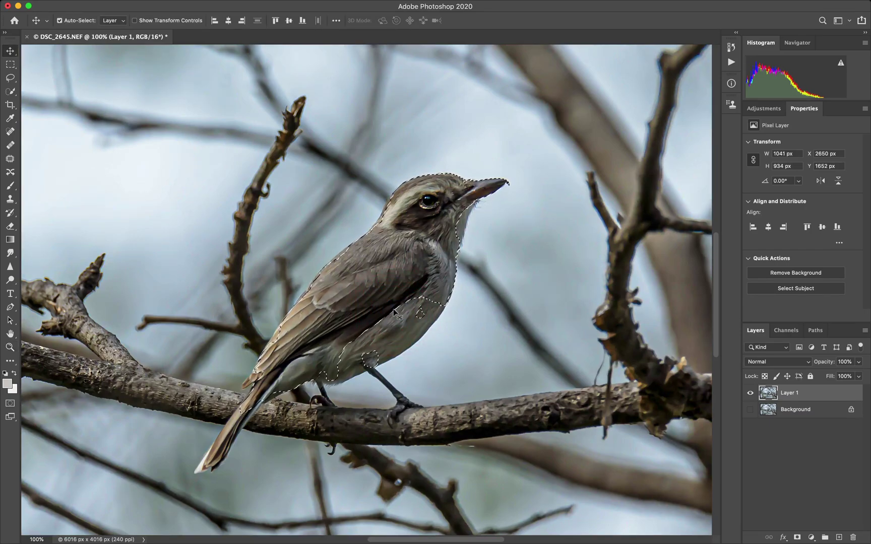
# Complete the bird's selection with the Quick Selection tool, adding the missing belly, leg and tail areas and undoing any spill into the background
pyautogui.press('w')
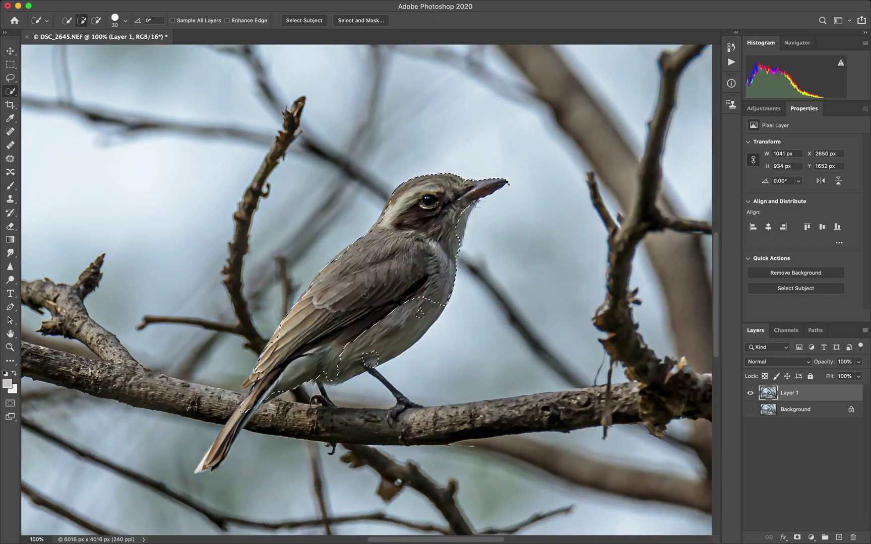
pyautogui.click(10, 95)
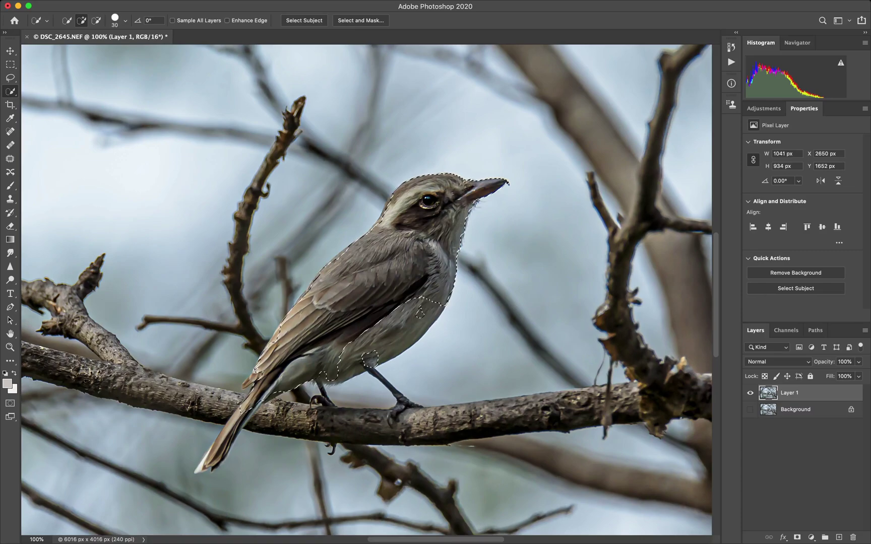
pyautogui.moveTo(373, 359); pyautogui.dragTo(399, 354)
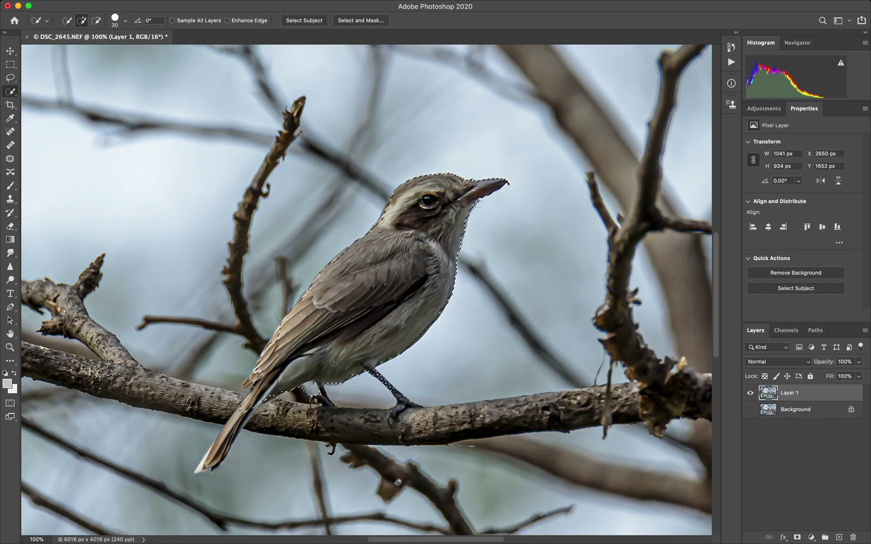
pyautogui.keyDown('alt'); pyautogui.click(325, 361); pyautogui.keyUp('alt')
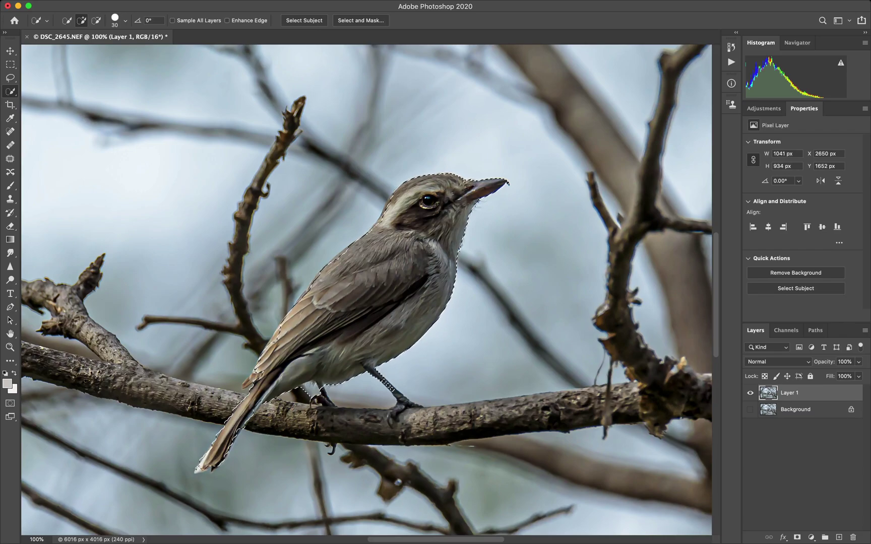
pyautogui.click(211, 457)
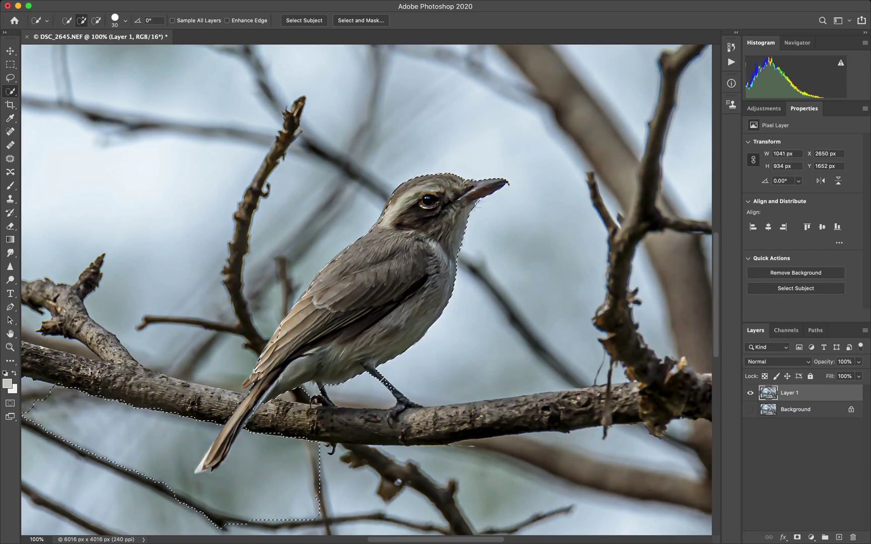
pyautogui.press('super+z')
pyautogui.click(196, 467)
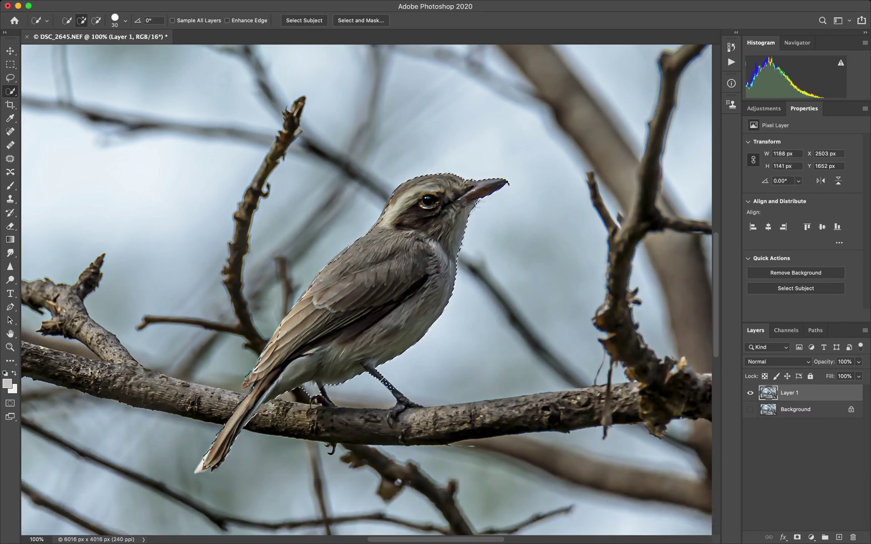
# Extend the selection to the bird's feet and the perch branch on both sides of the bird
pyautogui.moveTo(315, 409); pyautogui.dragTo(329, 422)
pyautogui.moveTo(383, 413); pyautogui.dragTo(612, 403)
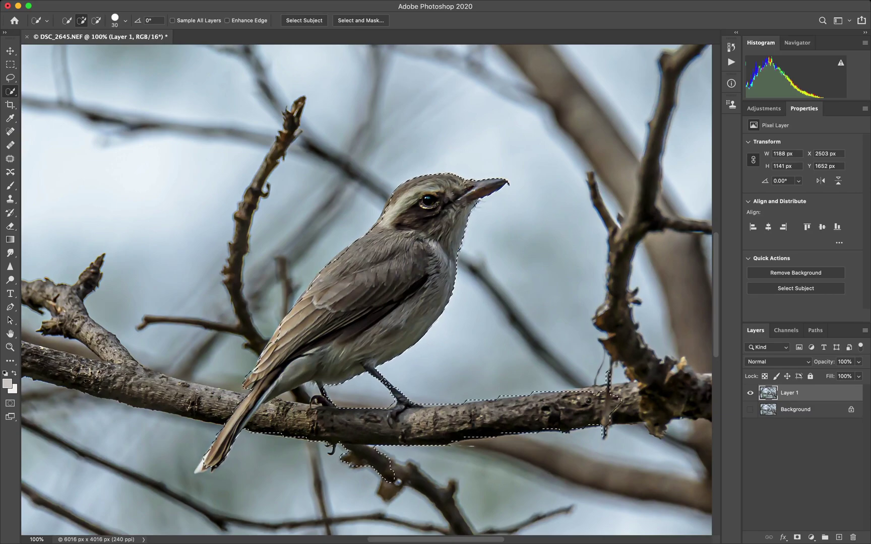
pyautogui.click(339, 414)
pyautogui.moveTo(216, 370)
pyautogui.mouseDown()
pyautogui.moveTo(184, 392)
pyautogui.moveTo(93, 379)
pyautogui.moveTo(106, 365)
pyautogui.mouseUp()
pyautogui.click(117, 375)
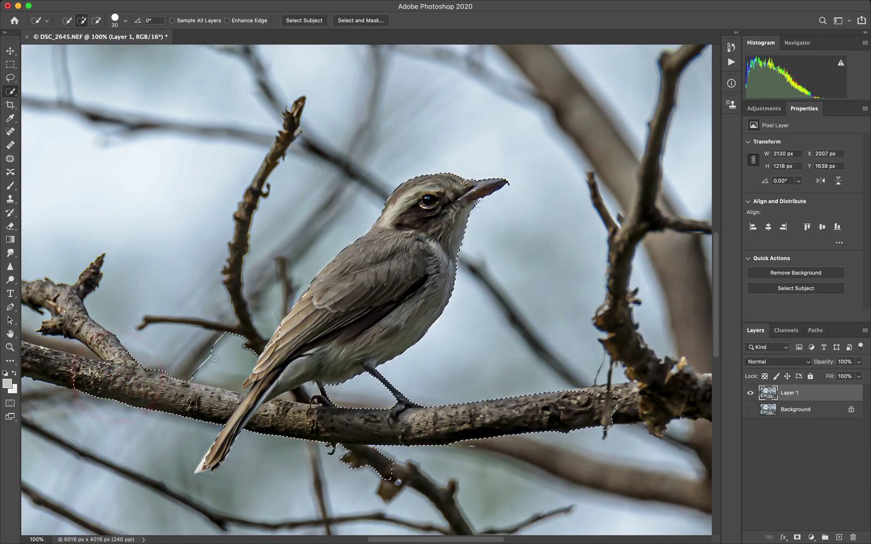
# Subtract the spilled background above the branch from the selection, and add a layer mask to Layer 1 from it
pyautogui.press('alt')
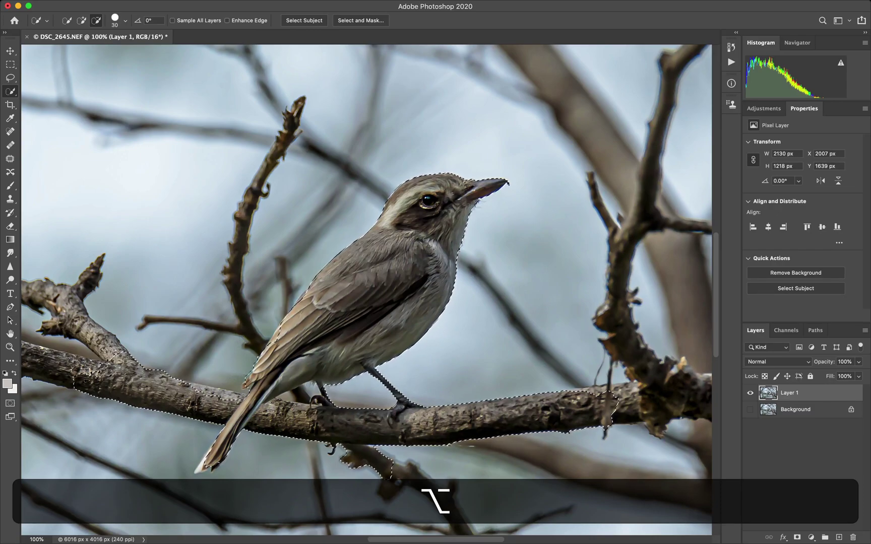
pyautogui.keyDown('alt'); pyautogui.click(192, 371); pyautogui.keyUp('alt')
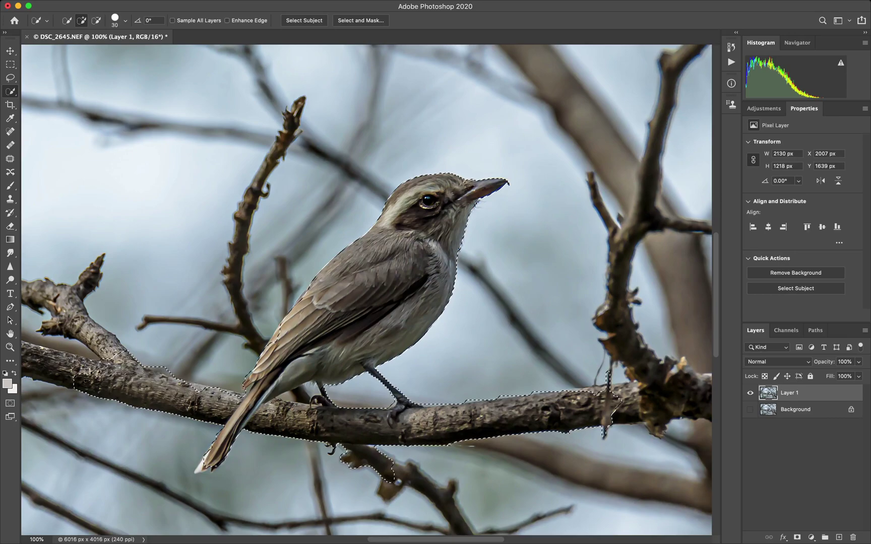
pyautogui.click(261, 387)
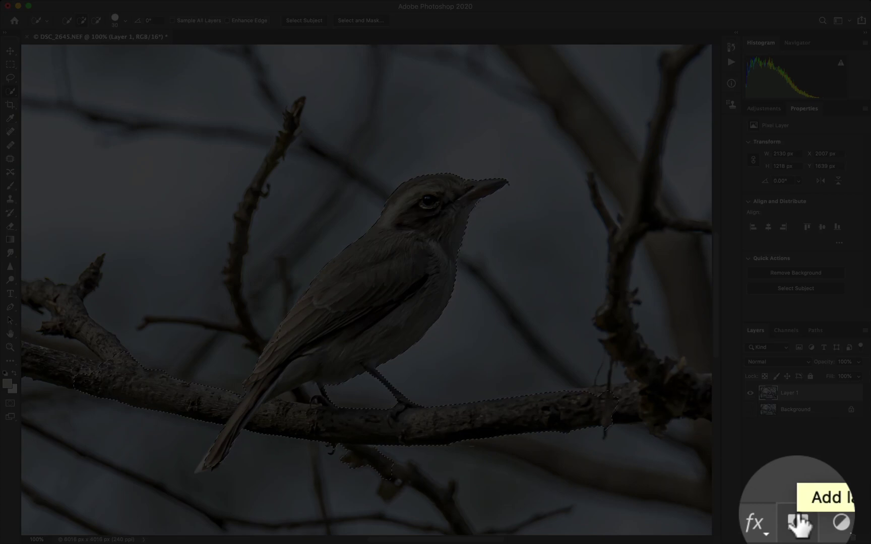
pyautogui.click(800, 523)
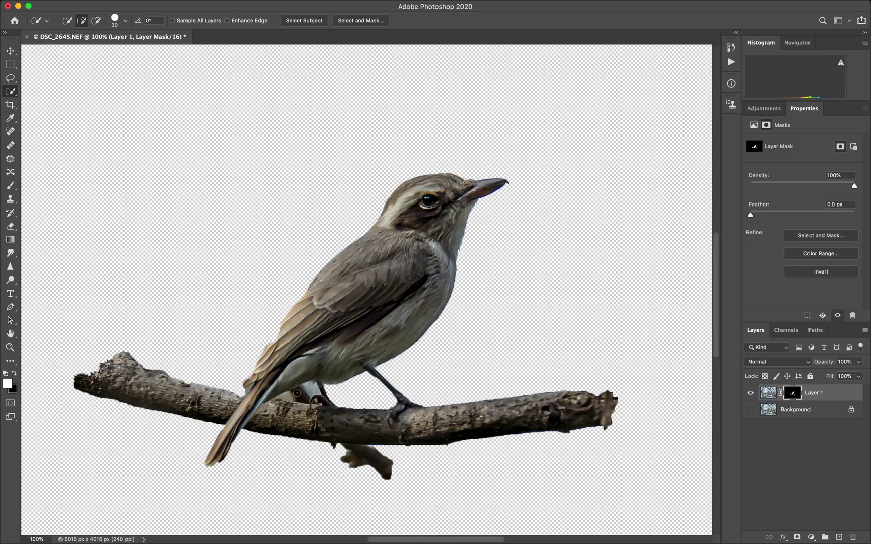
# Paint black on the Layer 1 mask with a 20 px brush to remove leftover background beside the bird's rear leg
pyautogui.press('z')
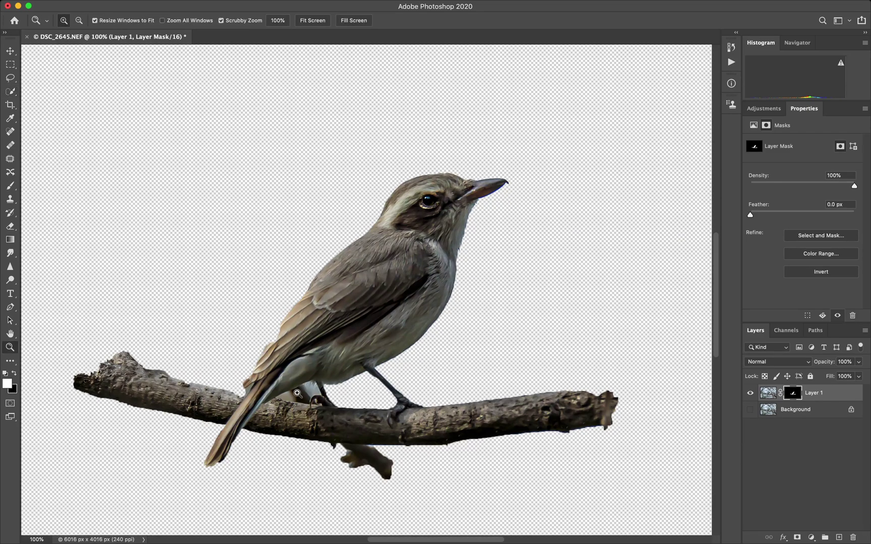
pyautogui.click(298, 393)
pyautogui.click(296, 393)
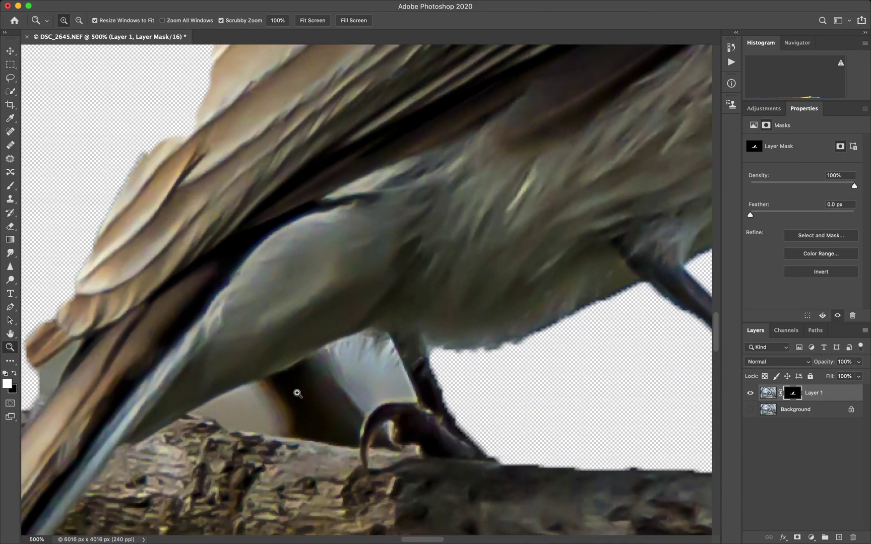
pyautogui.click(296, 392)
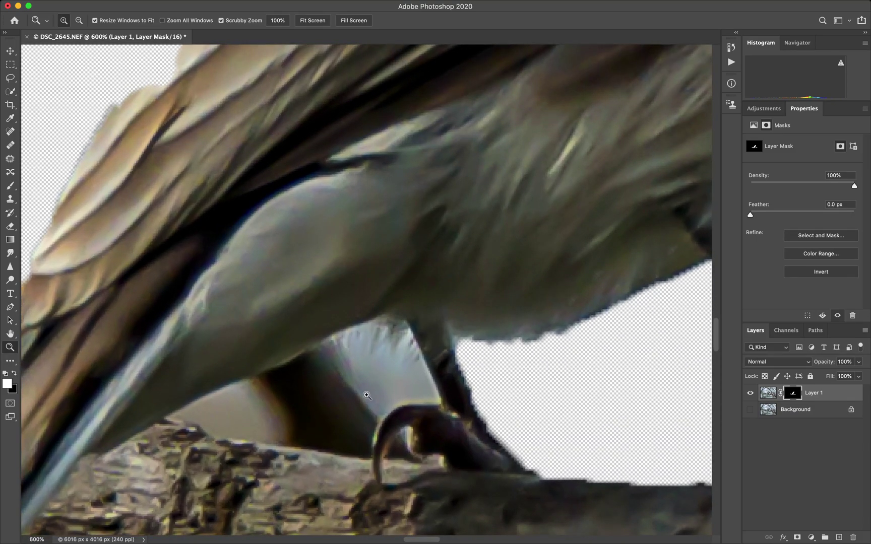
pyautogui.press('b')
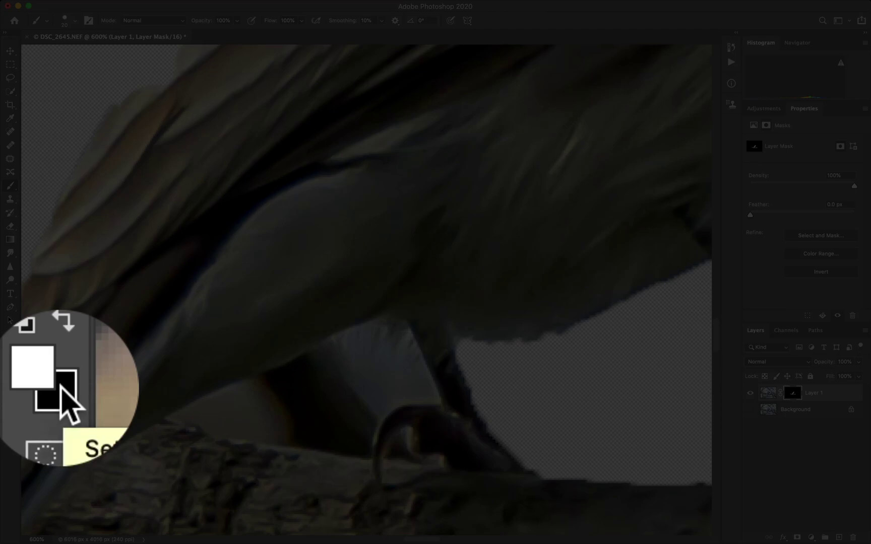
pyautogui.press('x')
pyautogui.press('x')
pyautogui.press('x')
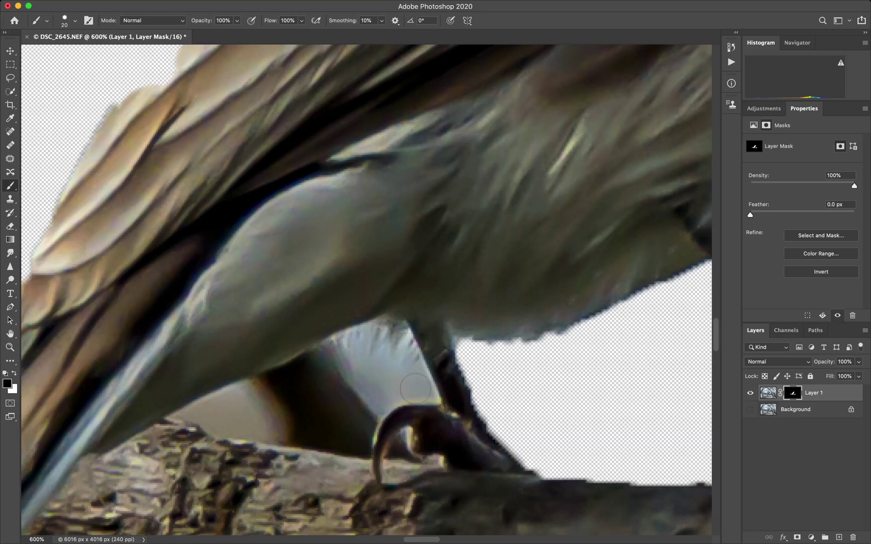
pyautogui.click(414, 388)
pyautogui.moveTo(414, 388)
pyautogui.mouseDown()
pyautogui.moveTo(380, 391)
pyautogui.moveTo(352, 430)
pyautogui.moveTo(323, 425)
pyautogui.mouseUp()
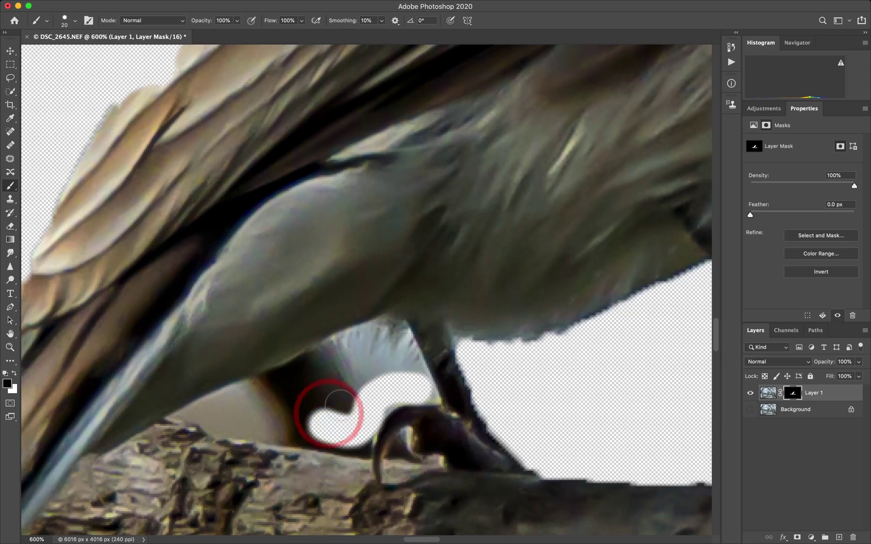
# Mask out the larger leftover background area between the bird's belly and the branch using the 20 px, 75% hardness brush
pyautogui.rightClick(340, 403)
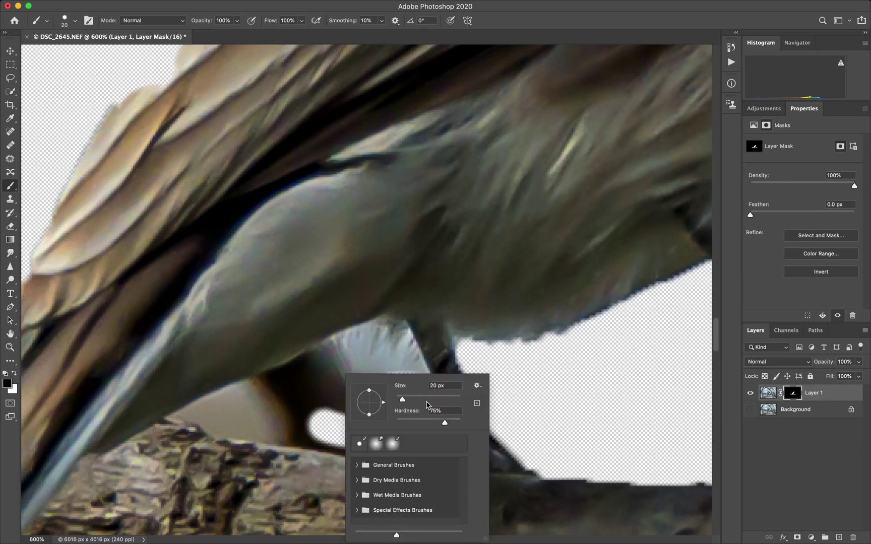
pyautogui.moveTo(315, 396)
pyautogui.mouseDown()
pyautogui.moveTo(345, 406)
pyautogui.moveTo(302, 379)
pyautogui.moveTo(235, 401)
pyautogui.moveTo(310, 419)
pyautogui.moveTo(290, 428)
pyautogui.moveTo(367, 451)
pyautogui.moveTo(410, 406)
pyautogui.mouseUp()
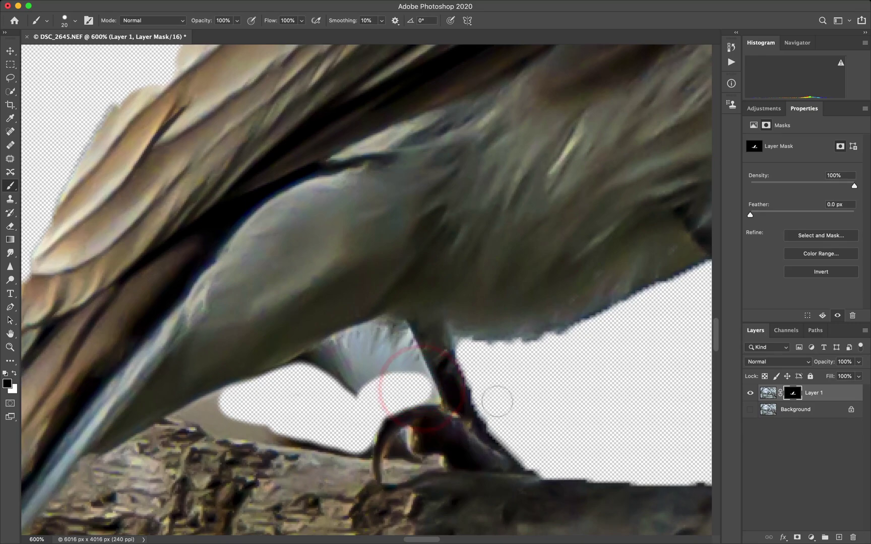
pyautogui.moveTo(330, 431); pyautogui.dragTo(221, 414)
pyautogui.click(220, 413)
# Reduce the brush to 5 px and refine the mask in the narrow gap between tail and branch, using black and then white
pyautogui.press('[')
pyautogui.press('[')
pyautogui.press('[')
pyautogui.press('[')
pyautogui.press('[')
pyautogui.press('[')
pyautogui.moveTo(230, 398)
pyautogui.mouseDown()
pyautogui.moveTo(174, 414)
pyautogui.moveTo(214, 432)
pyautogui.moveTo(188, 413)
pyautogui.moveTo(219, 404)
pyautogui.moveTo(213, 425)
pyautogui.moveTo(200, 410)
pyautogui.moveTo(228, 405)
pyautogui.moveTo(189, 409)
pyautogui.mouseUp()
pyautogui.click(194, 383)
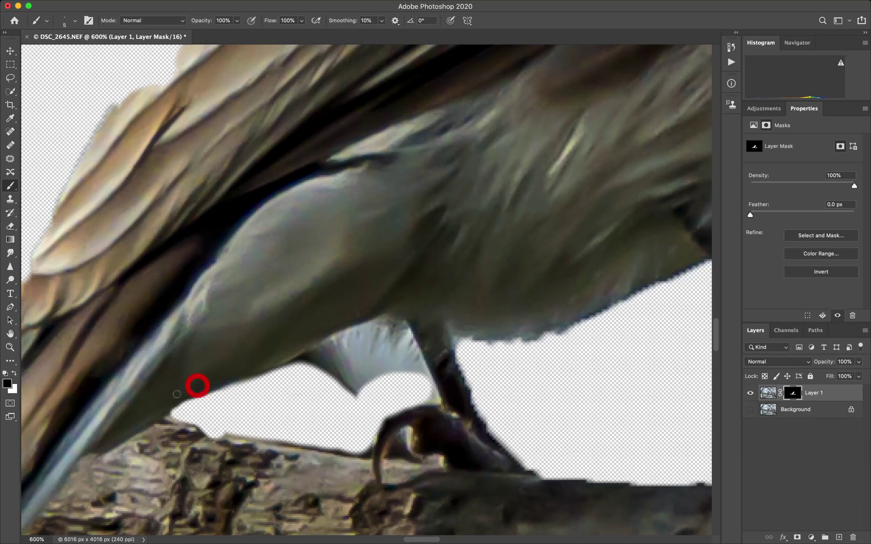
pyautogui.press('x')
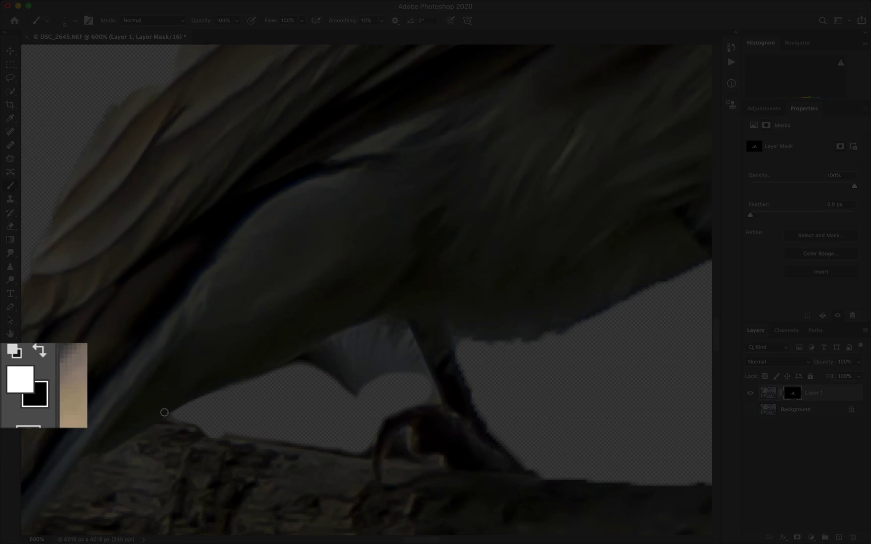
pyautogui.click(159, 414)
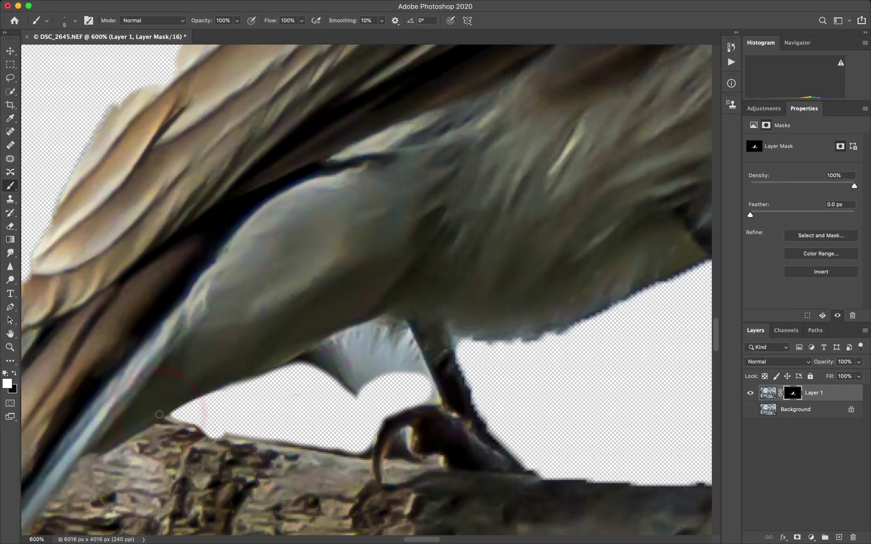
# Lasso the leftover background patch beside the rear leg and sample its color in an inverted Color Range on the Layer 1 mask
pyautogui.press('l')
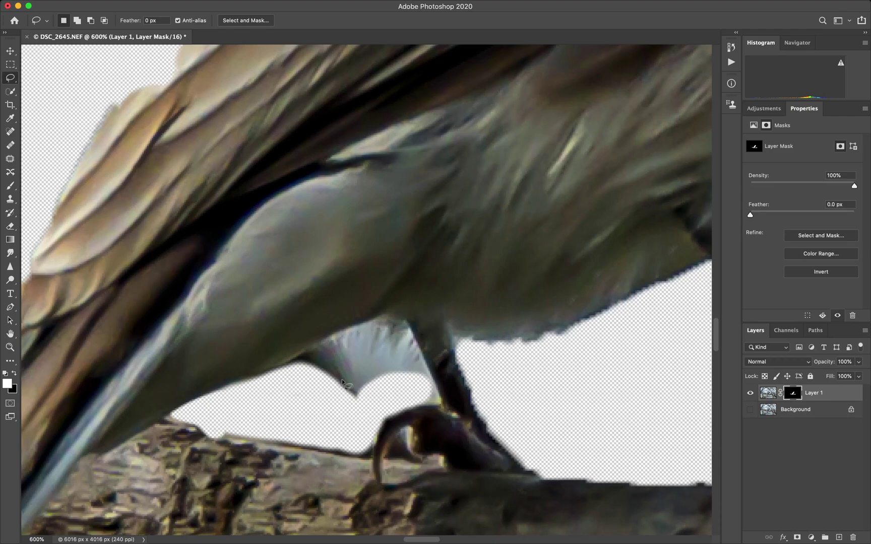
pyautogui.moveTo(318, 383)
pyautogui.mouseDown()
pyautogui.moveTo(378, 401)
pyautogui.moveTo(433, 383)
pyautogui.moveTo(375, 308)
pyautogui.moveTo(323, 398)
pyautogui.moveTo(360, 389)
pyautogui.moveTo(341, 392)
pyautogui.mouseUp()
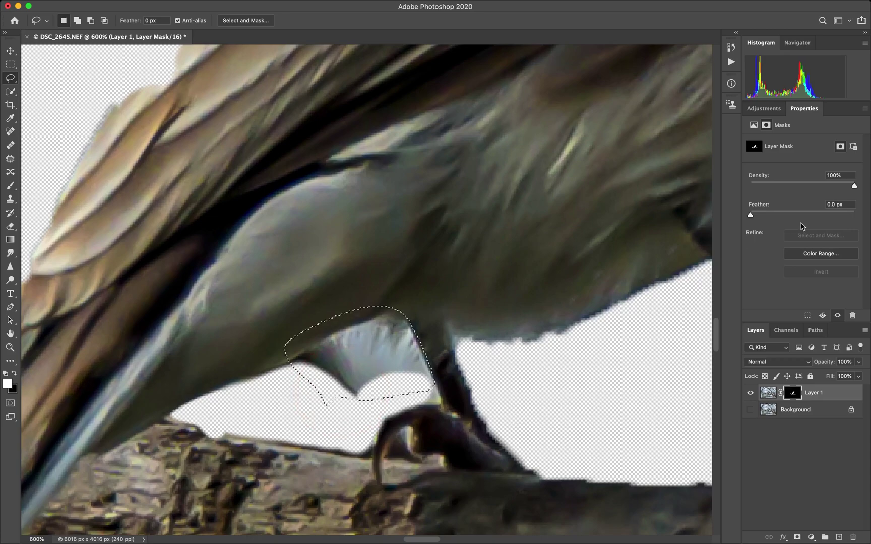
pyautogui.click(820, 253)
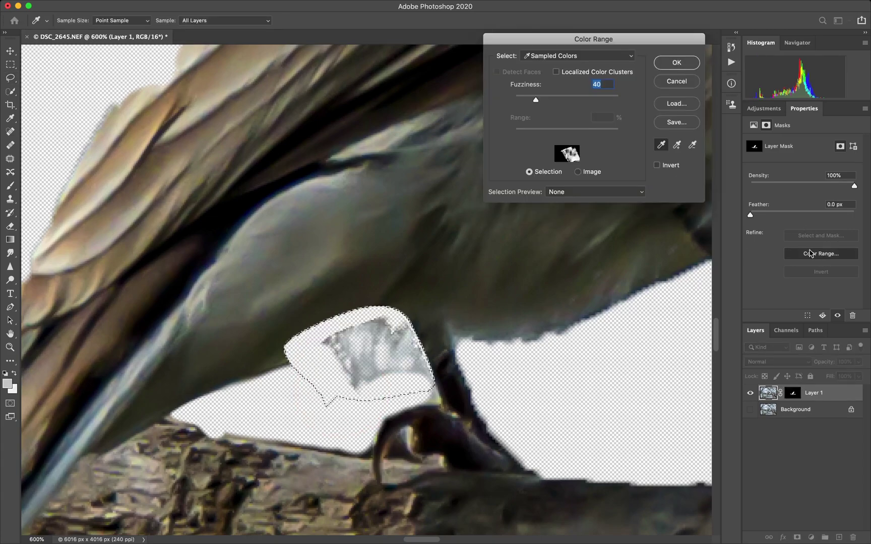
pyautogui.click(665, 166)
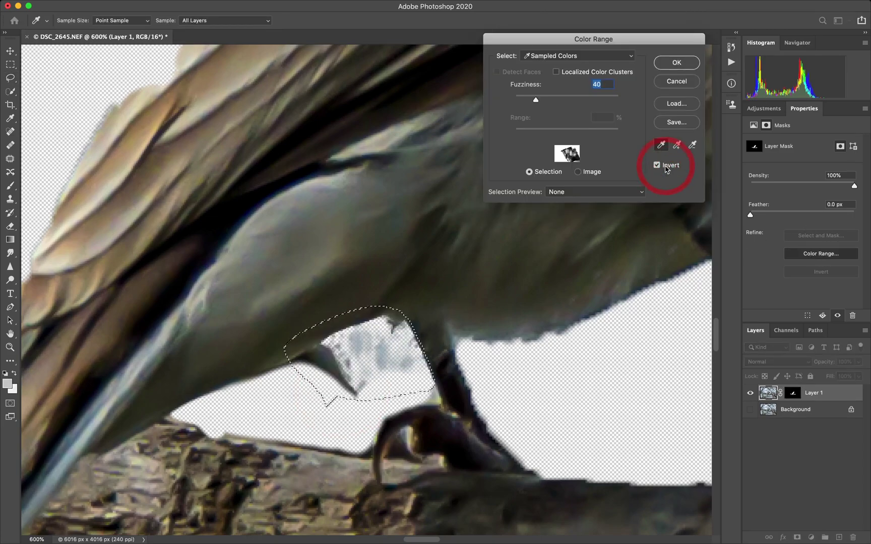
pyautogui.click(360, 345)
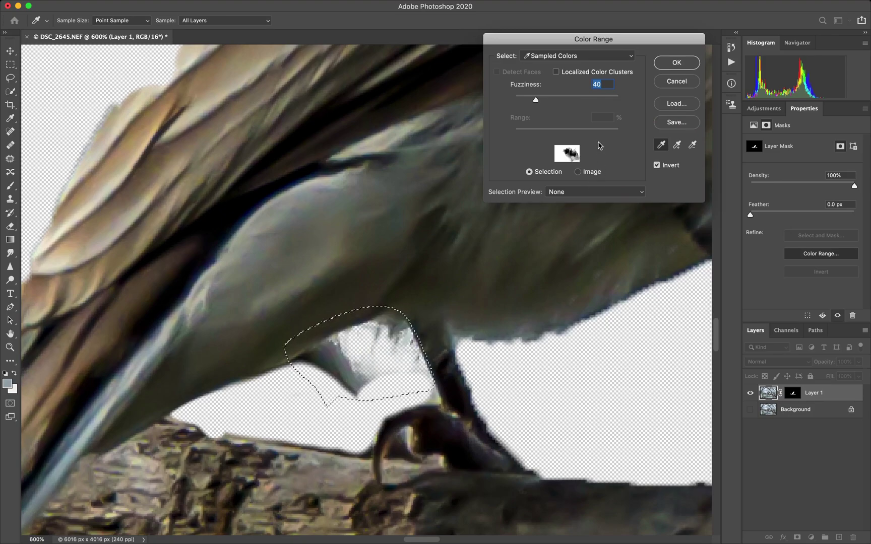
# Add another color sample from the patch, set Fuzziness to 11, apply the Color Range to the mask, and deselect
pyautogui.moveTo(534, 101); pyautogui.dragTo(516, 101)
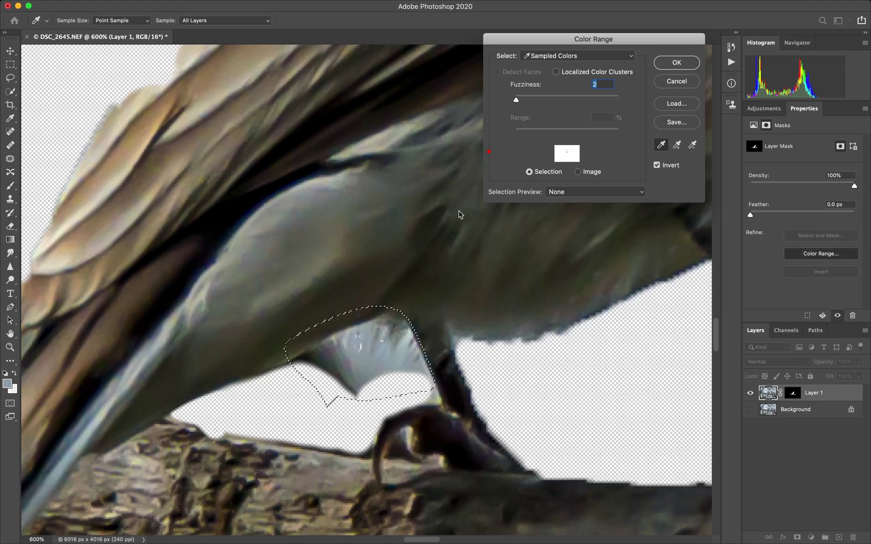
pyautogui.press('shift')
pyautogui.keyDown('shift'); pyautogui.click(381, 353); pyautogui.keyUp('shift')
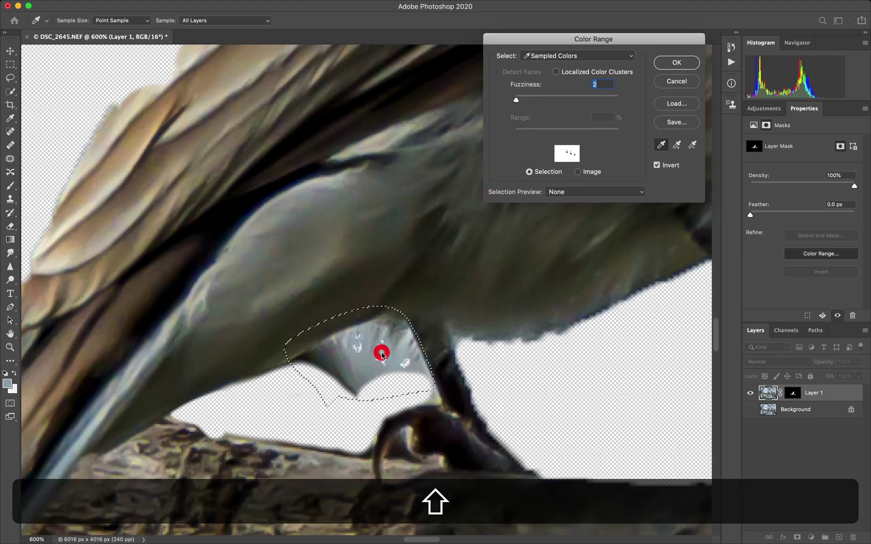
pyautogui.moveTo(516, 102); pyautogui.dragTo(521, 102)
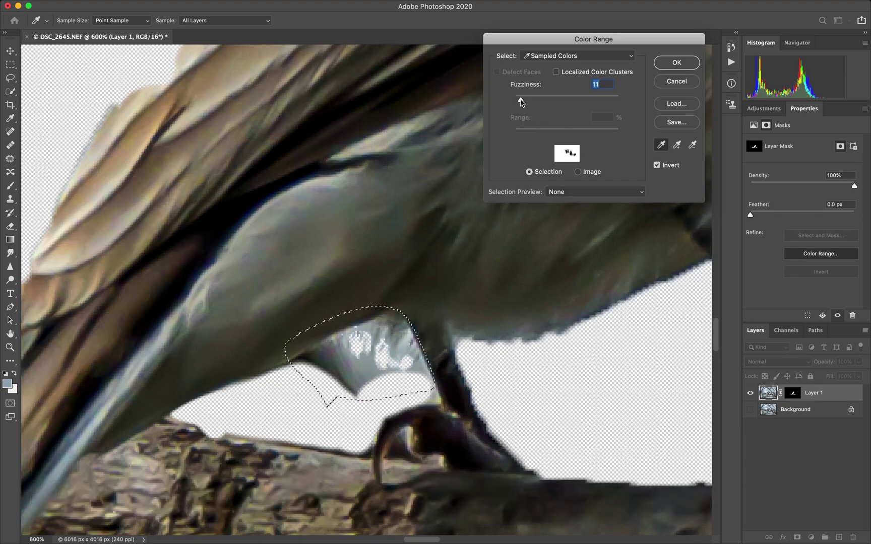
pyautogui.click(676, 63)
pyautogui.press('l')
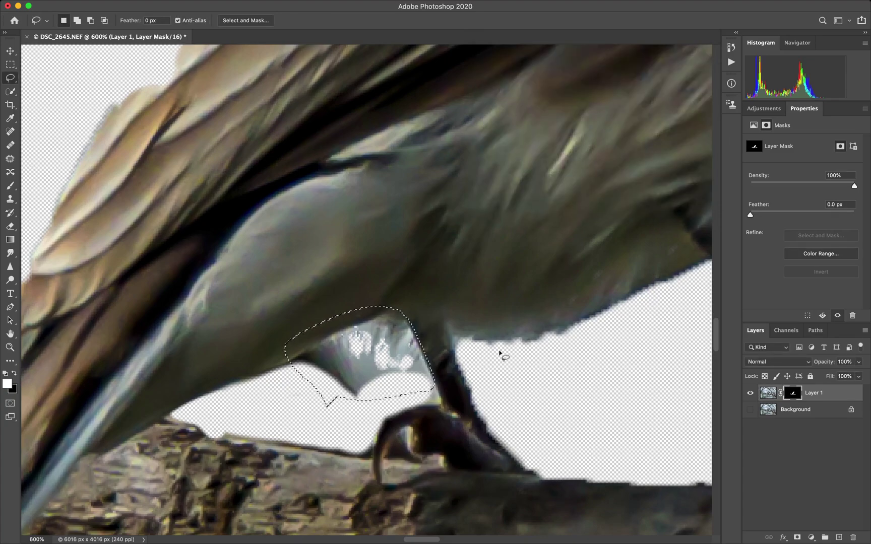
pyautogui.press('super')
pyautogui.press('super+d')
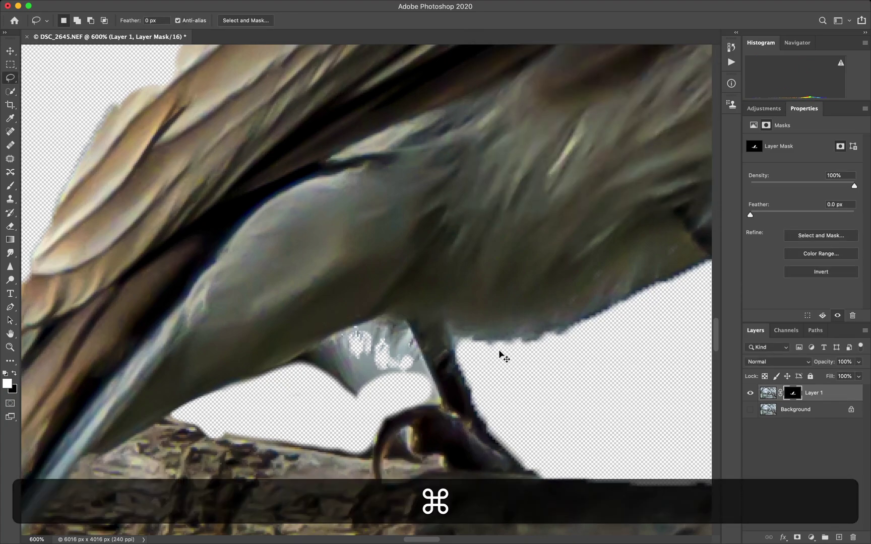
# Compare the masked wing edge with the original photo by toggling the Background layer's visibility, leaving the layer hidden
pyautogui.scroll(5, 339, 310)
pyautogui.hscroll(-5, 339, 309)
pyautogui.scroll(3, 339, 310)
pyautogui.hscroll(-2, 339, 310)
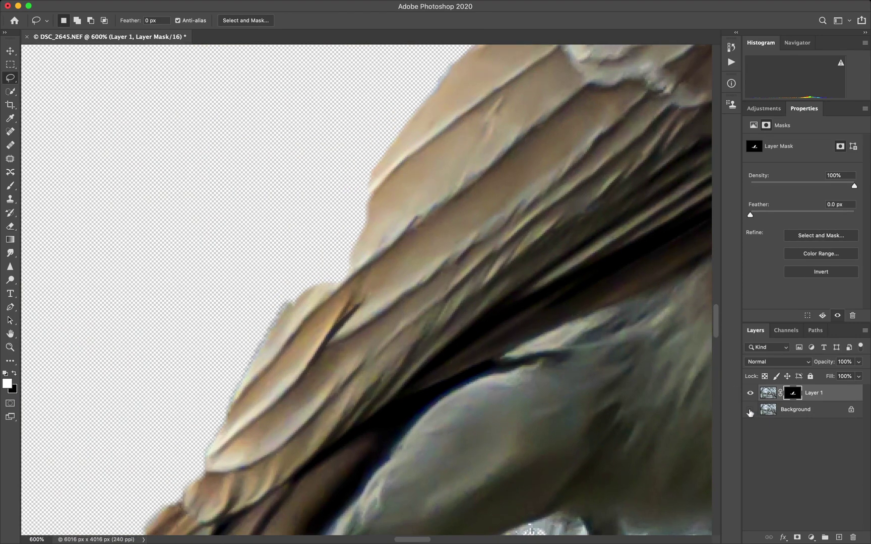
pyautogui.click(749, 411)
pyautogui.click(750, 410)
pyautogui.click(749, 410)
pyautogui.click(749, 410)
pyautogui.click(749, 410)
pyautogui.click(750, 410)
pyautogui.click(749, 410)
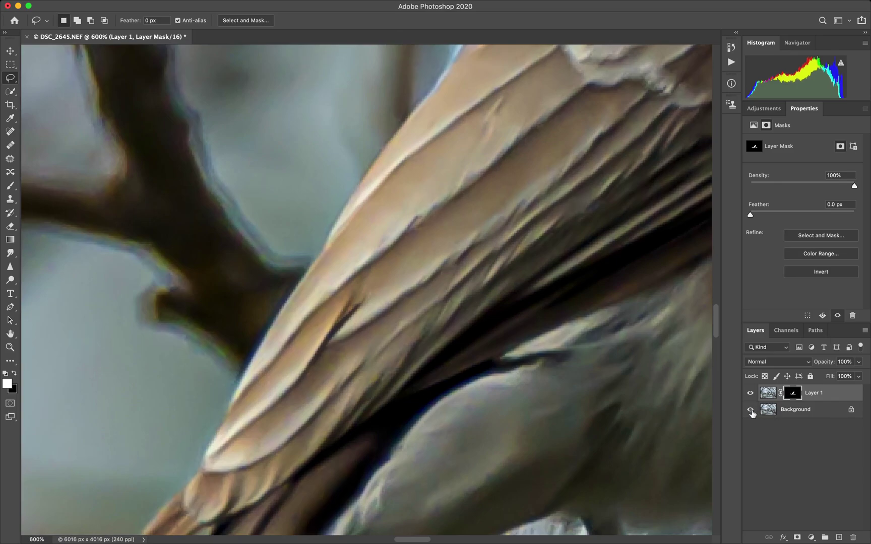
pyautogui.click(750, 410)
# Paint white on the Layer 1 mask with a 40 px brush to restore the wing's outer edge and the lower feather tips
pyautogui.press('b')
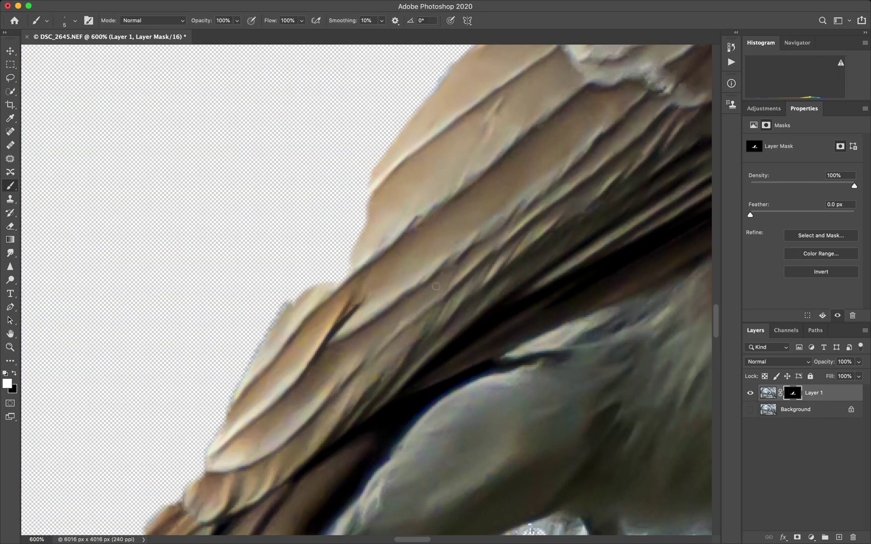
pyautogui.press(']')
pyautogui.press(']')
pyautogui.press(']')
pyautogui.press(']')
pyautogui.press(']')
pyautogui.press(']')
pyautogui.press(']')
pyautogui.moveTo(386, 197)
pyautogui.mouseDown()
pyautogui.moveTo(307, 317)
pyautogui.moveTo(370, 195)
pyautogui.mouseUp()
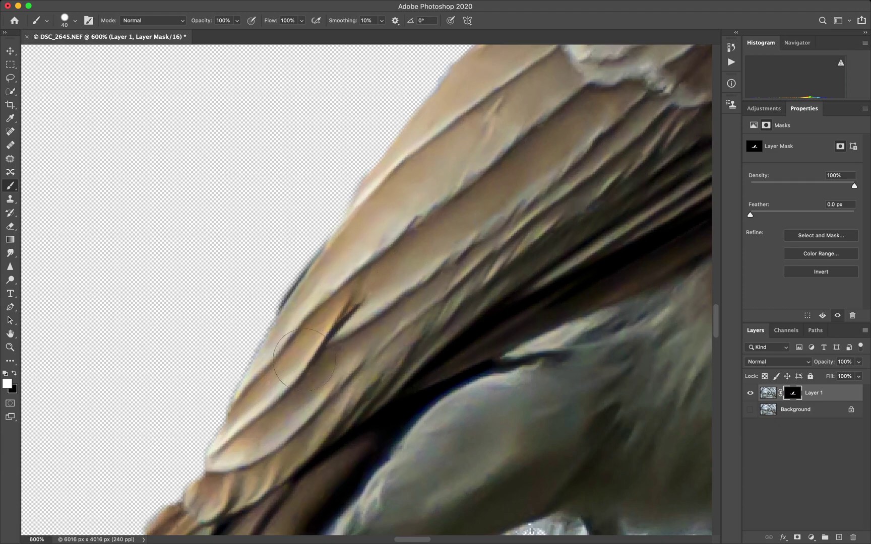
pyautogui.scroll(-10, 265, 421)
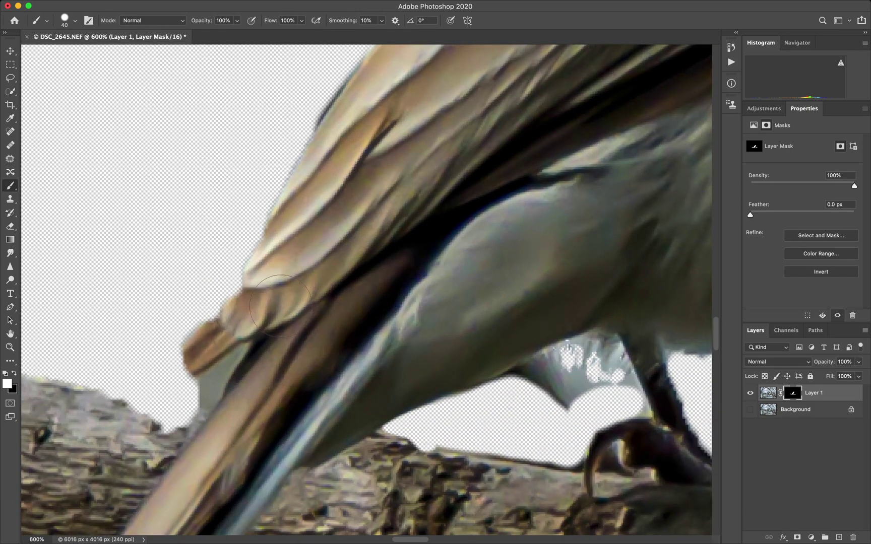
pyautogui.moveTo(181, 356)
pyautogui.mouseDown()
pyautogui.moveTo(268, 267)
pyautogui.moveTo(159, 397)
pyautogui.moveTo(259, 304)
pyautogui.moveTo(183, 427)
pyautogui.mouseUp()
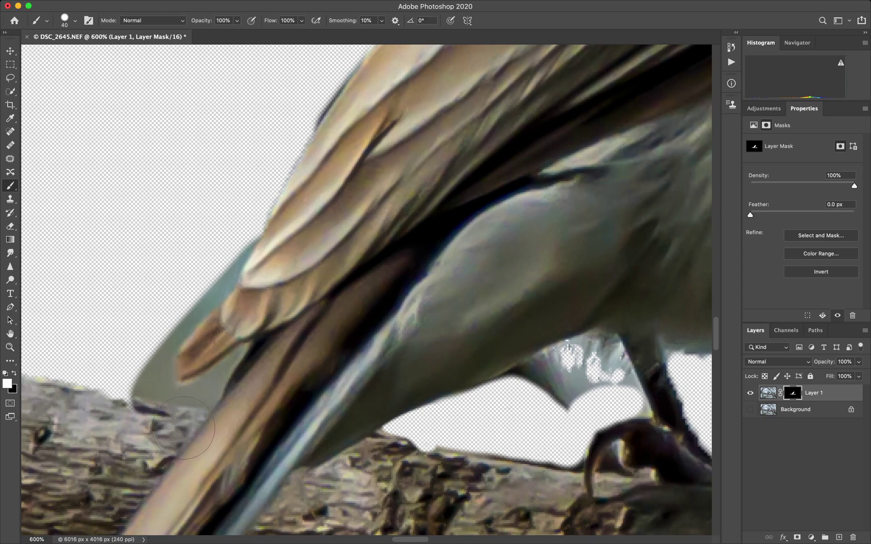
# Paint black on the mask to remove the spilled background outside the feather tips, reducing the brush to 15 px
pyautogui.press('x')
pyautogui.moveTo(218, 235)
pyautogui.mouseDown()
pyautogui.moveTo(223, 226)
pyautogui.moveTo(198, 278)
pyautogui.moveTo(133, 366)
pyautogui.mouseUp()
pyautogui.press('[')
pyautogui.press('[')
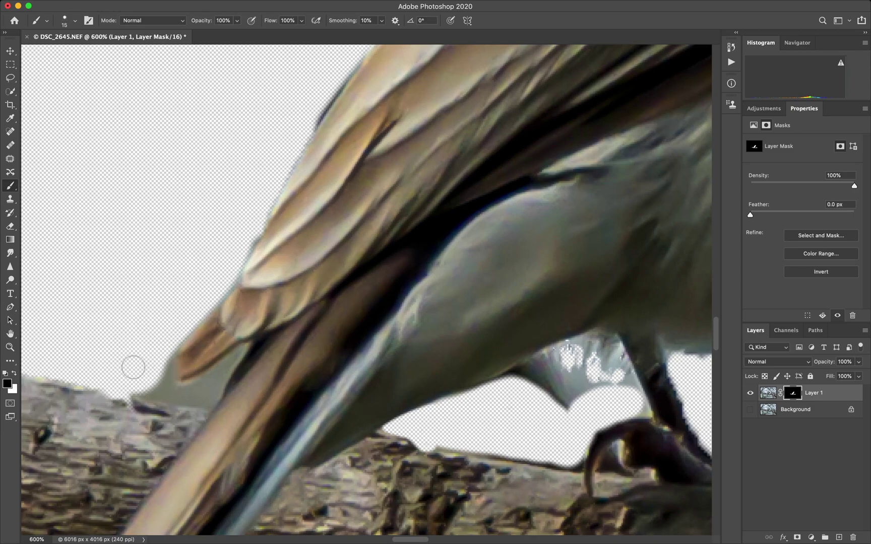
pyautogui.moveTo(141, 380)
pyautogui.mouseDown()
pyautogui.moveTo(178, 391)
pyautogui.moveTo(212, 381)
pyautogui.moveTo(206, 392)
pyautogui.moveTo(168, 385)
pyautogui.moveTo(163, 330)
pyautogui.mouseUp()
# Paint black on the mask along the underside of the beak with the 15 px brush to remove the blue fringe
pyautogui.scroll(20, 164, 330)
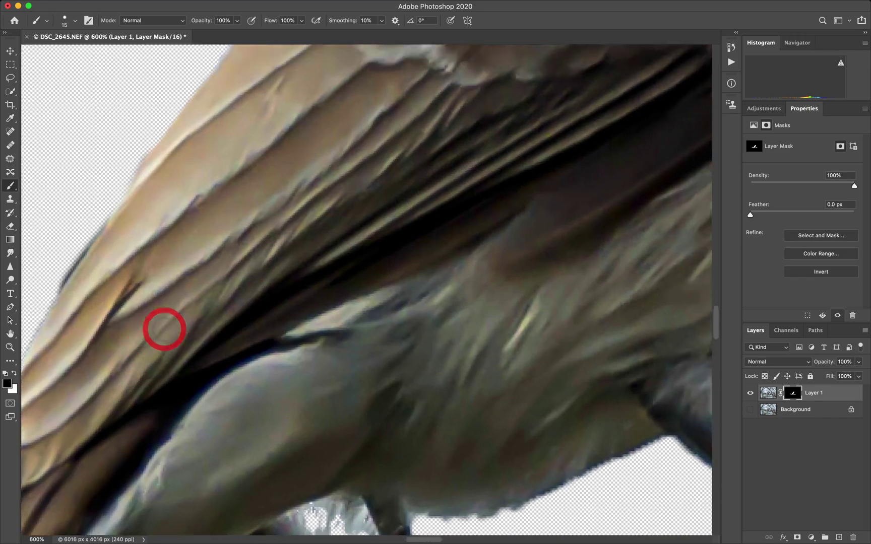
pyautogui.scroll(10, 164, 330)
pyautogui.hscroll(8, 164, 329)
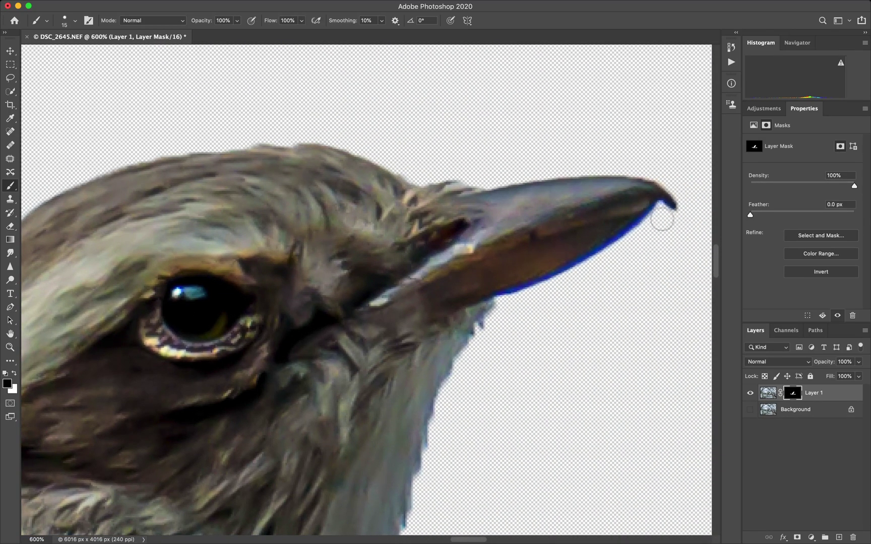
pyautogui.moveTo(659, 216)
pyautogui.mouseDown()
pyautogui.moveTo(578, 276)
pyautogui.moveTo(554, 290)
pyautogui.moveTo(606, 257)
pyautogui.moveTo(507, 304)
pyautogui.mouseUp()
pyautogui.click(540, 295)
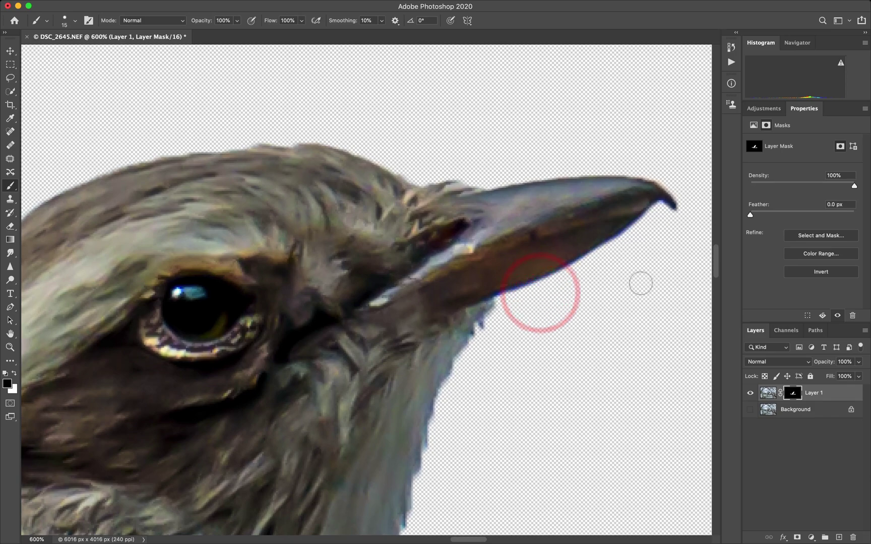
# Lasso the lower beak and mask out its remaining blue fringe using an inverted Color Range at Fuzziness 40, then deselect
pyautogui.press('l')
pyautogui.moveTo(507, 312)
pyautogui.mouseDown()
pyautogui.moveTo(559, 308)
pyautogui.moveTo(657, 256)
pyautogui.moveTo(681, 212)
pyautogui.moveTo(637, 182)
pyautogui.moveTo(498, 251)
pyautogui.moveTo(477, 299)
pyautogui.moveTo(509, 314)
pyautogui.mouseUp()
pyautogui.click(820, 253)
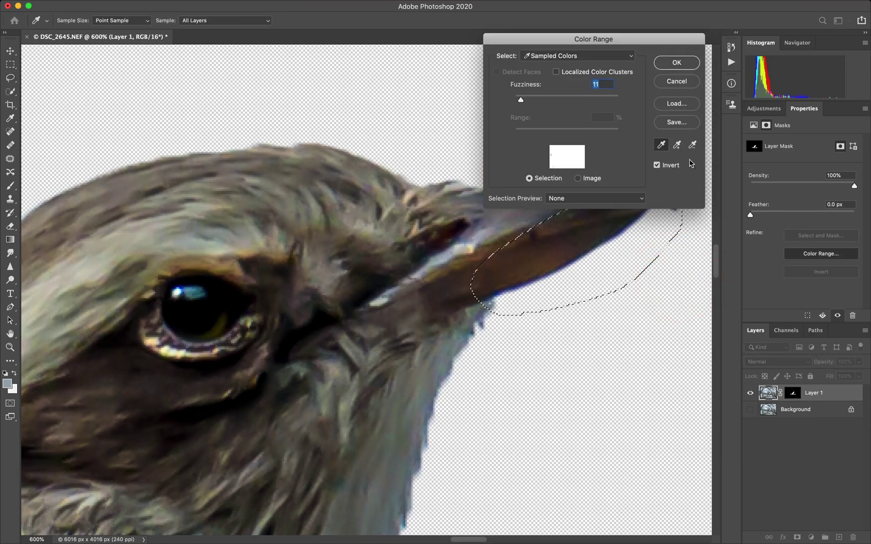
pyautogui.click(512, 291)
pyautogui.moveTo(521, 100); pyautogui.dragTo(537, 102)
pyautogui.click(535, 101)
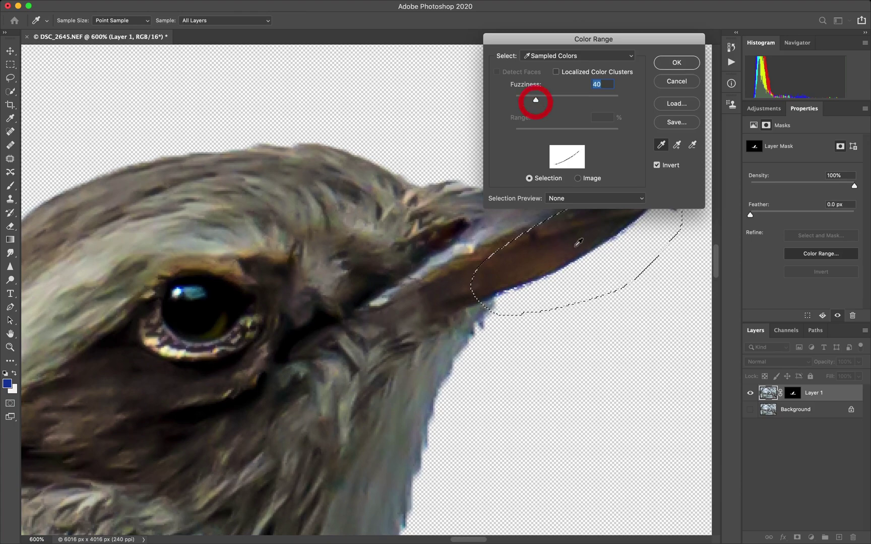
pyautogui.press('shift')
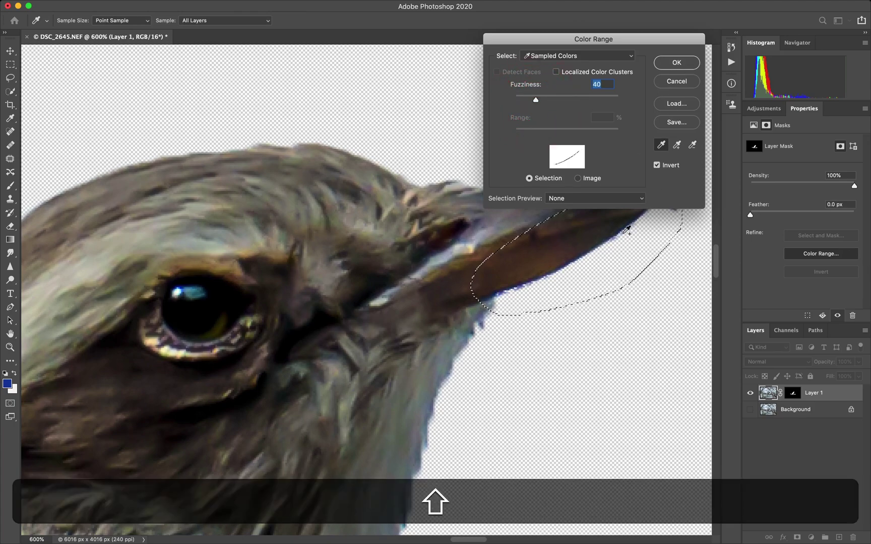
pyautogui.keyDown('shift'); pyautogui.click(626, 230); pyautogui.keyUp('shift')
pyautogui.click(676, 63)
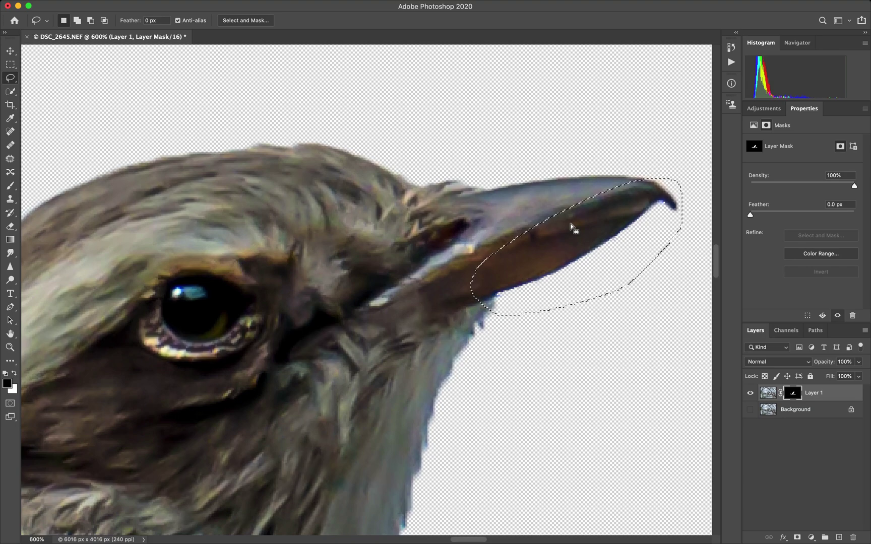
pyautogui.press('super+d')
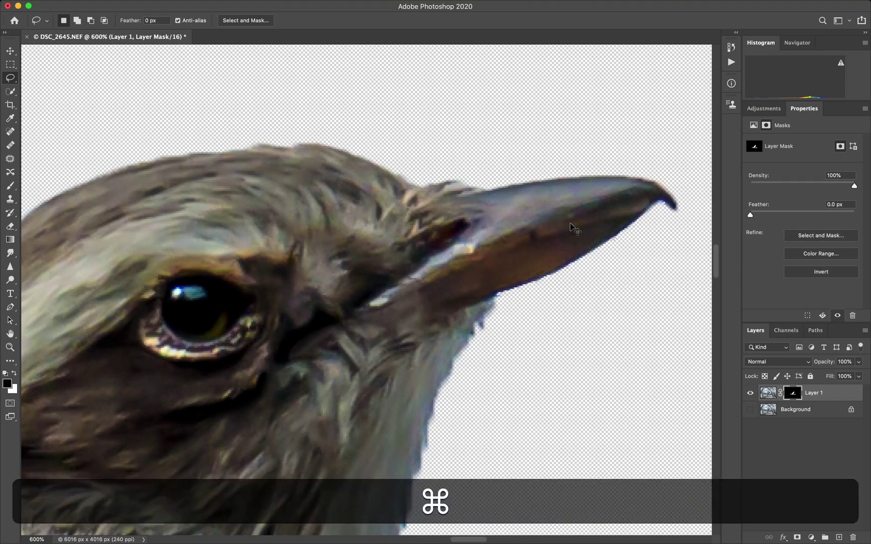
# Check the finished cutout, duplicate the Background layer, and make the copy visible beneath Layer 1
pyautogui.press('super+0')
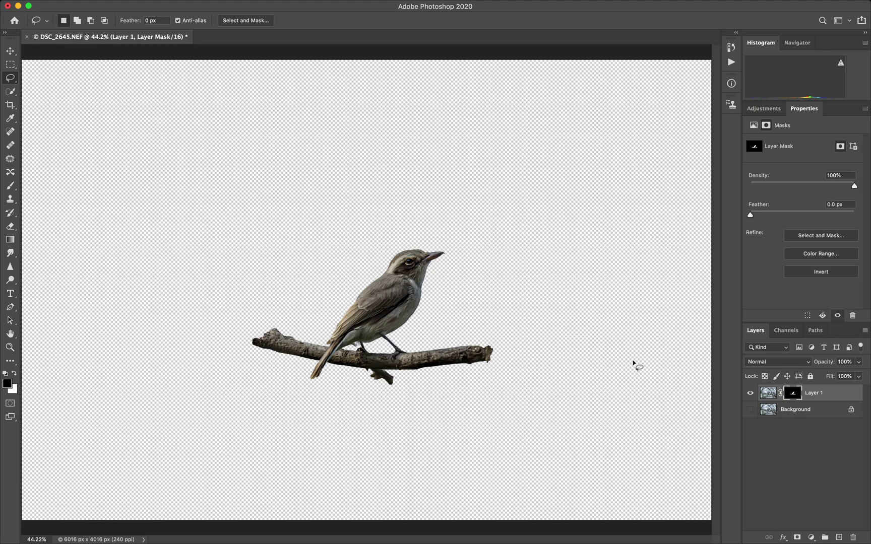
pyautogui.press('z')
pyautogui.click(393, 383)
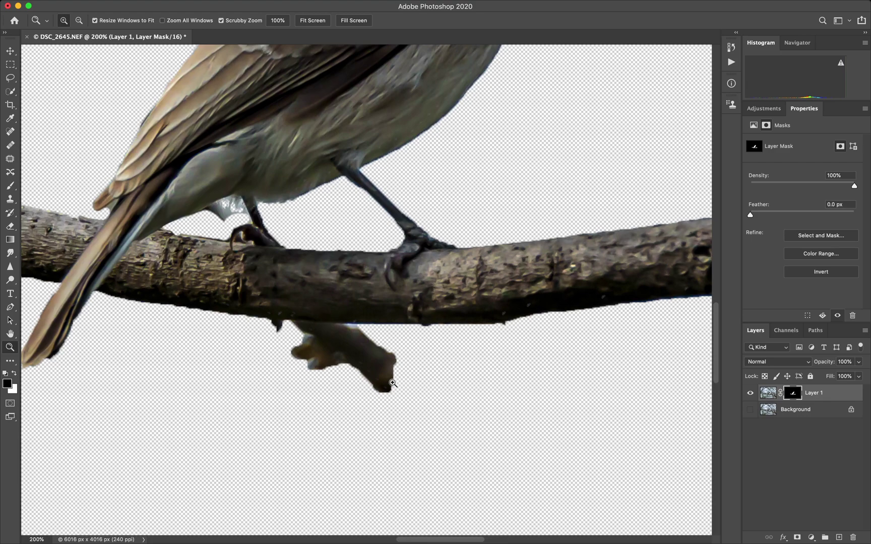
pyautogui.scroll(5, 392, 383)
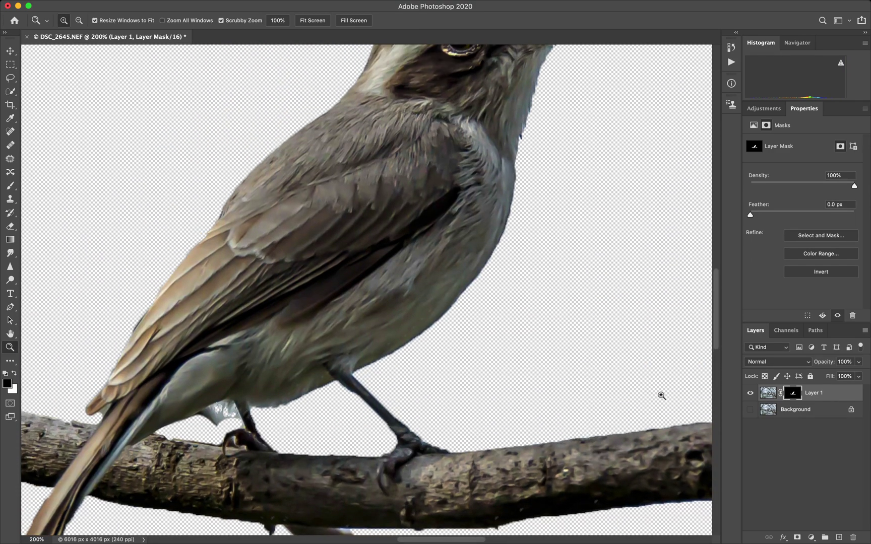
pyautogui.press('super+0')
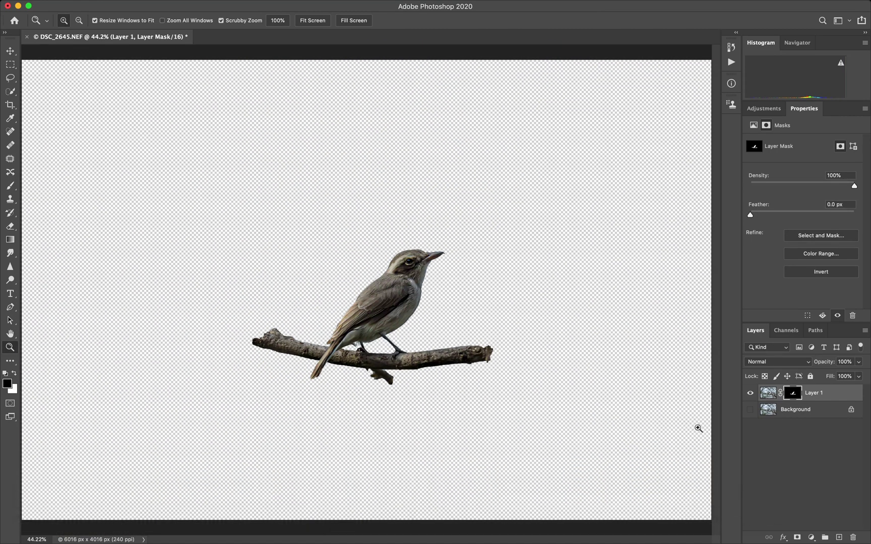
pyautogui.click(806, 411)
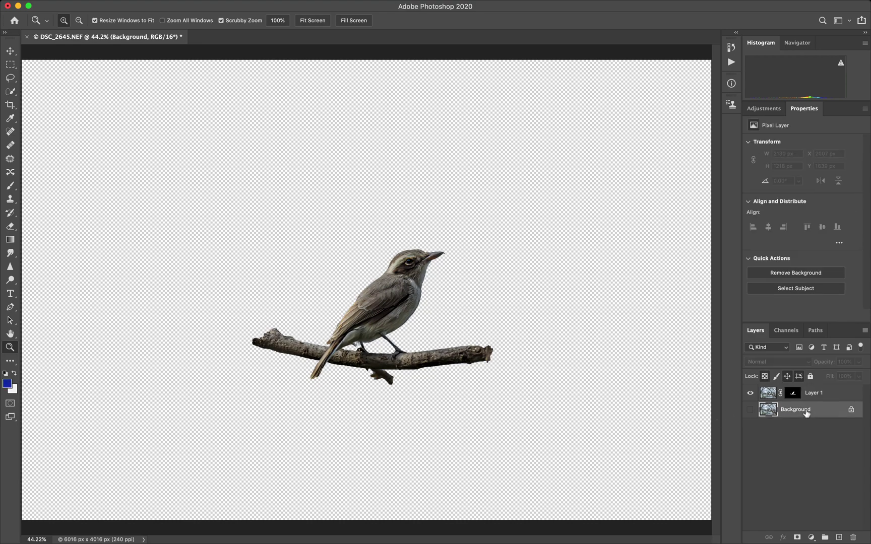
pyautogui.press('super+j')
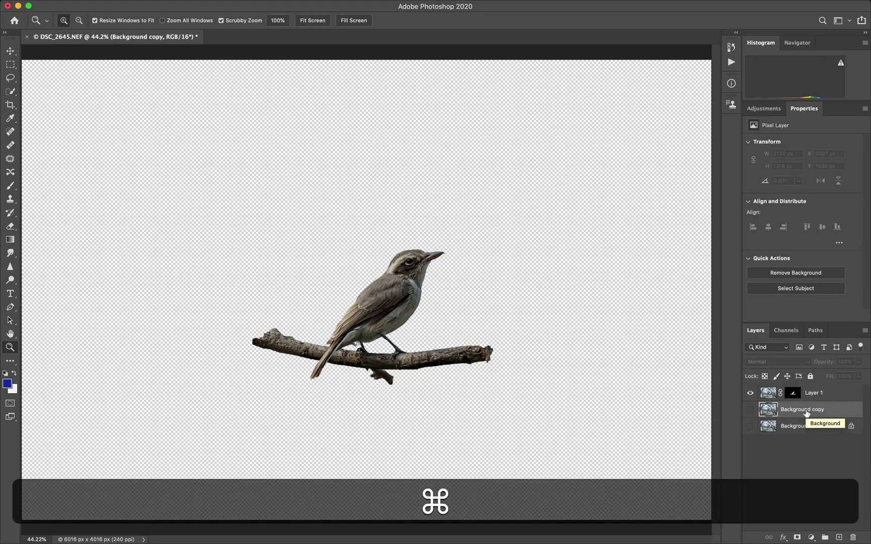
pyautogui.click(749, 410)
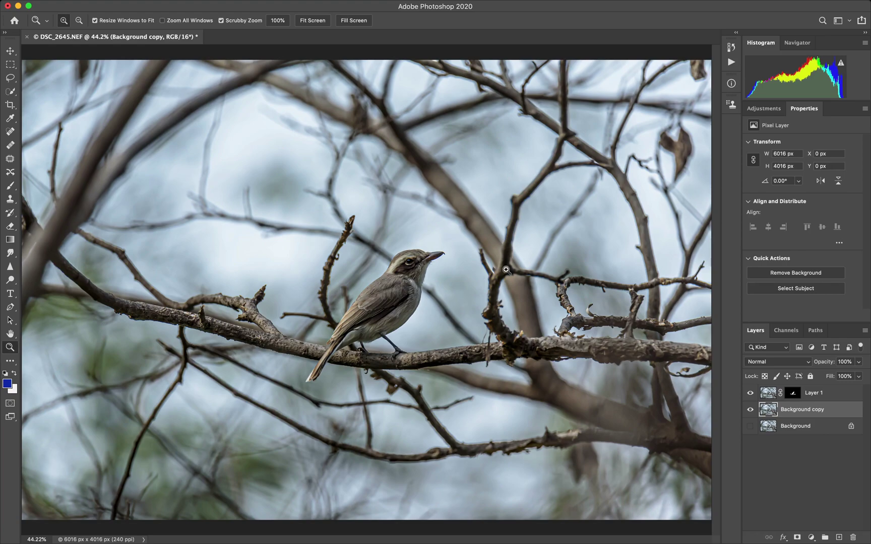
# Apply a Box Blur with a radius of 256 pixels to the Background copy layer
pyautogui.moveTo(246, 3)
pyautogui.press('l')
pyautogui.click(243, 5)
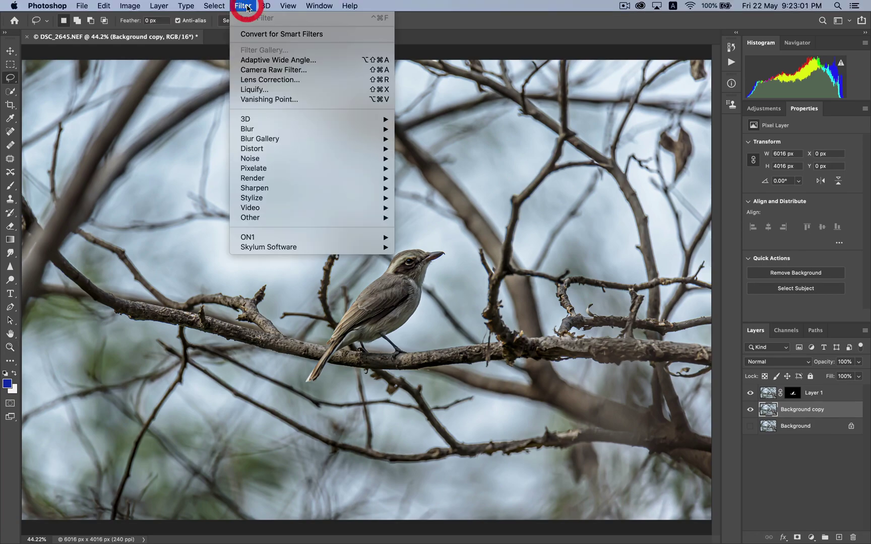
pyautogui.moveTo(264, 139)
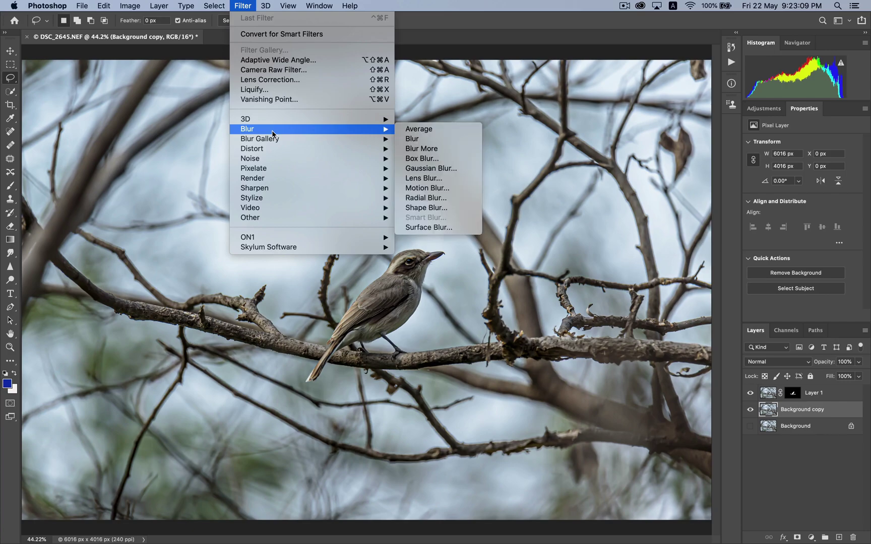
pyautogui.click(426, 158)
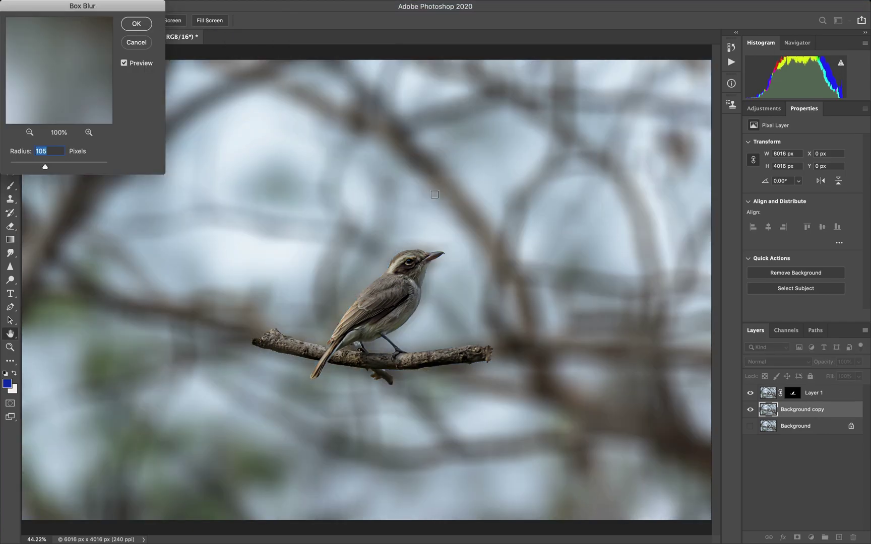
pyautogui.moveTo(45, 168); pyautogui.dragTo(70, 170)
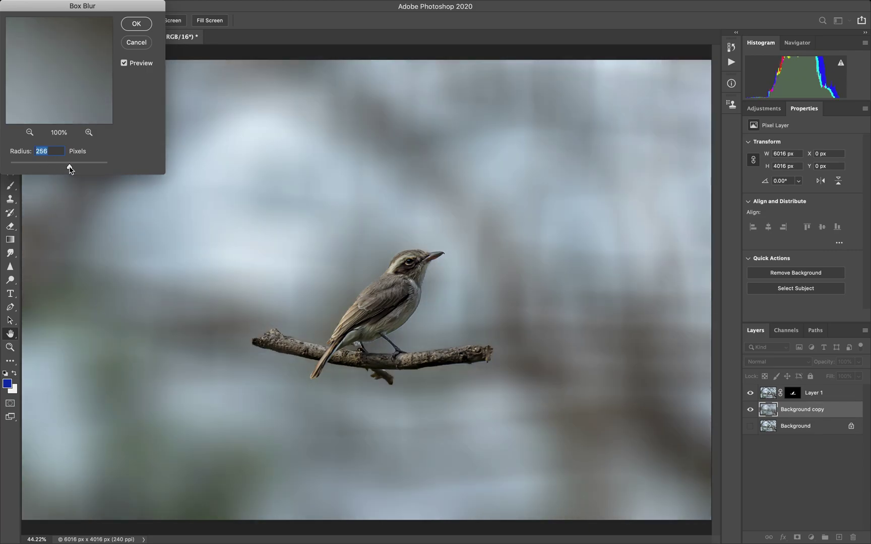
pyautogui.click(135, 24)
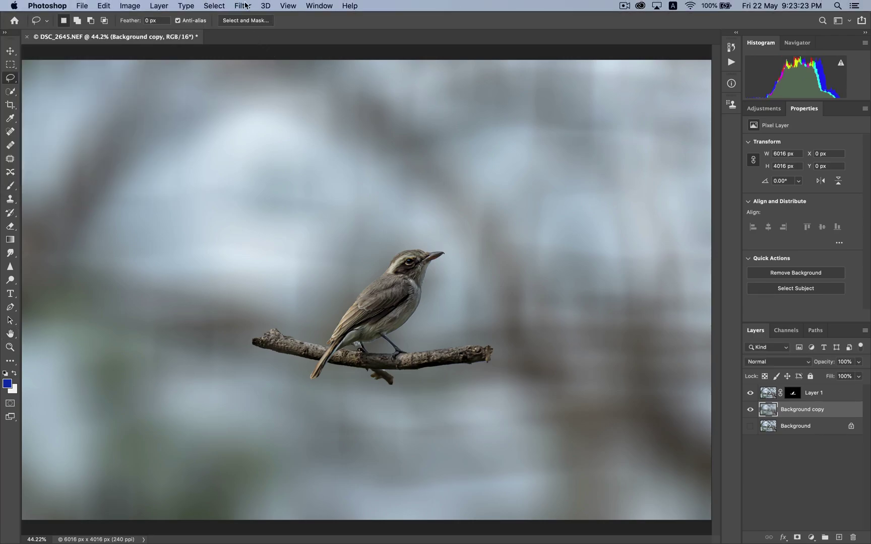
# Apply a Motion Blur to the Background copy layer at an angle of 42° and a distance of 688 pixels
pyautogui.click(244, 5)
pyautogui.moveTo(275, 143)
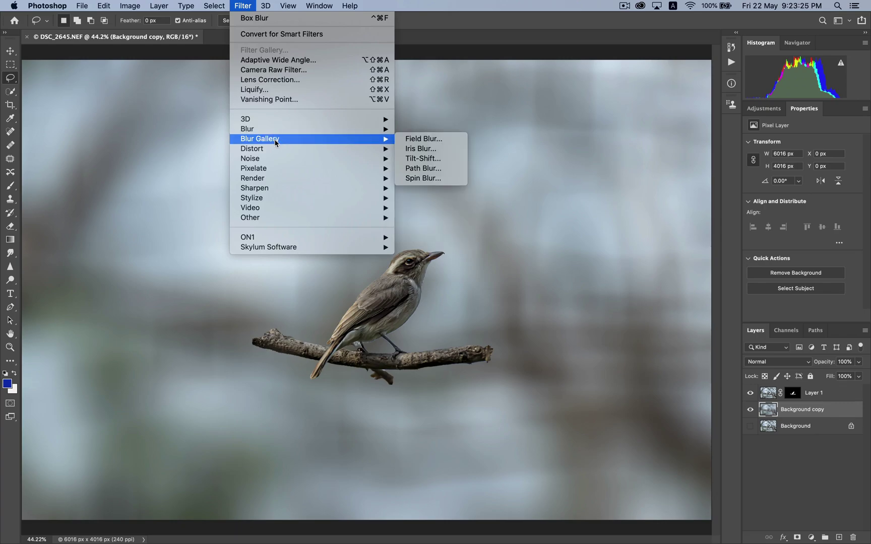
pyautogui.click(437, 192)
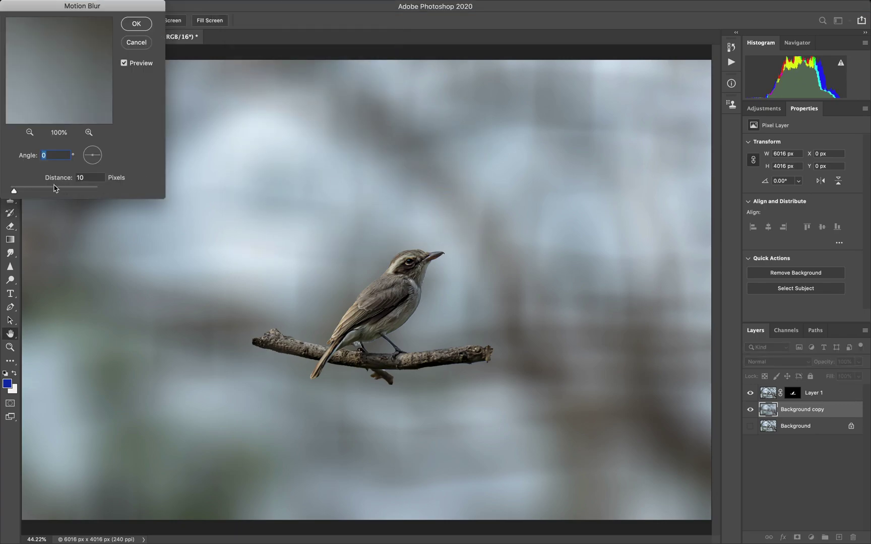
pyautogui.moveTo(37, 191); pyautogui.dragTo(67, 191)
pyautogui.moveTo(92, 153); pyautogui.dragTo(96, 149)
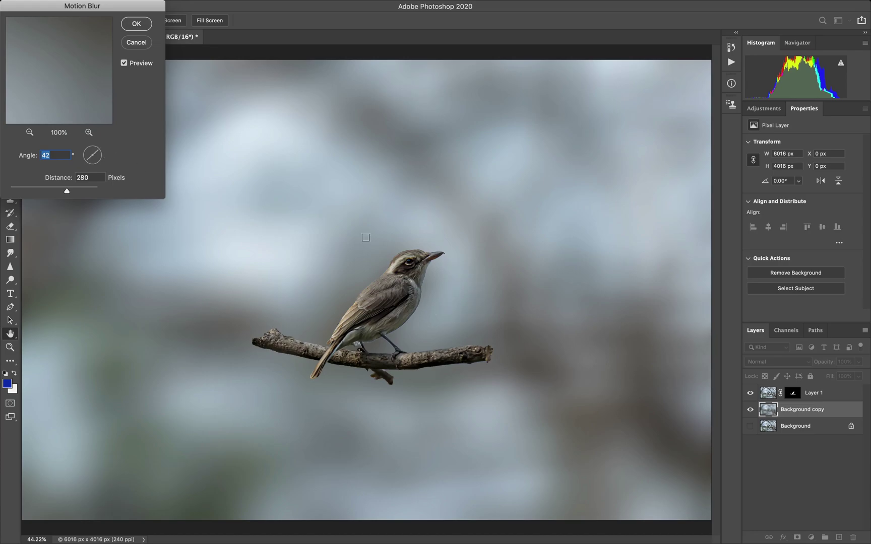
pyautogui.moveTo(67, 193); pyautogui.dragTo(76, 192)
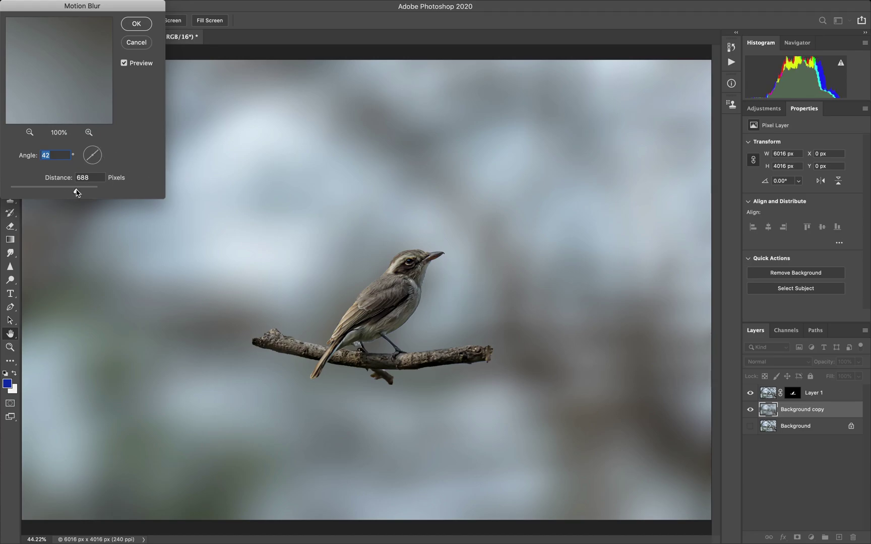
pyautogui.click(76, 193)
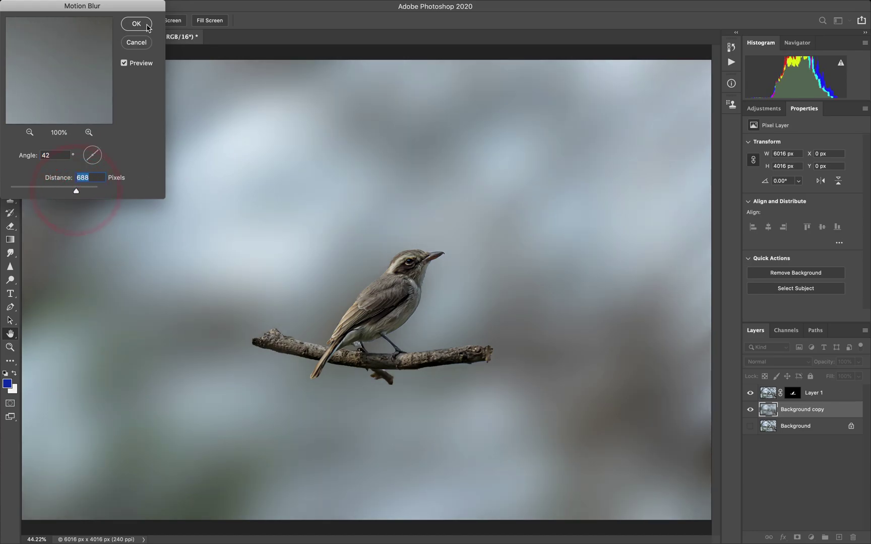
pyautogui.press('Return')
pyautogui.press('l')
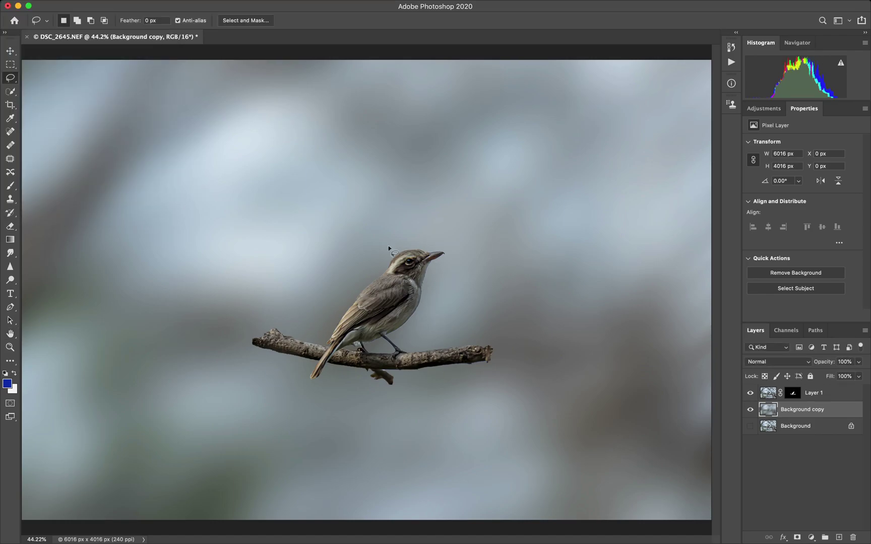
# Start a Field Blur on the Background copy layer and set its blur amount to 392 px
pyautogui.moveTo(228, 4)
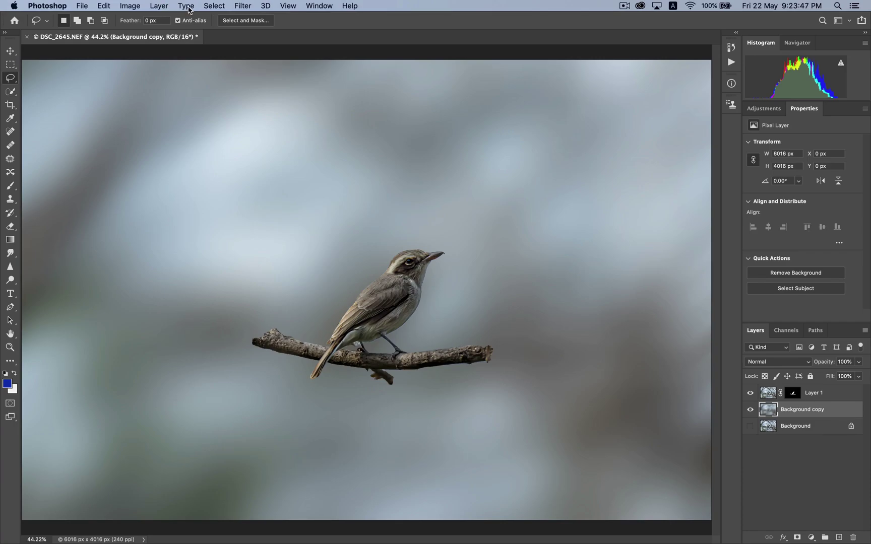
pyautogui.click(242, 6)
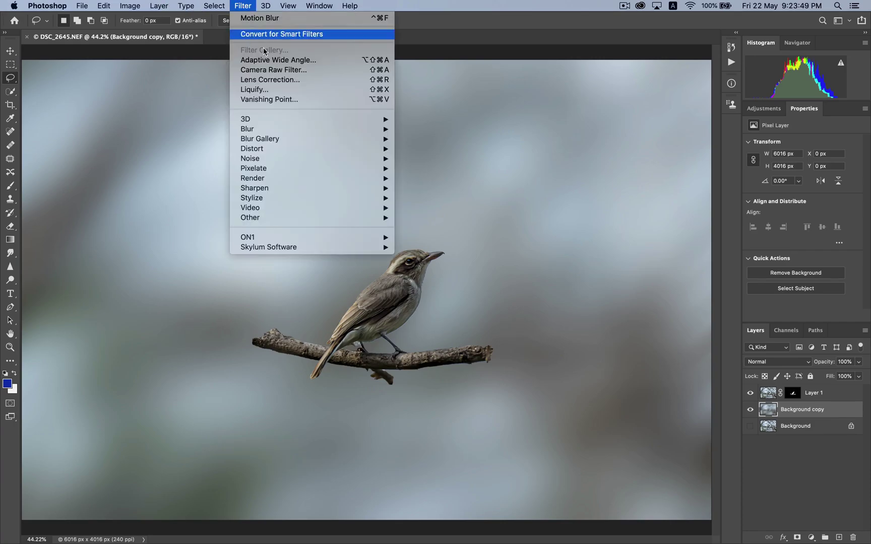
pyautogui.moveTo(298, 136)
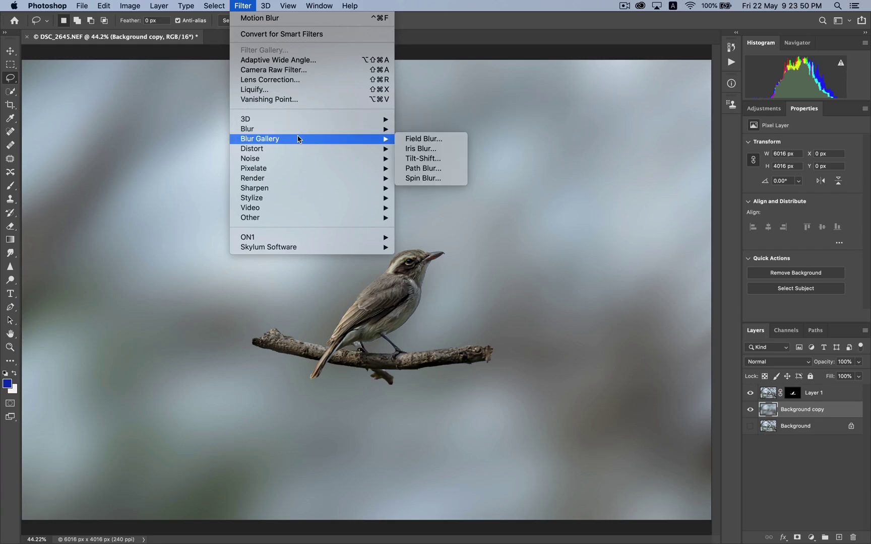
pyautogui.click(400, 139)
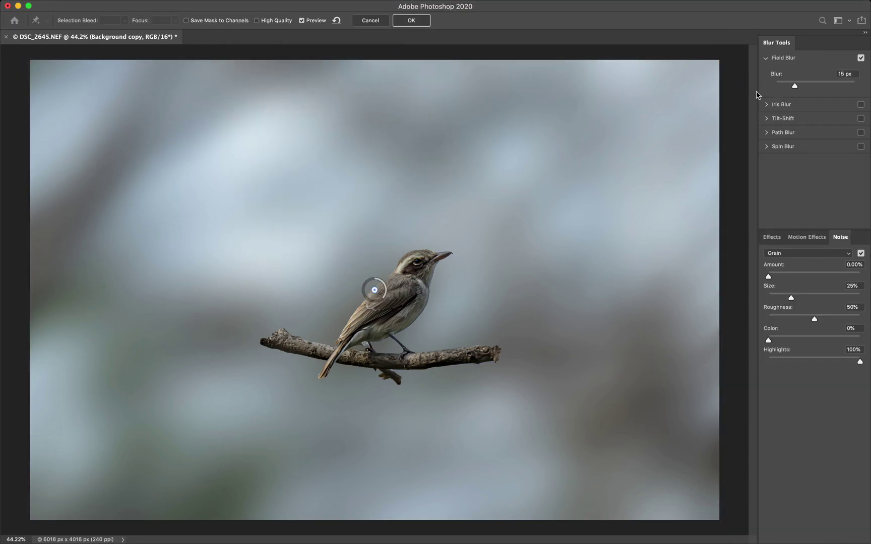
pyautogui.moveTo(795, 87); pyautogui.dragTo(849, 86)
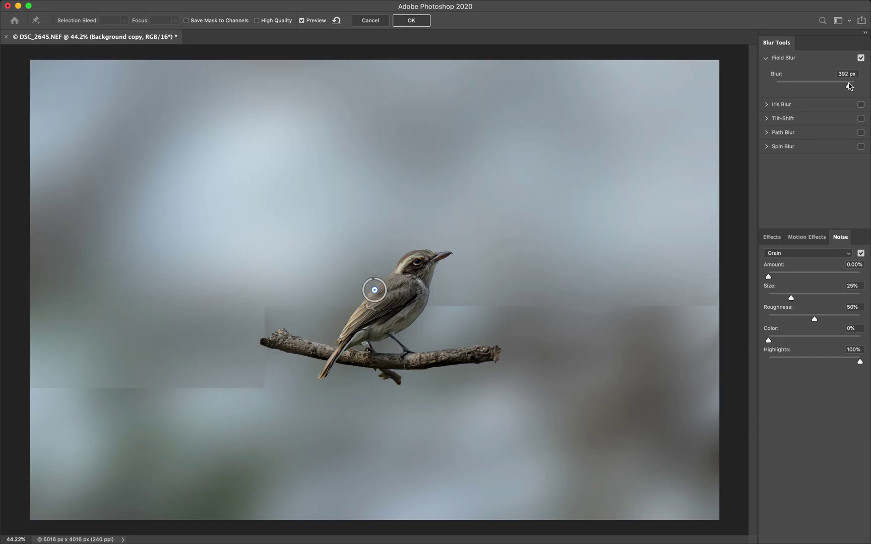
pyautogui.click(850, 86)
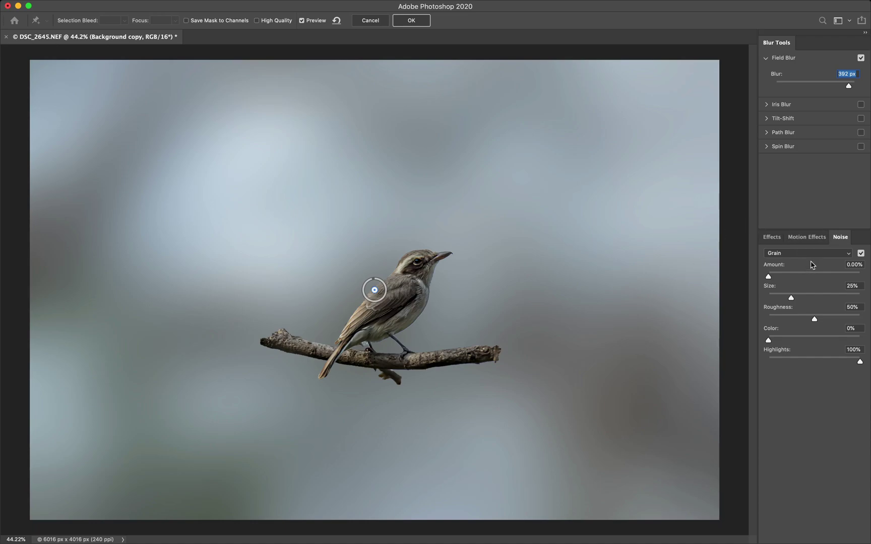
# Set the Field Blur's Grain noise amount to 1% and apply the filter
pyautogui.click(855, 264)
pyautogui.write('1')
pyautogui.press('Tab')
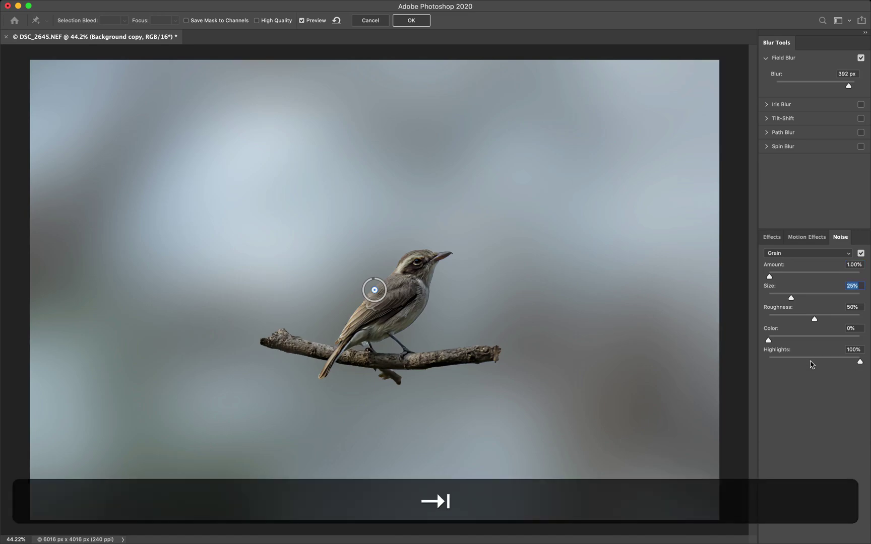
pyautogui.click(776, 241)
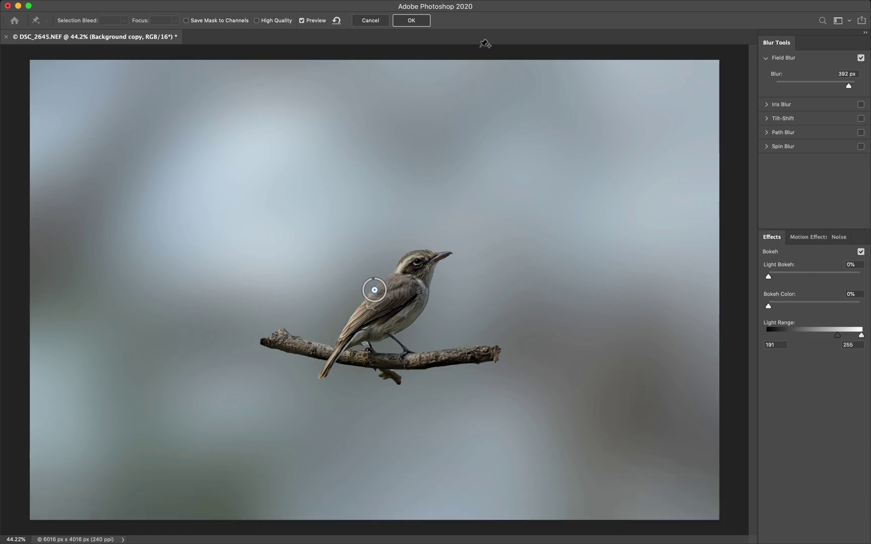
pyautogui.click(411, 21)
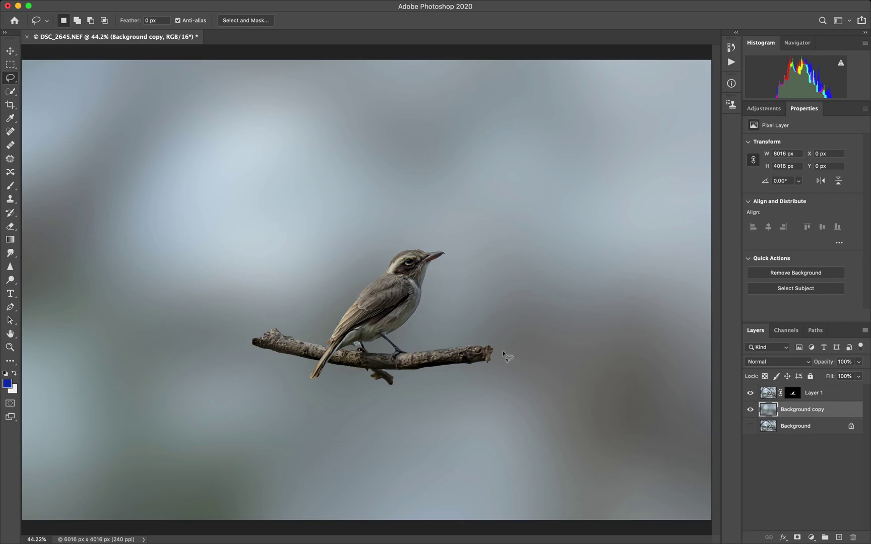
# Crop the image at its Original Ratio to 3008 x 2008 px around the bird and perch, and fit it to the screen
pyautogui.press('c')
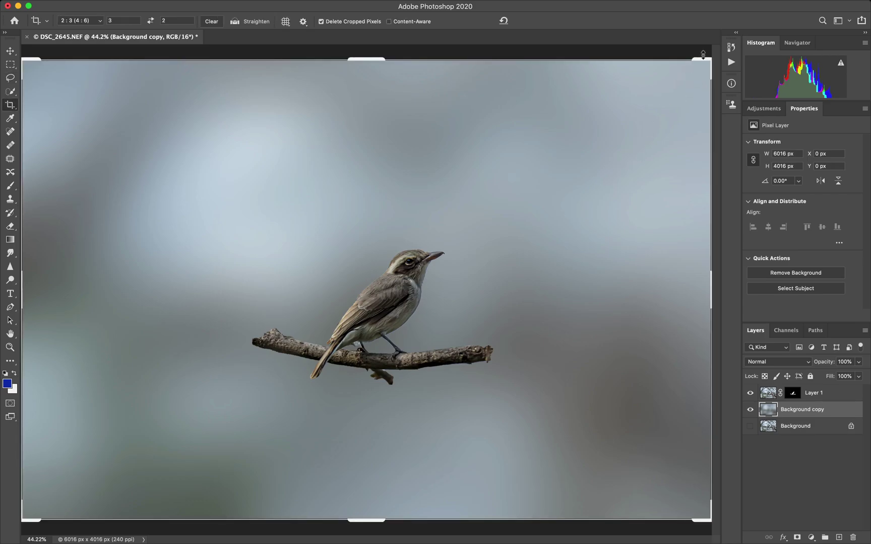
pyautogui.click(81, 21)
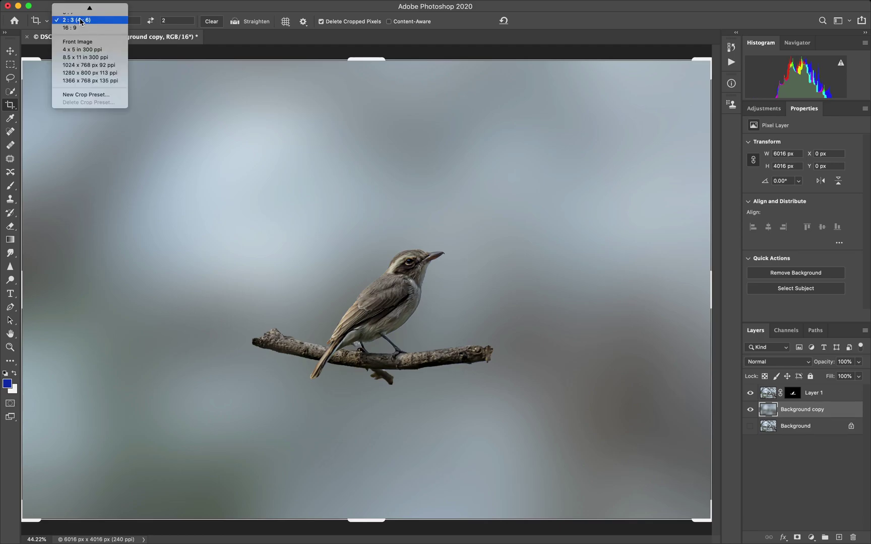
pyautogui.moveTo(90, 9)
pyautogui.click(89, 31)
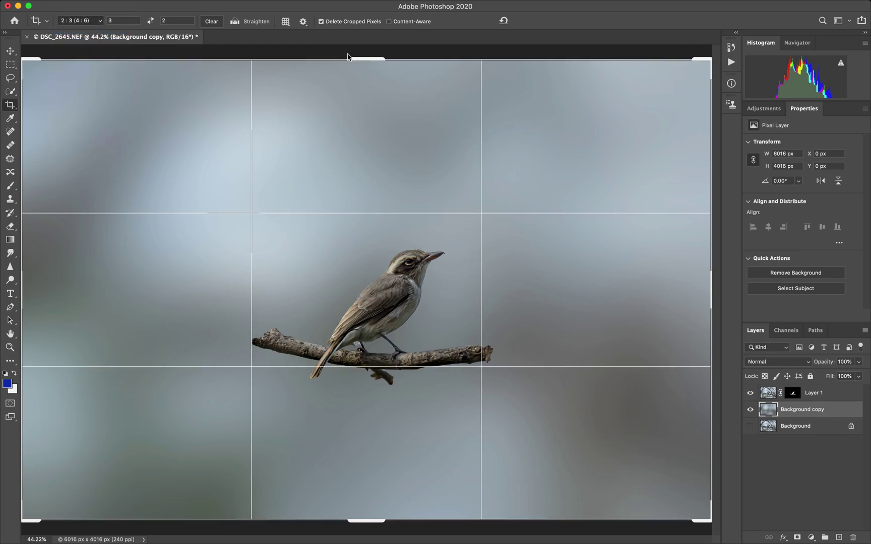
pyautogui.moveTo(709, 62); pyautogui.dragTo(506, 199)
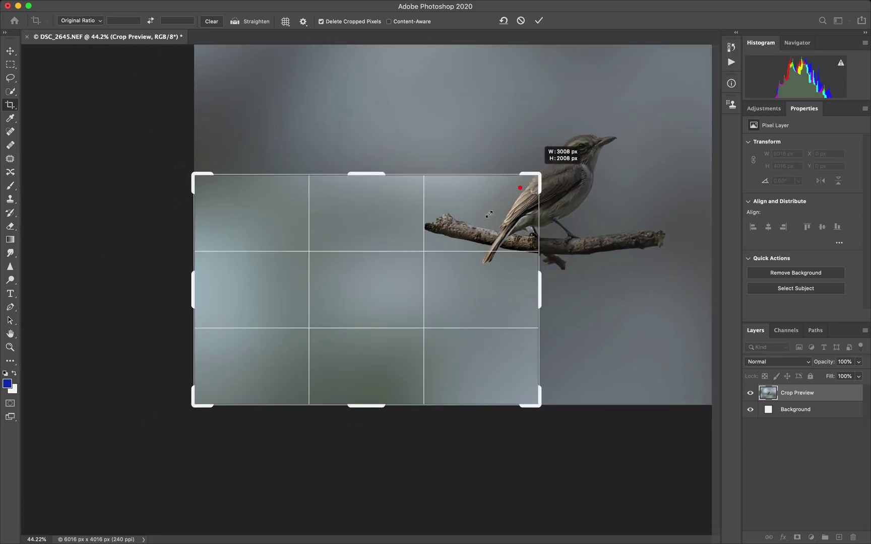
pyautogui.moveTo(398, 294); pyautogui.dragTo(202, 405)
pyautogui.press('Return')
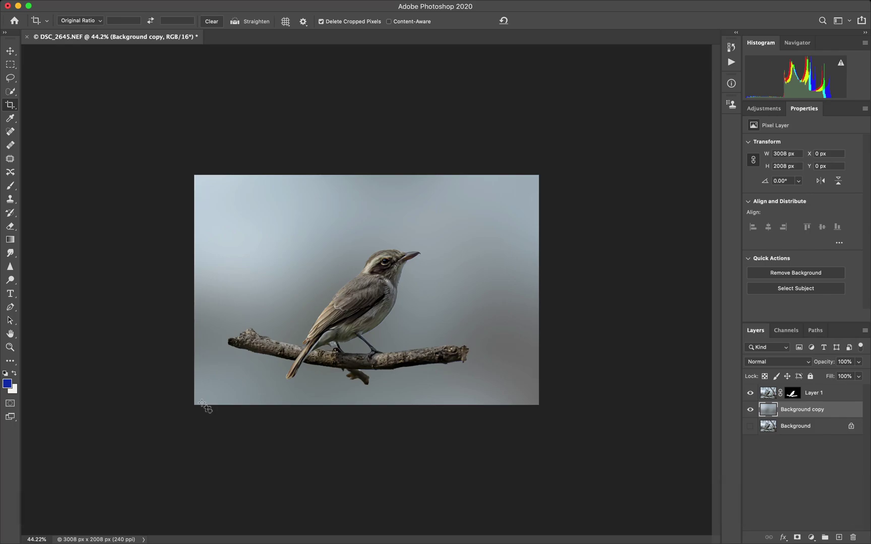
pyautogui.press('super+0')
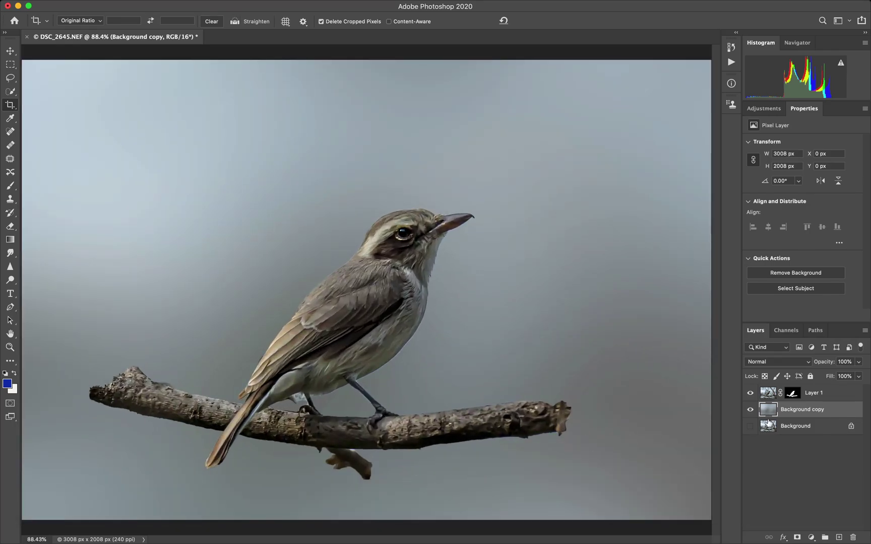
# Paint black on Layer 1's mask with a 90 px brush to remove the twig below the perch, its upper knob and its ragged right end
pyautogui.click(795, 397)
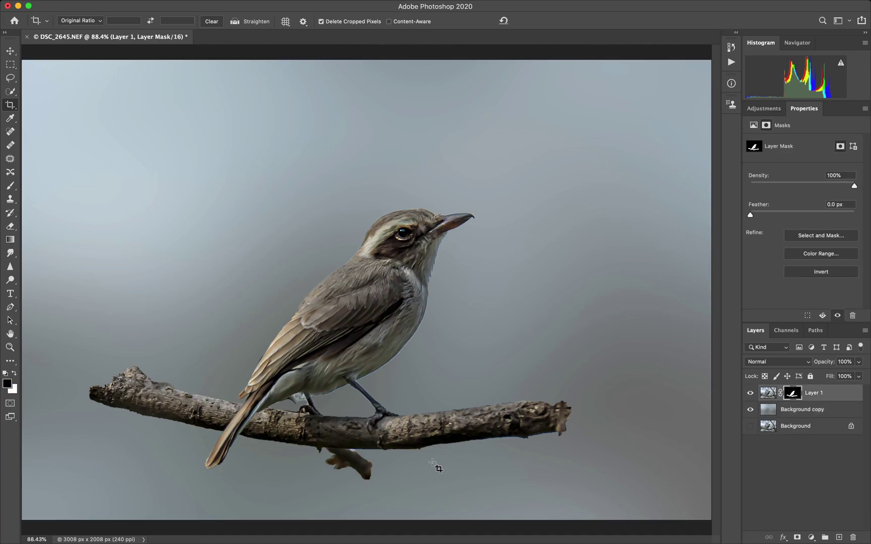
pyautogui.press('b')
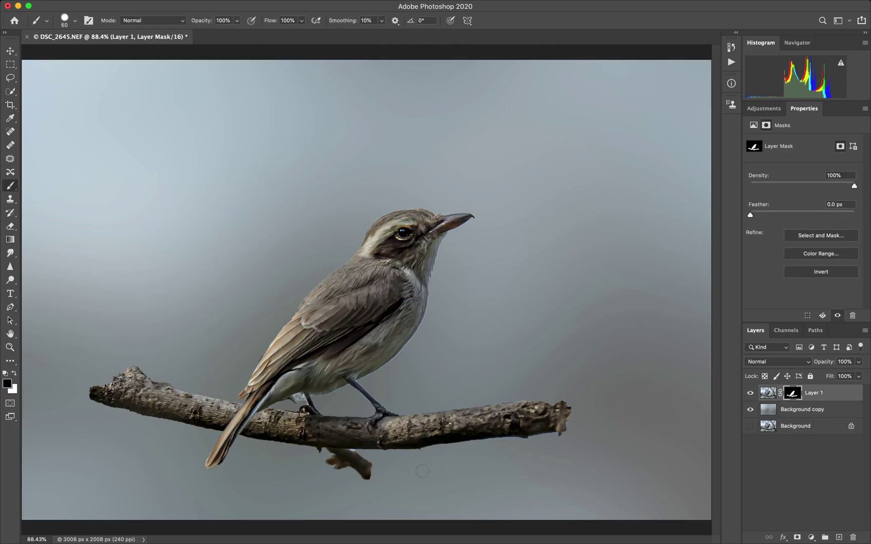
pyautogui.moveTo(386, 481)
pyautogui.mouseDown()
pyautogui.moveTo(338, 468)
pyautogui.moveTo(376, 472)
pyautogui.moveTo(338, 462)
pyautogui.mouseUp()
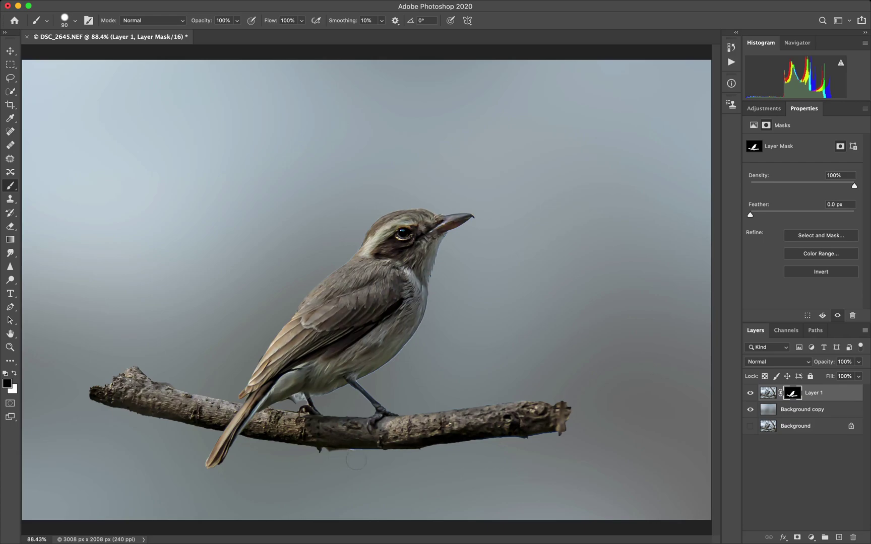
pyautogui.moveTo(332, 459); pyautogui.dragTo(370, 460)
pyautogui.moveTo(171, 375)
pyautogui.mouseDown()
pyautogui.moveTo(120, 367)
pyautogui.moveTo(187, 367)
pyautogui.moveTo(153, 367)
pyautogui.mouseUp()
pyautogui.moveTo(563, 442); pyautogui.dragTo(561, 398)
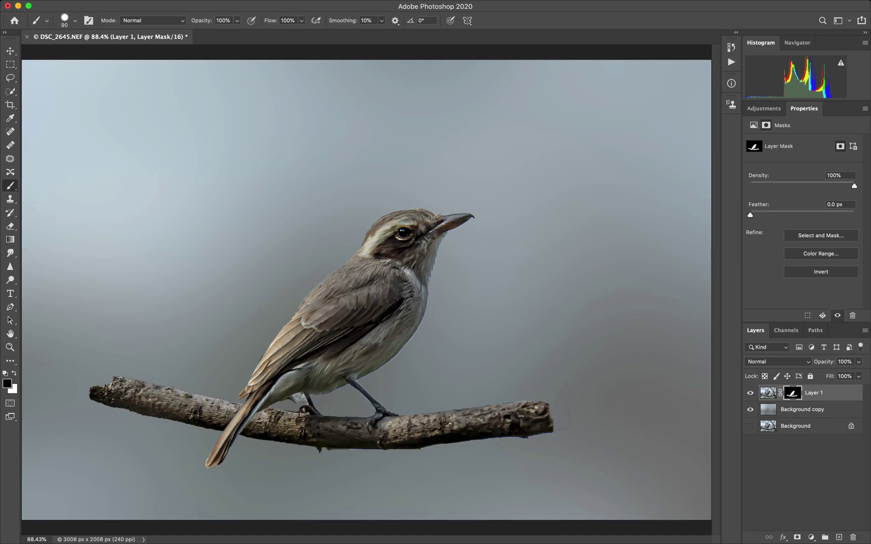
pyautogui.moveTo(560, 459); pyautogui.dragTo(584, 458)
# Select the perch's right end section with Quick Selection, subtract the spill beyond its tip, and duplicate Layer 1
pyautogui.press('w')
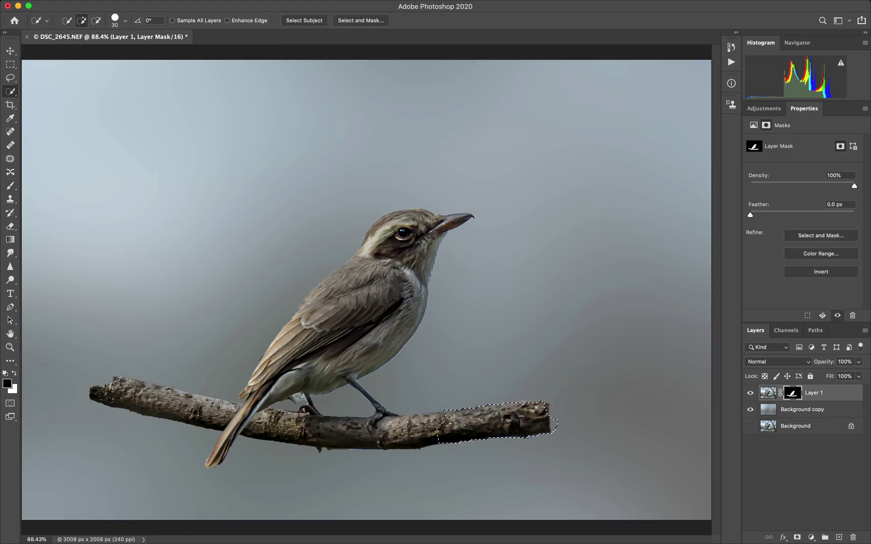
pyautogui.moveTo(523, 424); pyautogui.dragTo(569, 428)
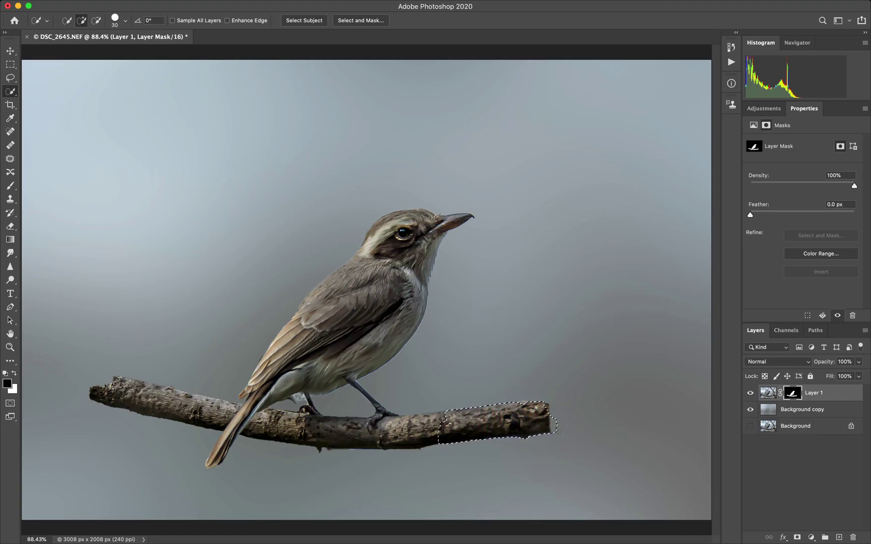
pyautogui.press('alt')
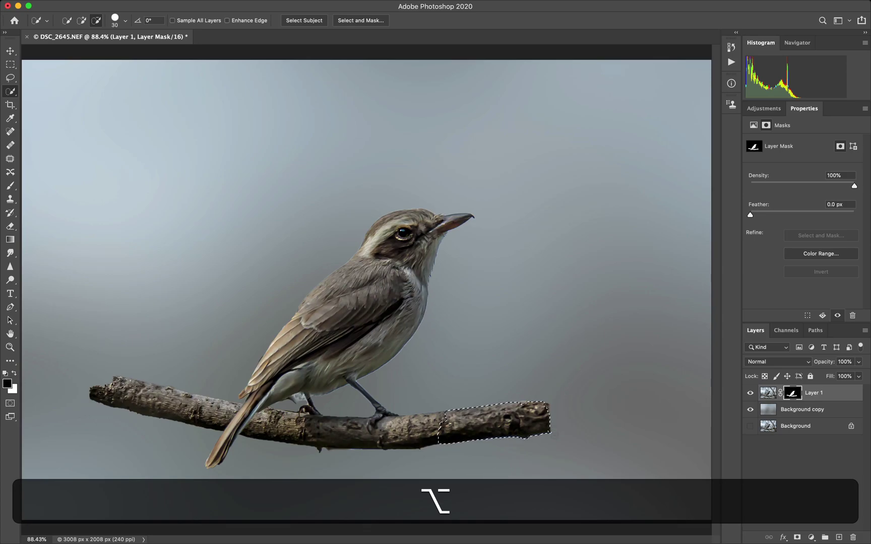
pyautogui.keyDown('alt'); pyautogui.click(552, 433); pyautogui.keyUp('alt')
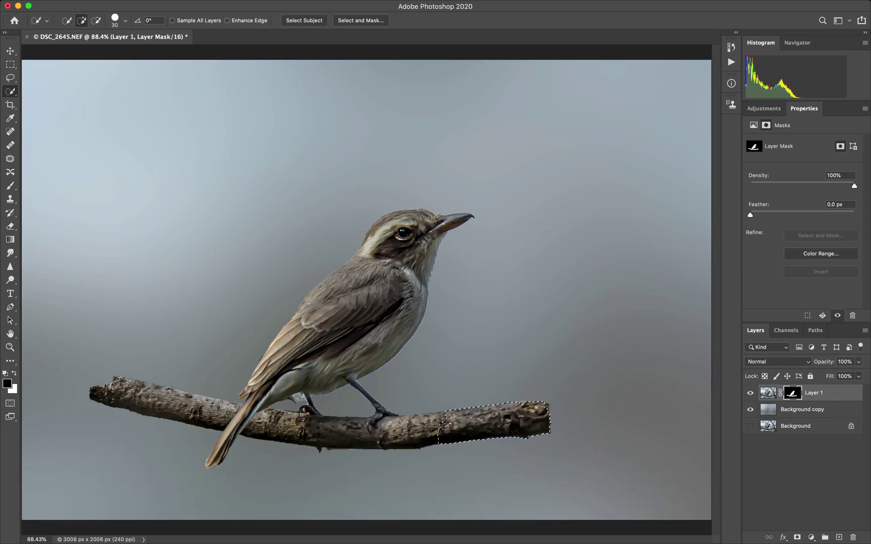
pyautogui.press('super')
pyautogui.press('super+j')
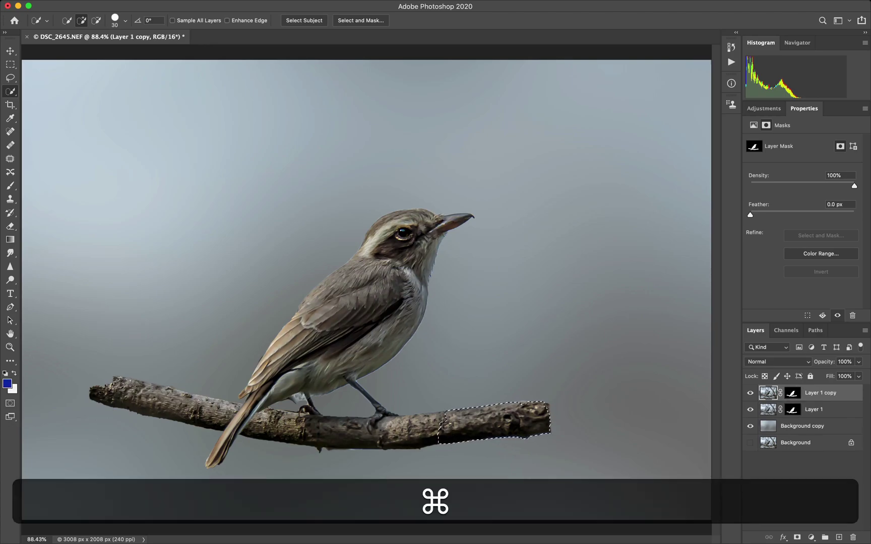
# Replace the full layer duplicate with a copy of only the selected perch section, and move it outward to lengthen the perch's right end
pyautogui.press('super+z')
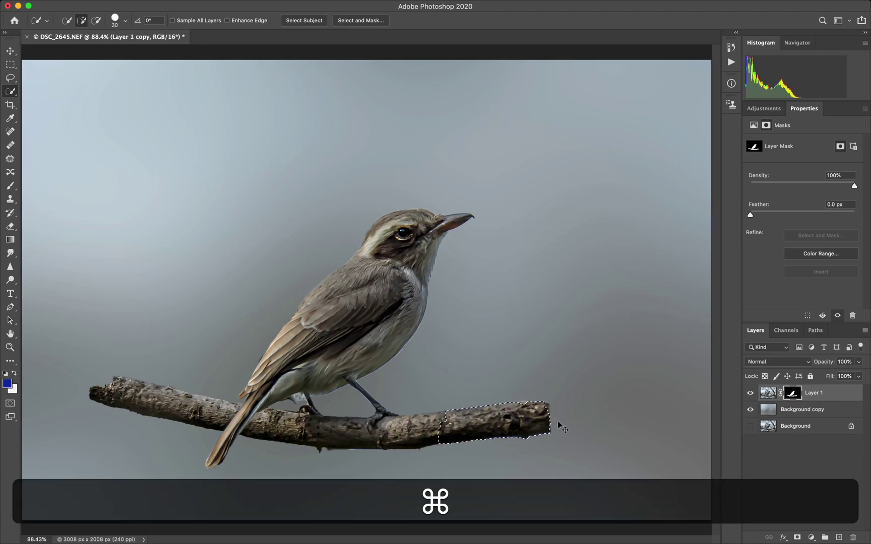
pyautogui.click(768, 396)
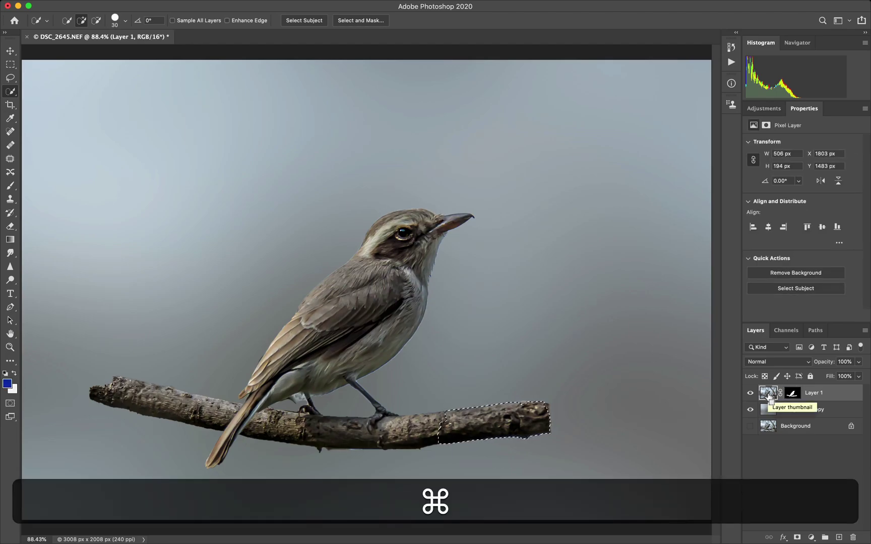
pyautogui.press('super+j')
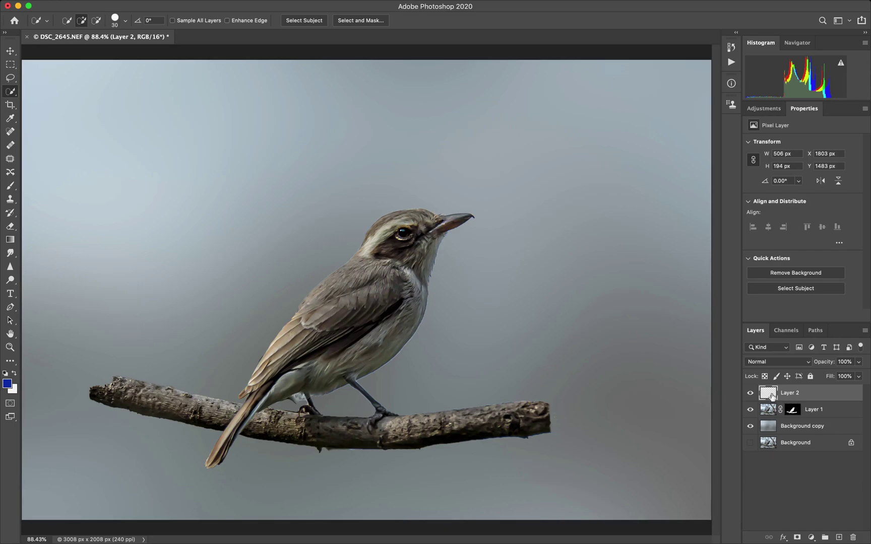
pyautogui.press('v')
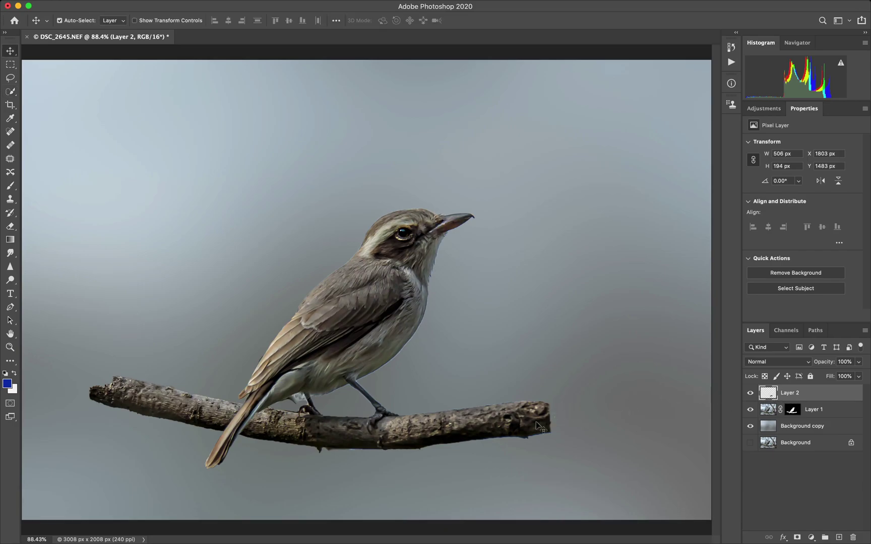
pyautogui.moveTo(526, 422)
pyautogui.mouseDown()
pyautogui.moveTo(589, 409)
pyautogui.moveTo(610, 417)
pyautogui.moveTo(643, 411)
pyautogui.moveTo(636, 416)
pyautogui.moveTo(623, 417)
pyautogui.moveTo(660, 406)
pyautogui.mouseUp()
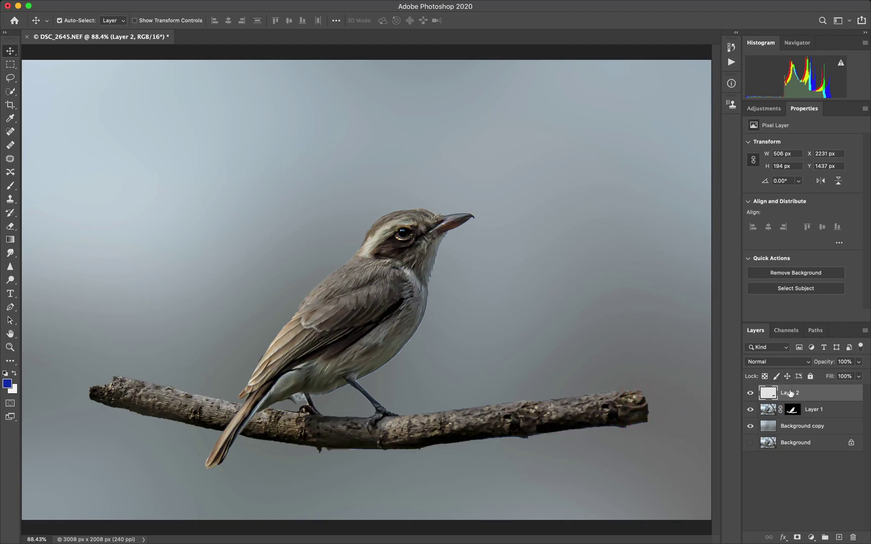
# Duplicate Layer 2 and move the copy outward so the perch extends to the image's right edge
pyautogui.press('super+j')
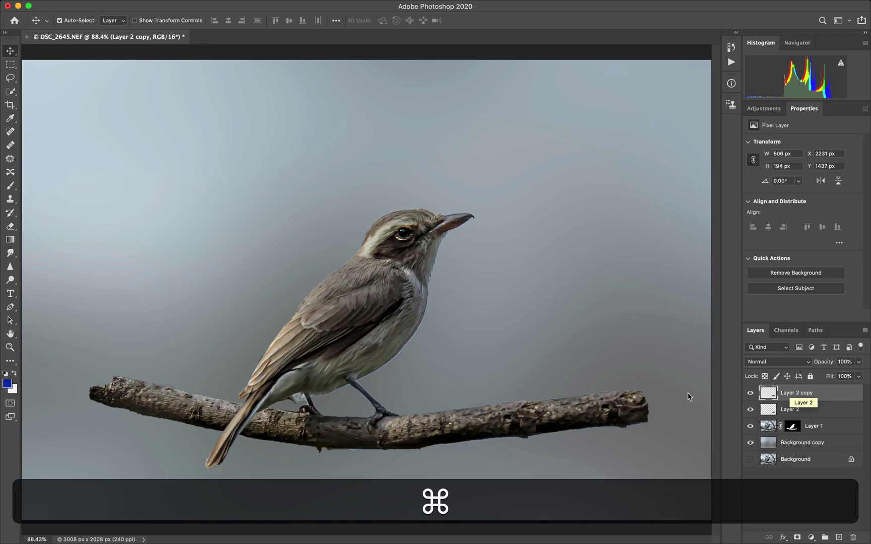
pyautogui.moveTo(622, 407); pyautogui.dragTo(685, 398)
pyautogui.moveTo(654, 425); pyautogui.dragTo(655, 402)
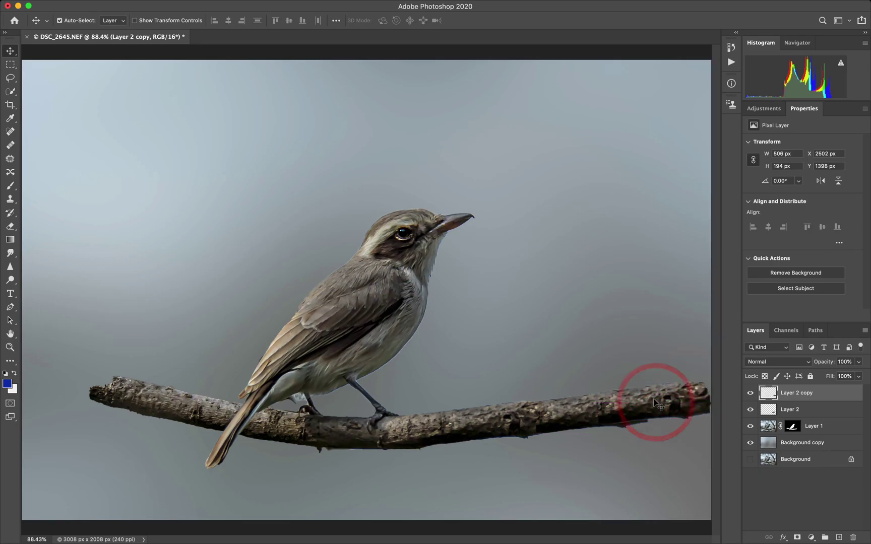
# Free-transform the Layer 2 copy perch section and flip it horizontally
pyautogui.rightClick(654, 401)
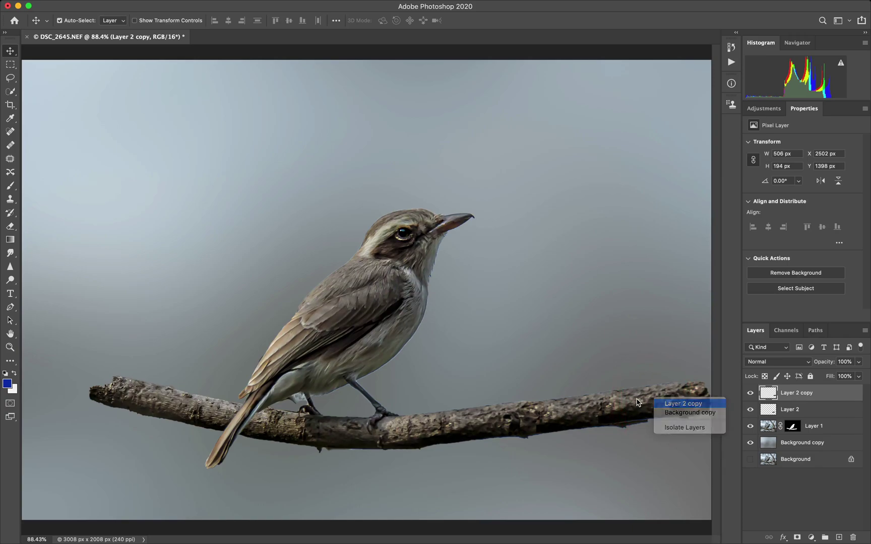
pyautogui.click(637, 403)
pyautogui.press('super')
pyautogui.press('super+t')
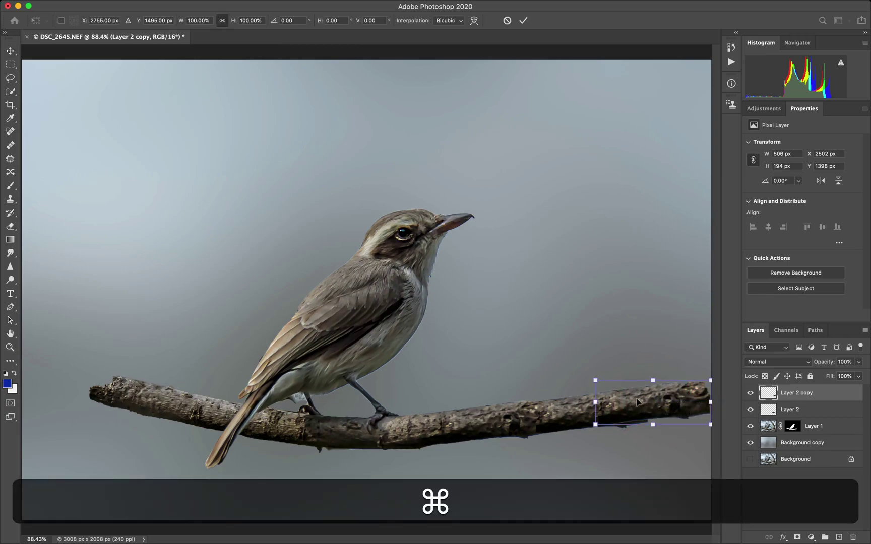
pyautogui.rightClick(645, 407)
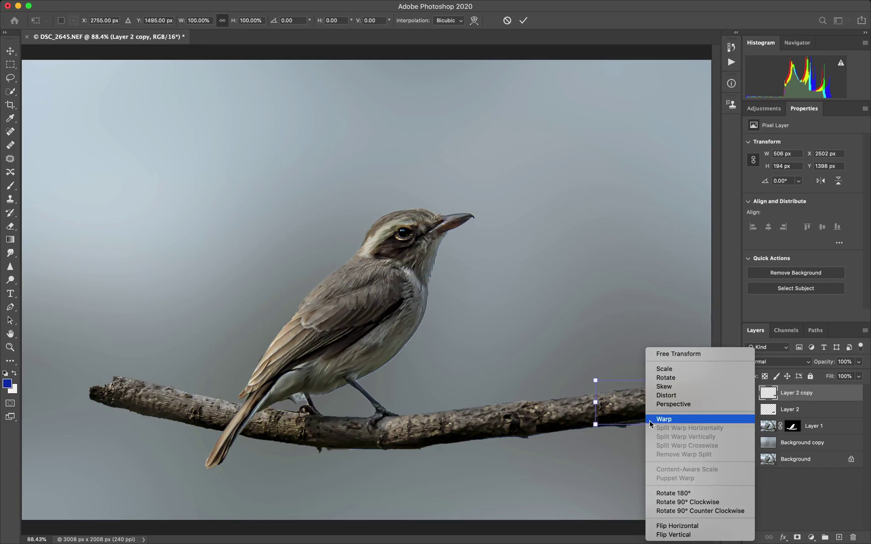
pyautogui.click(672, 530)
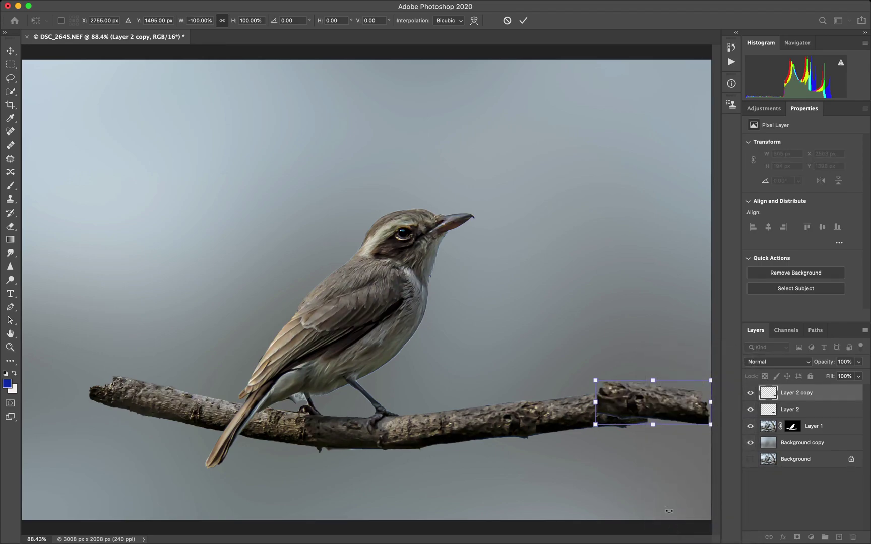
# Distort the corners of the flipped perch section so it lines up with the adjoining section, and apply the transform
pyautogui.rightClick(670, 410)
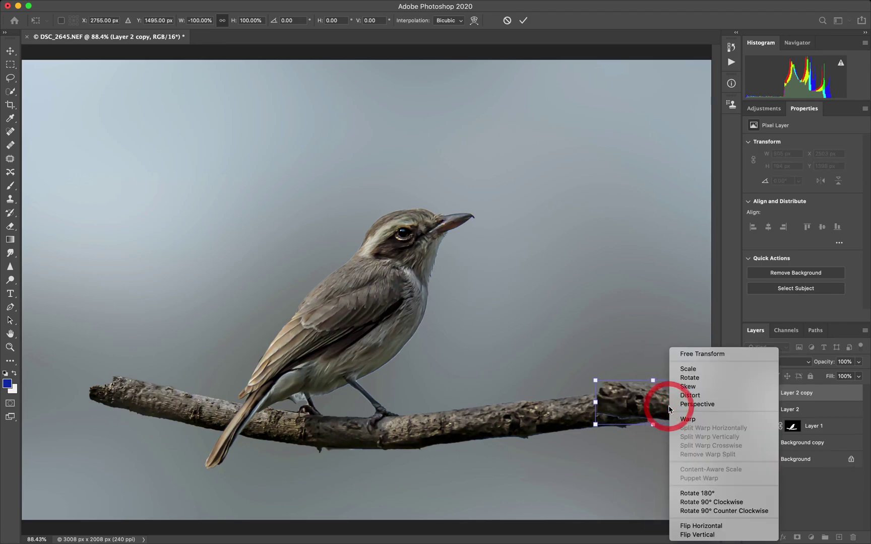
pyautogui.click(705, 389)
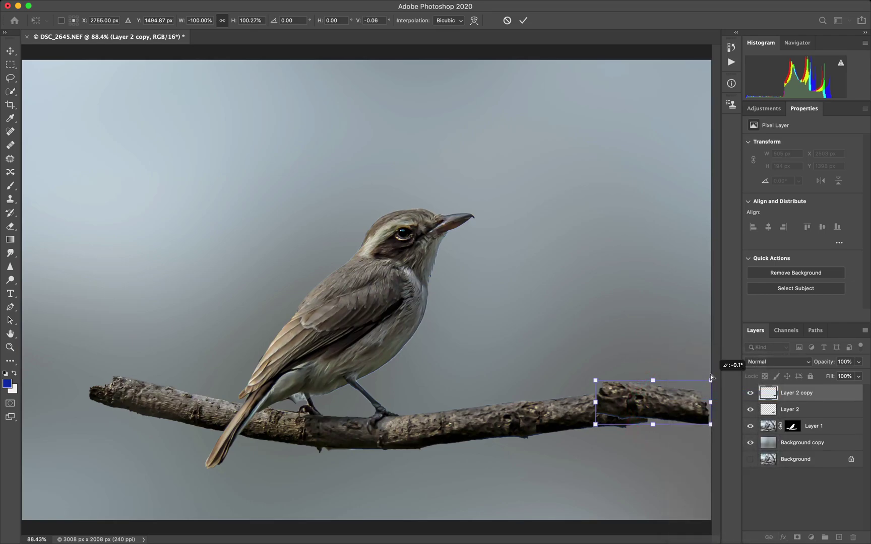
pyautogui.moveTo(710, 377); pyautogui.dragTo(709, 366)
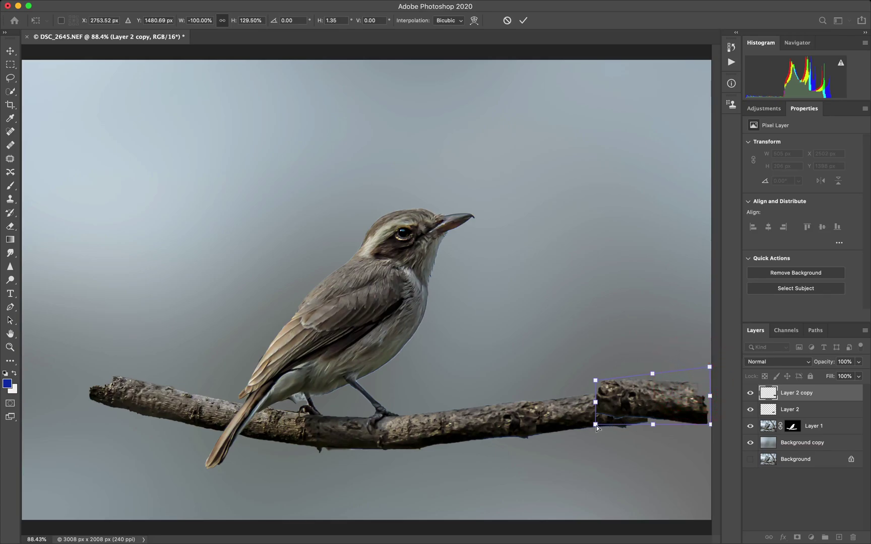
pyautogui.moveTo(596, 426); pyautogui.dragTo(607, 434)
pyautogui.moveTo(596, 381); pyautogui.dragTo(599, 395)
pyautogui.moveTo(709, 368); pyautogui.dragTo(710, 371)
pyautogui.click(674, 395)
pyautogui.moveTo(606, 435); pyautogui.dragTo(602, 437)
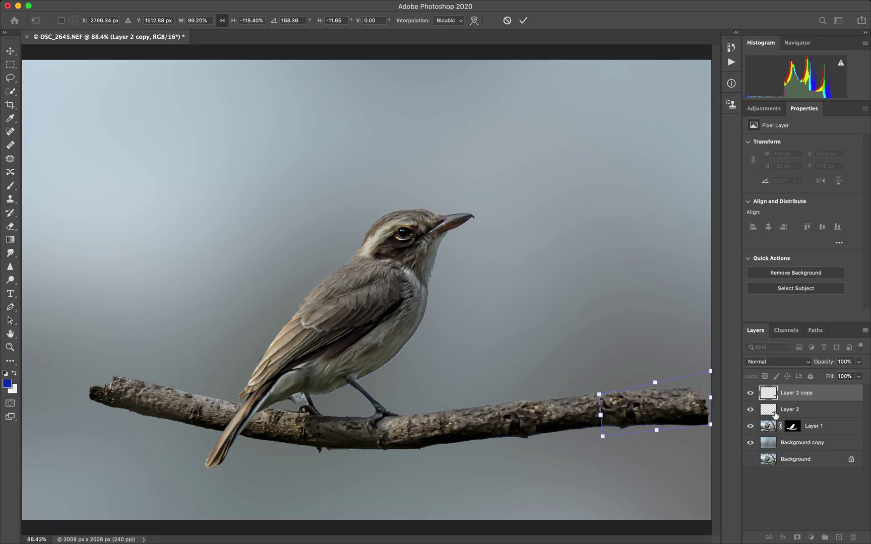
pyautogui.press('Return')
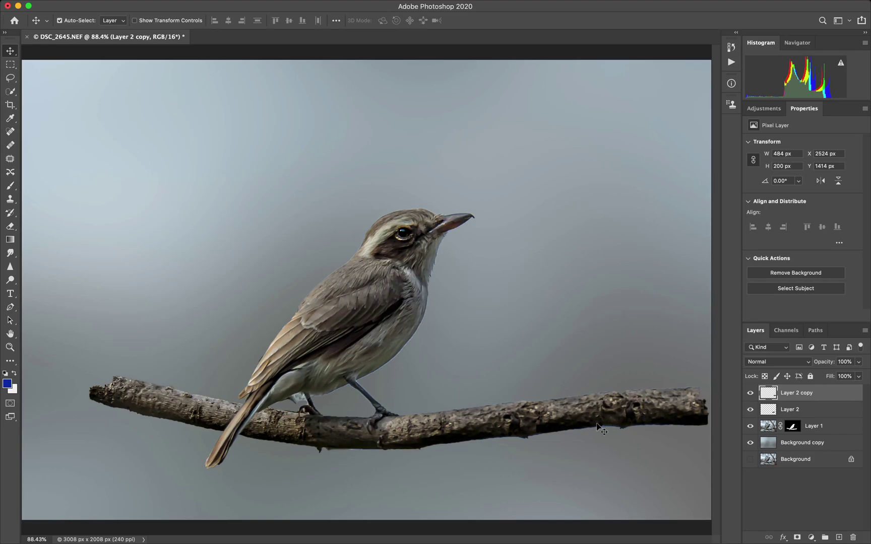
# Crop the image at its Original Ratio to 2456 x 1640 px, cutting off both perch ends, and fit it to the screen
pyautogui.click(767, 426)
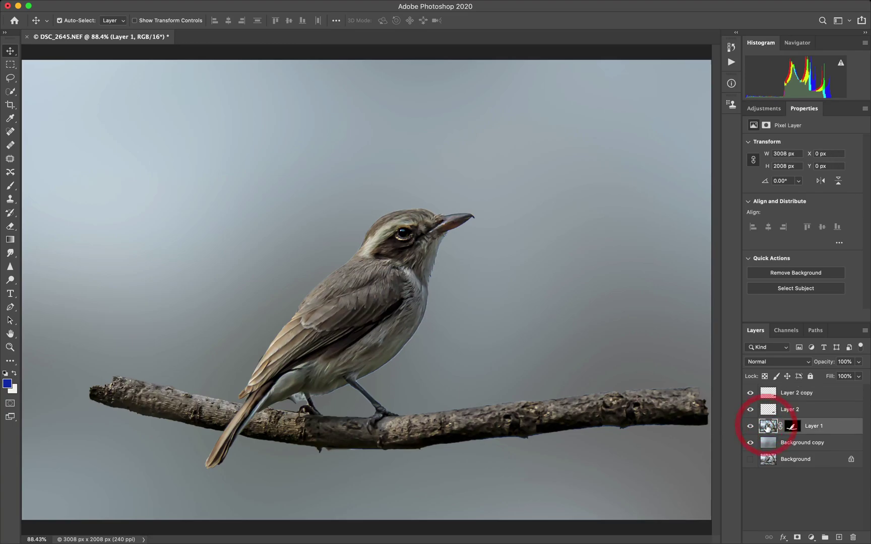
pyautogui.press('c')
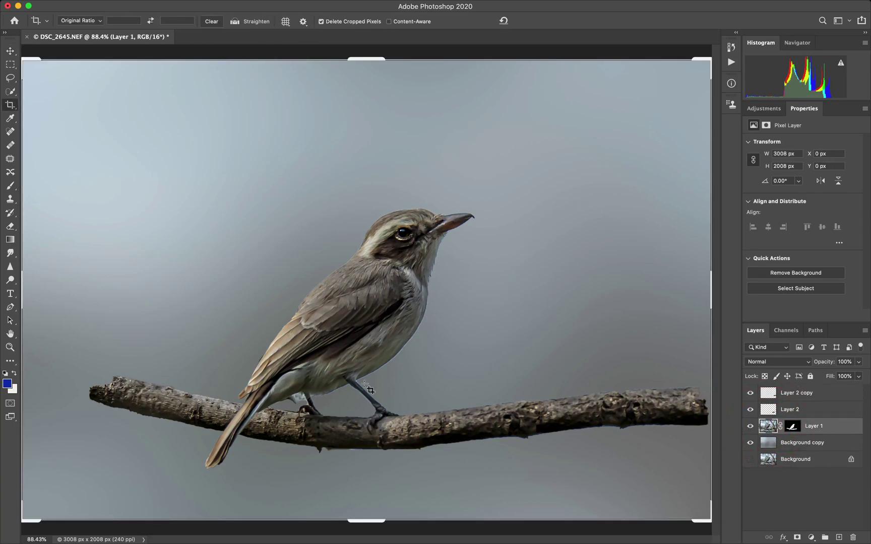
pyautogui.moveTo(22, 60); pyautogui.dragTo(70, 91)
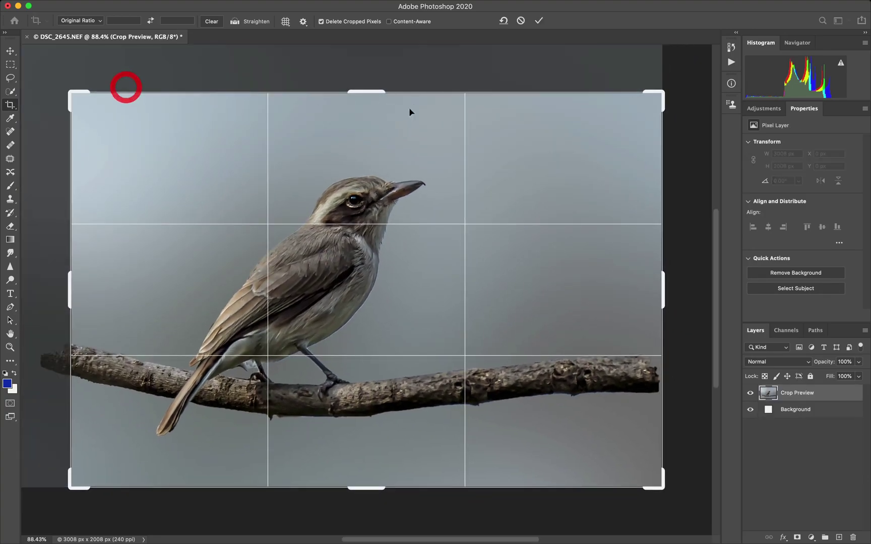
pyautogui.moveTo(662, 94); pyautogui.dragTo(650, 101)
pyautogui.moveTo(610, 138); pyautogui.dragTo(494, 291)
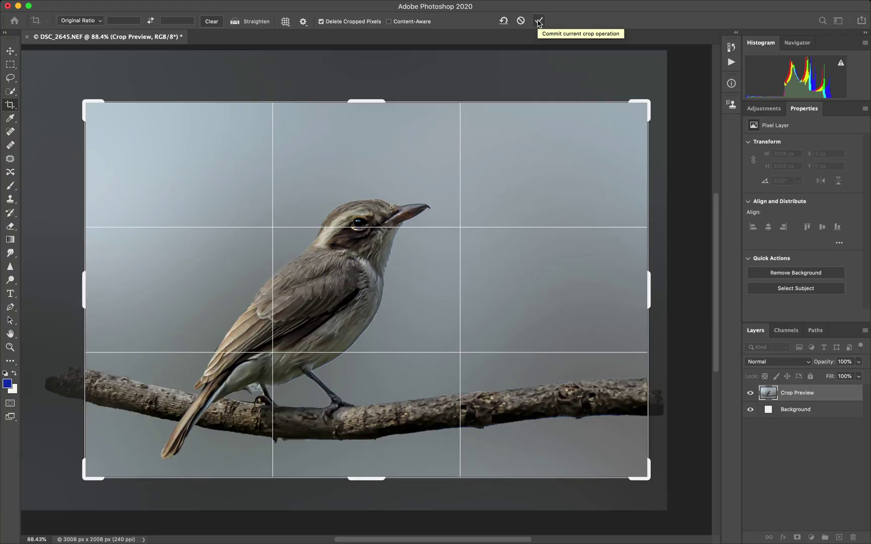
pyautogui.click(538, 21)
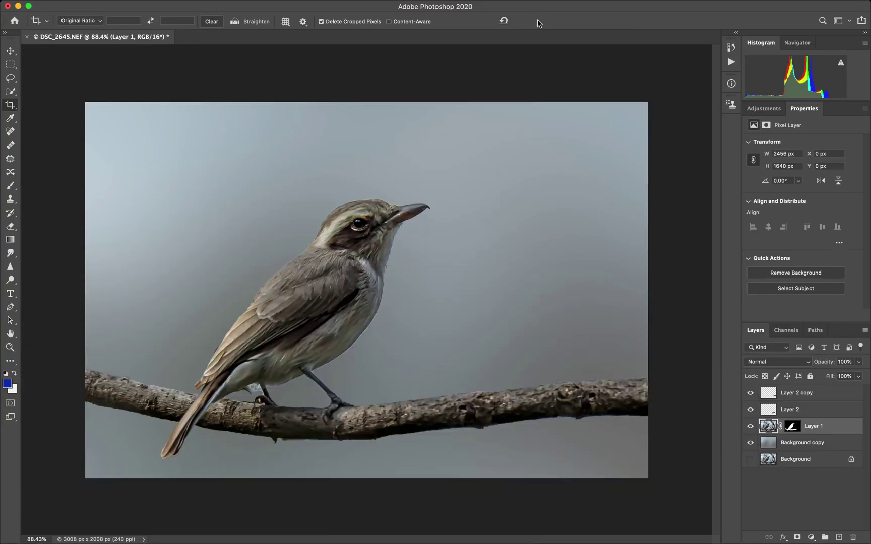
pyautogui.press('super+0')
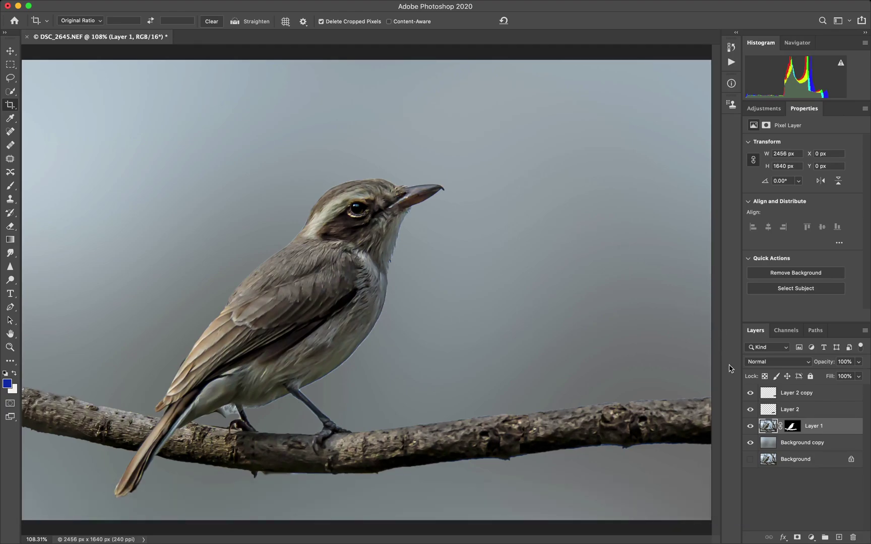
# Group Layer 1, Layer 2 and Layer 2 copy together
pyautogui.press('shift')
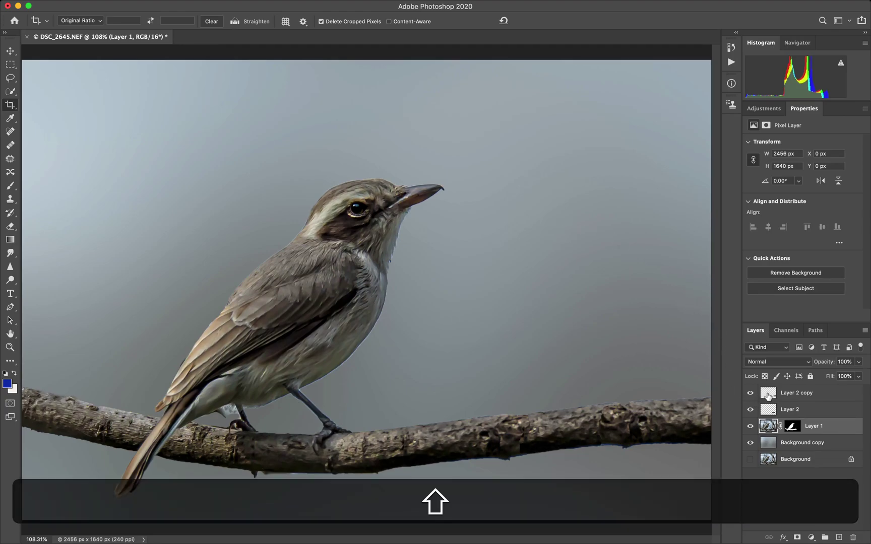
pyautogui.keyDown('shift'); pyautogui.click(768, 396); pyautogui.keyUp('shift')
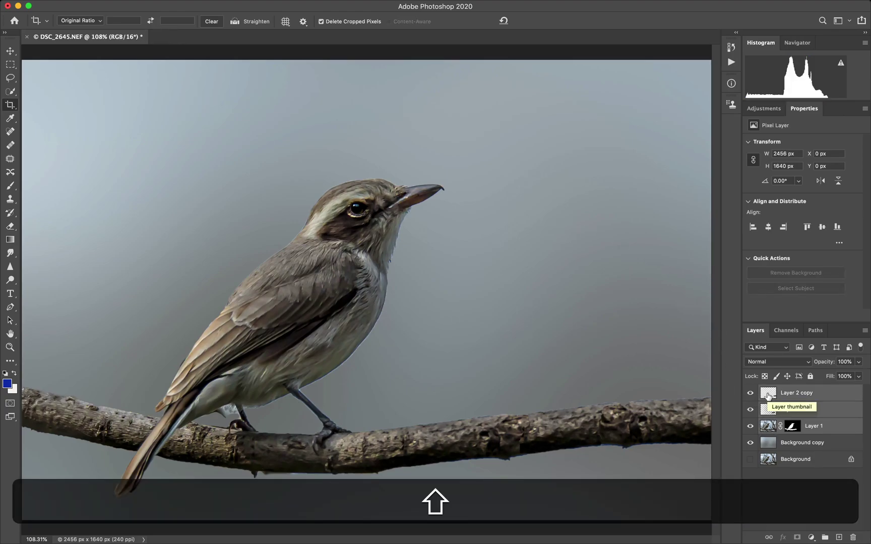
pyautogui.press('super+g')
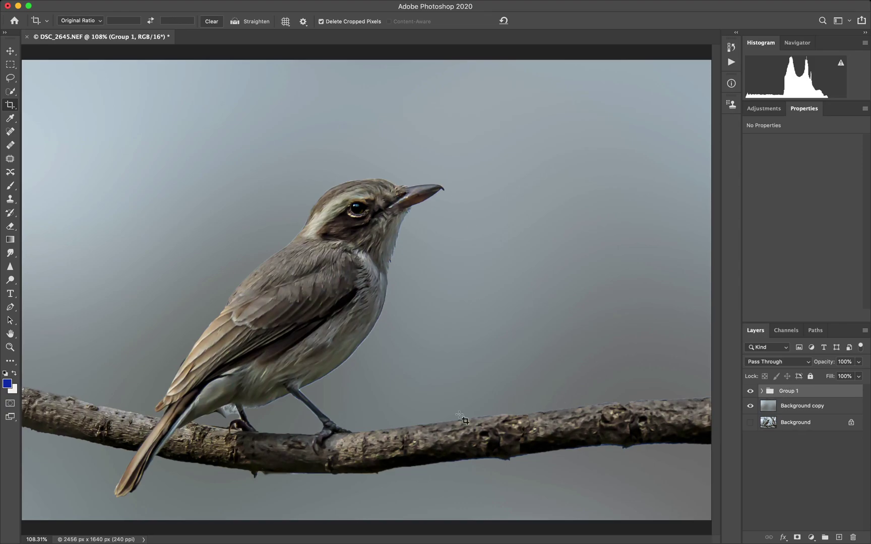
# Add a Hue/Saturation adjustment clipped to Background copy with Hue -73, Saturation +35 and Lightness -26
pyautogui.click(766, 405)
pyautogui.click(773, 109)
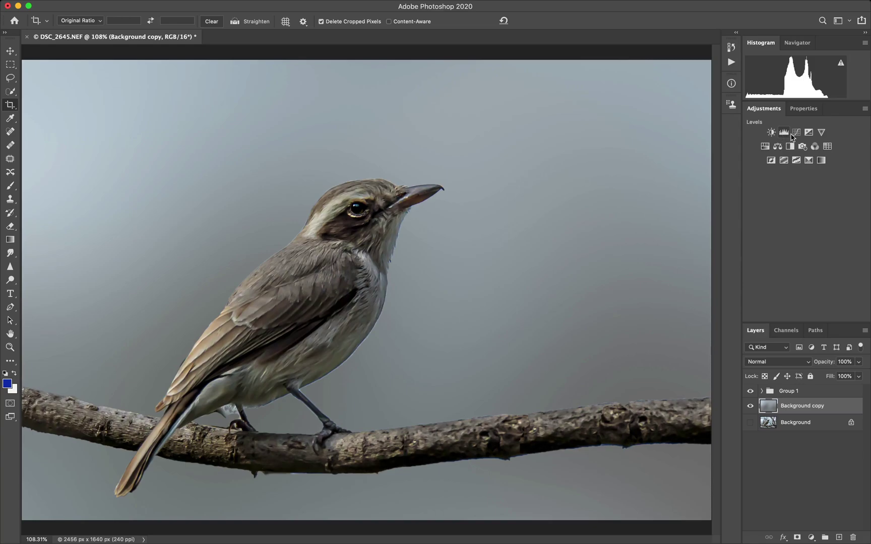
pyautogui.click(765, 147)
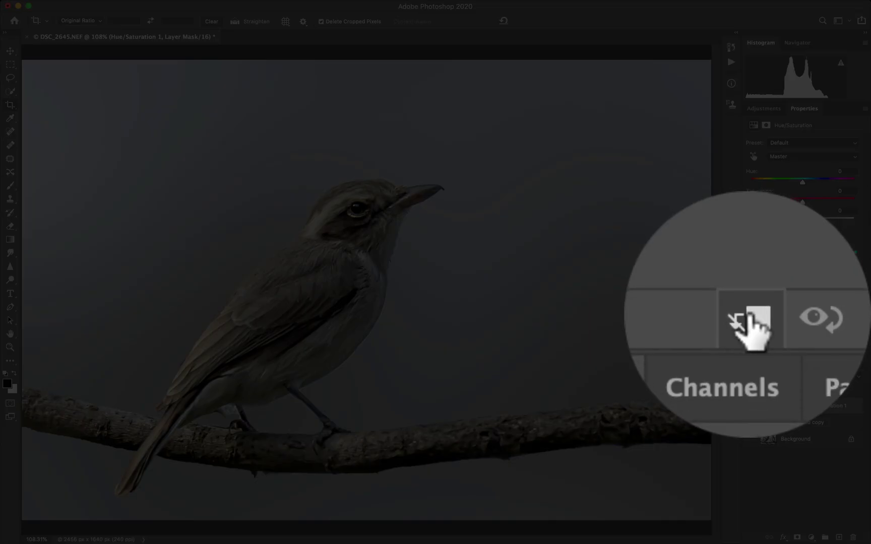
pyautogui.click(751, 328)
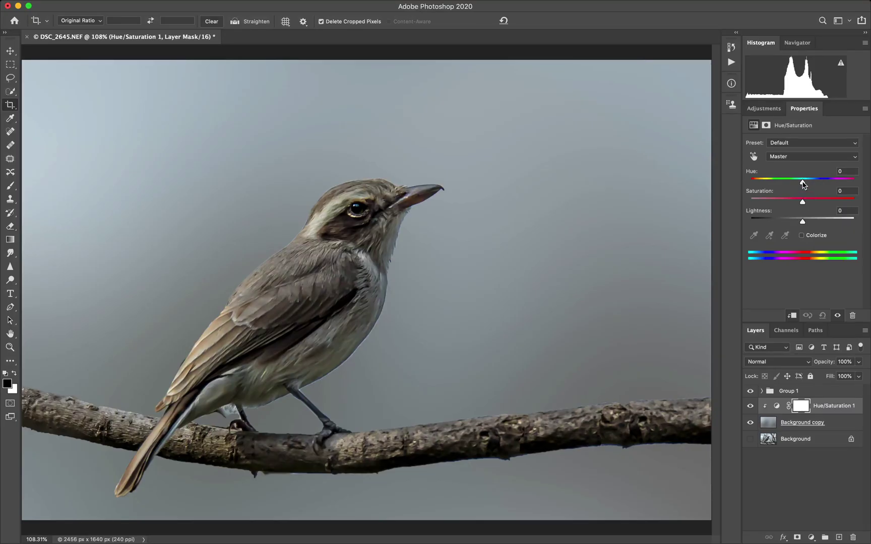
pyautogui.moveTo(802, 185); pyautogui.dragTo(774, 185)
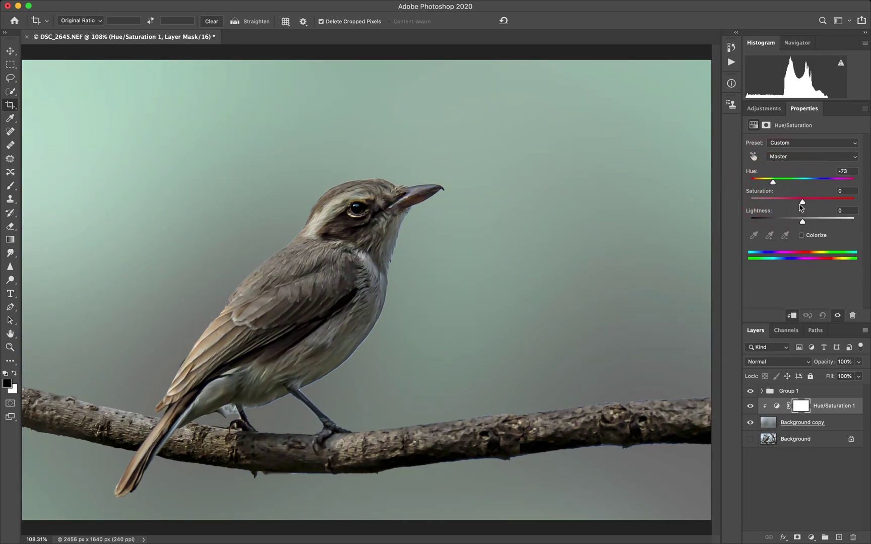
pyautogui.moveTo(802, 202); pyautogui.dragTo(788, 222)
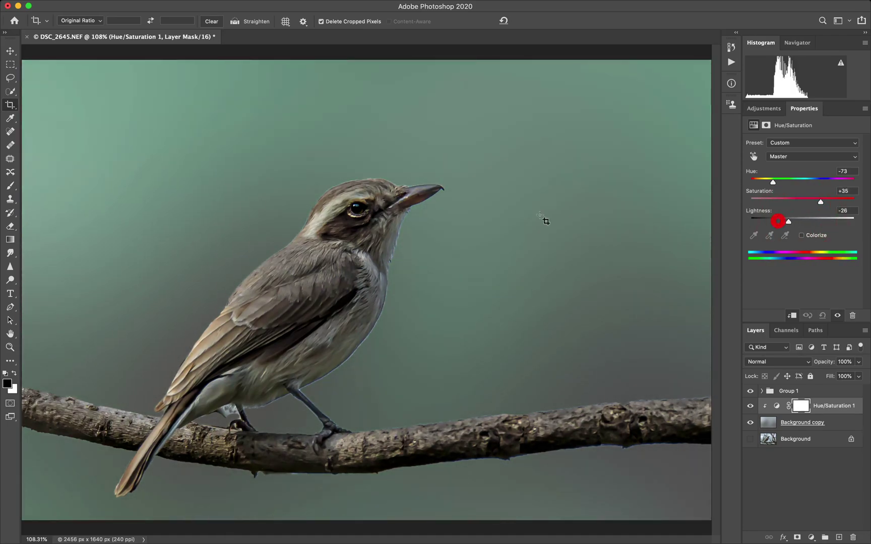
# Open Layer 1's mask from Group 1 in Select and Mask, and set the edge detection radius to 10 px with Smart Radius off
pyautogui.click(761, 391)
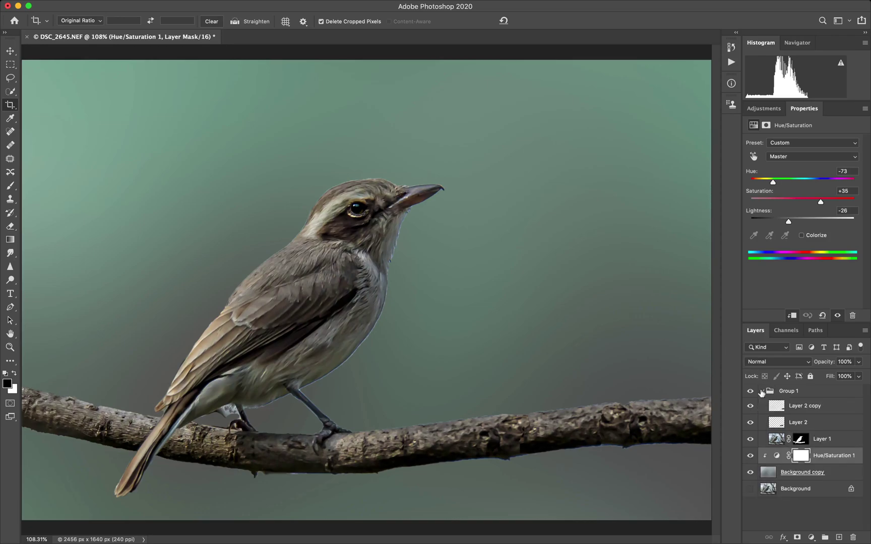
pyautogui.click(801, 440)
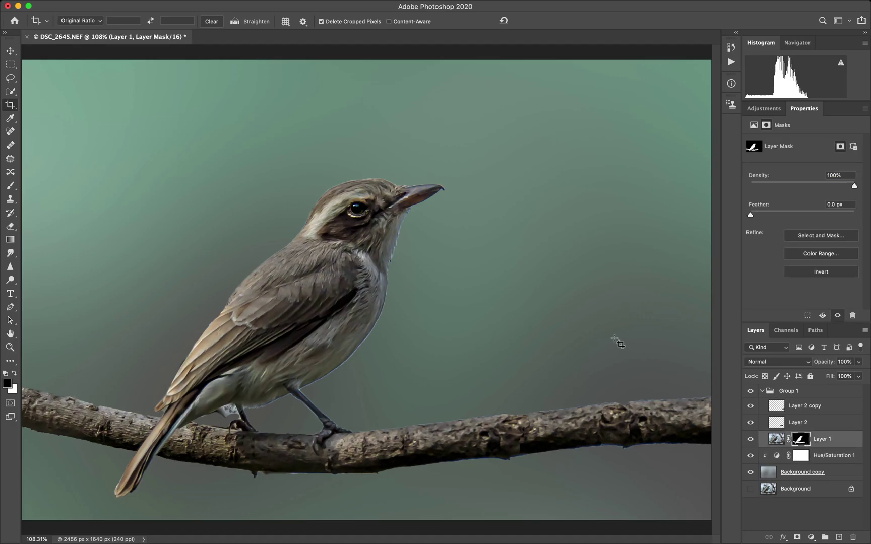
pyautogui.click(826, 239)
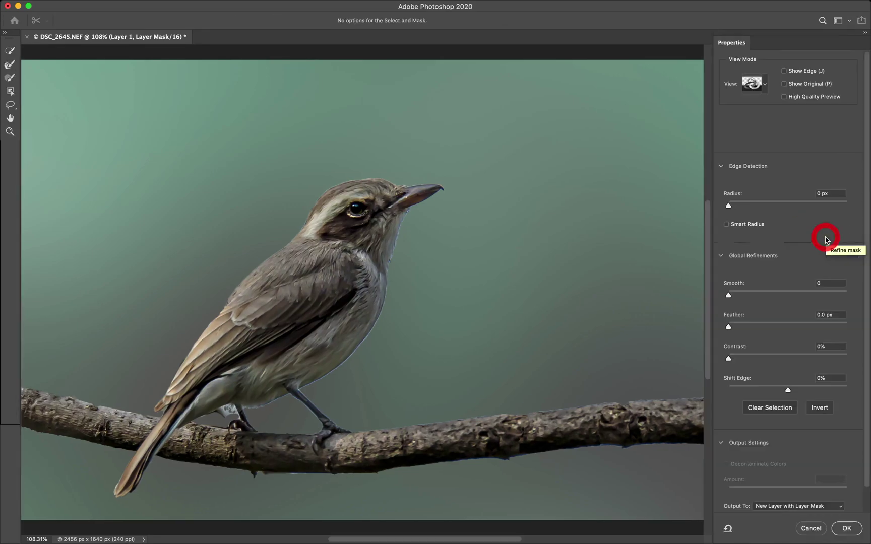
pyautogui.moveTo(728, 205); pyautogui.dragTo(777, 207)
pyautogui.click(743, 225)
pyautogui.click(742, 224)
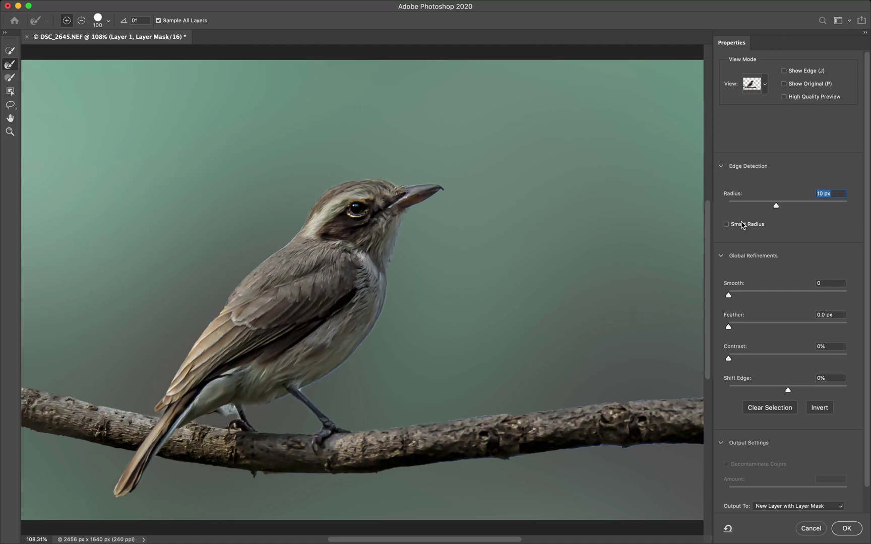
pyautogui.click(742, 224)
pyautogui.moveTo(777, 209)
pyautogui.mouseDown()
pyautogui.moveTo(794, 209)
pyautogui.moveTo(776, 209)
pyautogui.mouseUp()
# Refine the mask with Smooth 3, Feather 2.6 px, Contrast 37% and Shift Edge -21%, and output it to a new layer with layer mask
pyautogui.click(732, 296)
pyautogui.moveTo(728, 328); pyautogui.dragTo(746, 330)
pyautogui.click(745, 328)
pyautogui.moveTo(728, 358); pyautogui.dragTo(772, 360)
pyautogui.click(772, 359)
pyautogui.moveTo(788, 390); pyautogui.dragTo(776, 392)
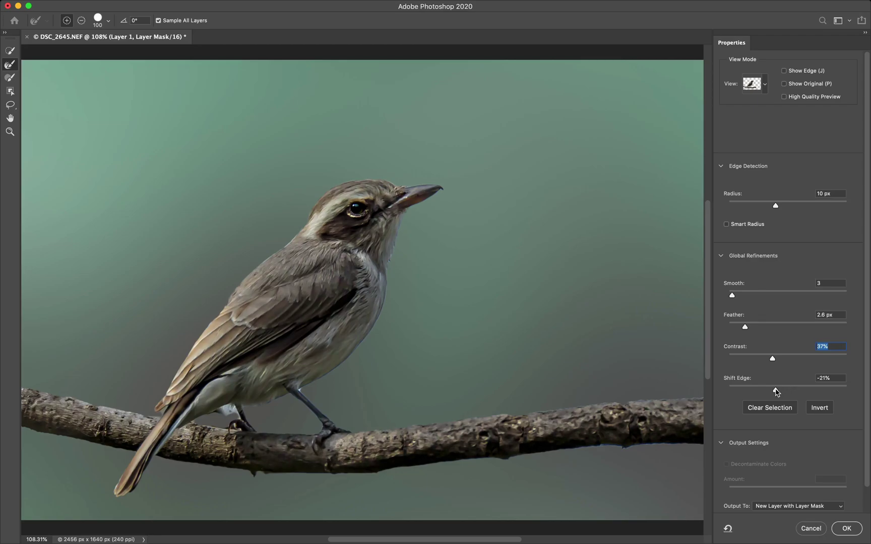
pyautogui.click(776, 390)
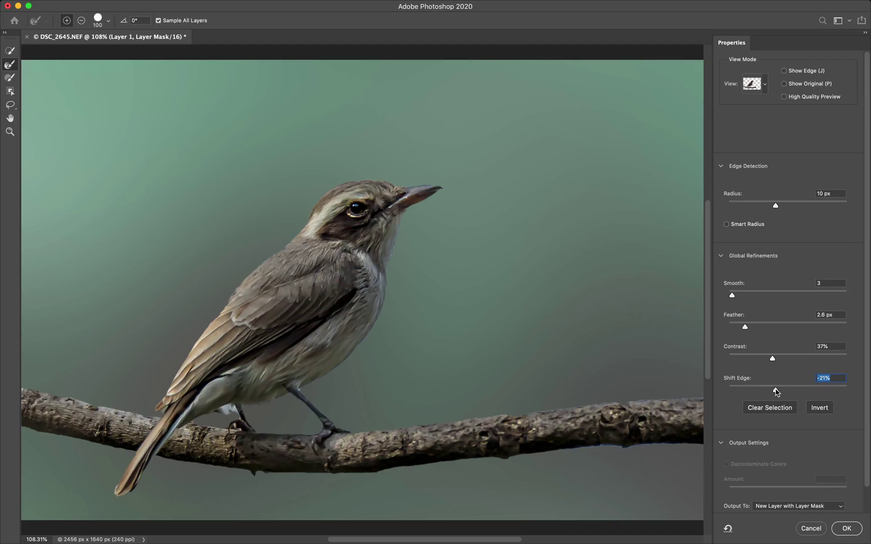
pyautogui.press('[')
pyautogui.press('[')
pyautogui.press('[')
pyautogui.click(846, 528)
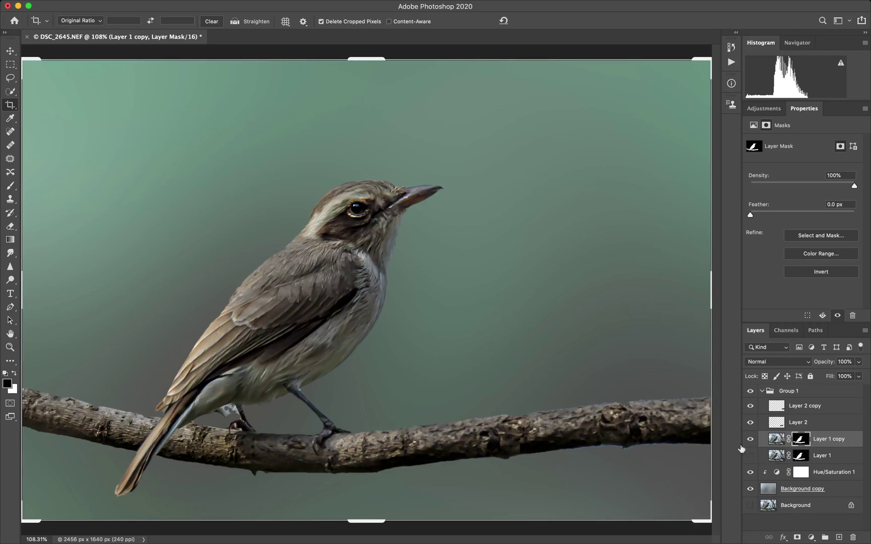
# Paint out the pale background remnants between the belly and rear leg on Layer 1 copy's mask with a 5 px black brush
pyautogui.press('v')
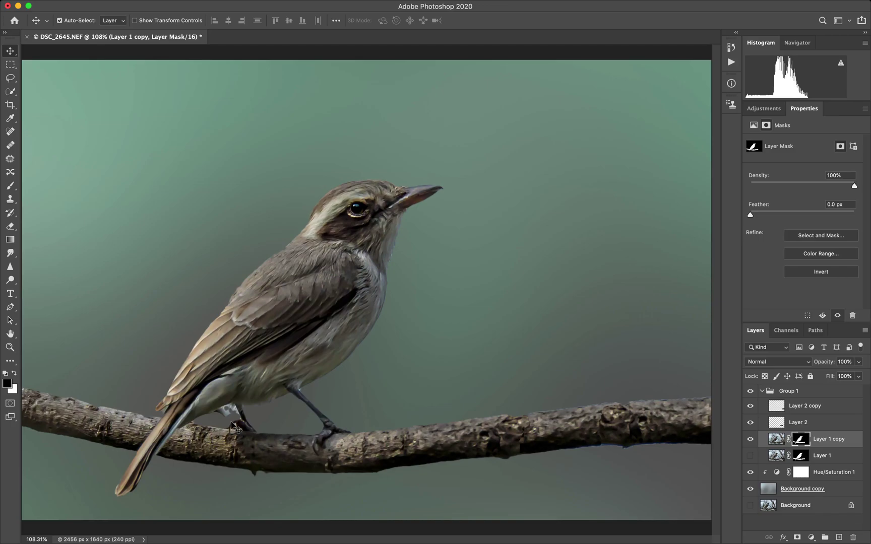
pyautogui.press('z')
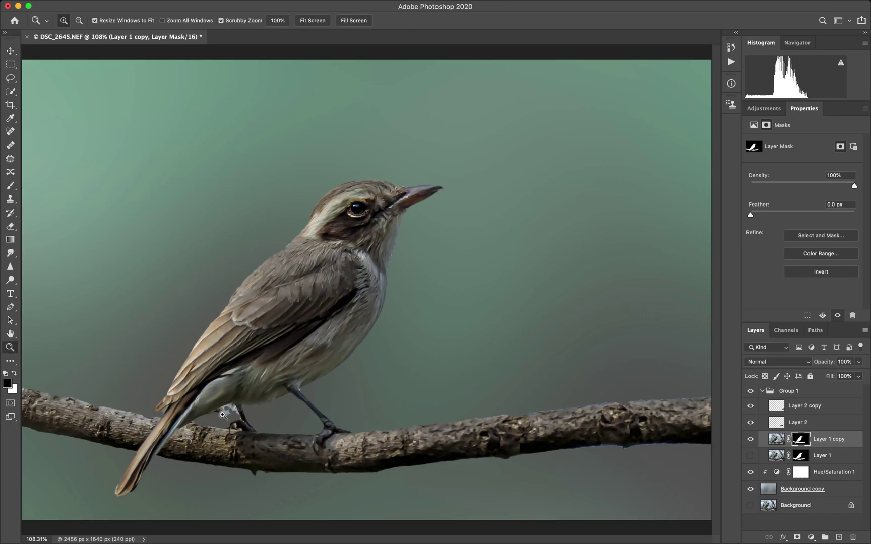
pyautogui.moveTo(222, 414); pyautogui.dragTo(222, 414)
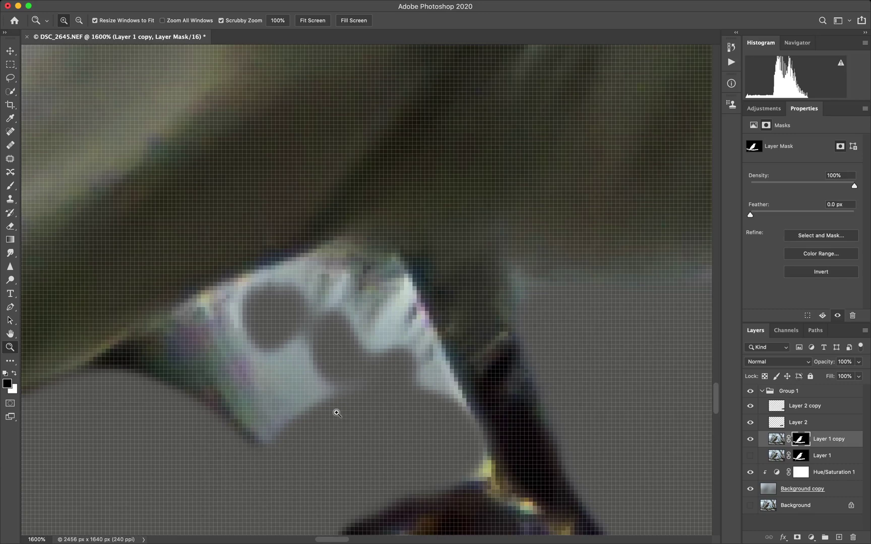
pyautogui.press('b')
pyautogui.press('[')
pyautogui.press('[')
pyautogui.press('[')
pyautogui.press('[')
pyautogui.press('[')
pyautogui.press('[')
pyautogui.press('[')
pyautogui.press('[')
pyautogui.press('[')
pyautogui.press('[')
pyautogui.press('[')
pyautogui.press('[')
pyautogui.press('[')
pyautogui.moveTo(337, 413)
pyautogui.mouseDown()
pyautogui.moveTo(314, 348)
pyautogui.moveTo(302, 334)
pyautogui.moveTo(328, 388)
pyautogui.moveTo(329, 377)
pyautogui.moveTo(283, 338)
pyautogui.moveTo(301, 422)
pyautogui.moveTo(278, 357)
pyautogui.moveTo(297, 408)
pyautogui.moveTo(304, 384)
pyautogui.moveTo(270, 362)
pyautogui.moveTo(247, 308)
pyautogui.mouseUp()
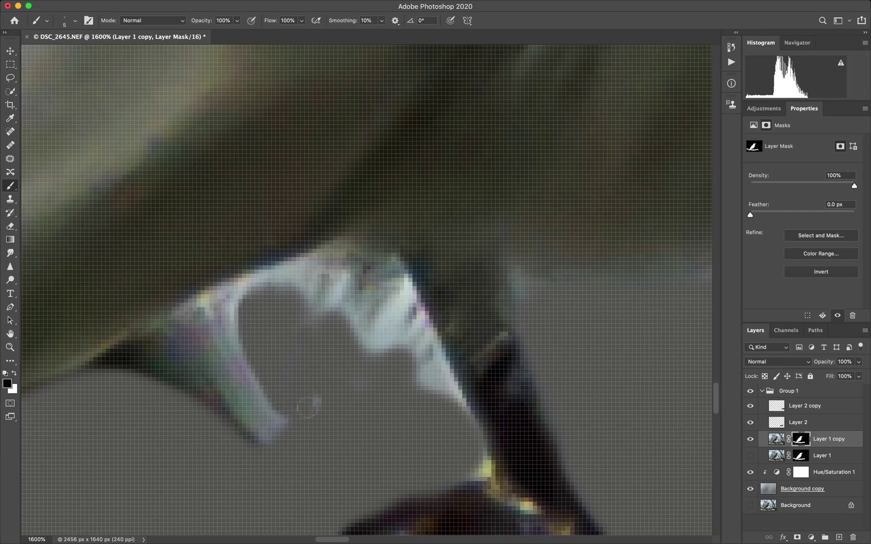
pyautogui.moveTo(456, 405)
pyautogui.mouseDown()
pyautogui.moveTo(443, 382)
pyautogui.moveTo(436, 376)
pyautogui.moveTo(425, 385)
pyautogui.moveTo(406, 358)
pyautogui.moveTo(414, 339)
pyautogui.moveTo(393, 359)
pyautogui.moveTo(401, 335)
pyautogui.moveTo(395, 315)
pyautogui.moveTo(413, 295)
pyautogui.moveTo(365, 352)
pyautogui.moveTo(400, 391)
pyautogui.moveTo(433, 400)
pyautogui.moveTo(353, 377)
pyautogui.moveTo(369, 372)
pyautogui.moveTo(399, 383)
pyautogui.moveTo(360, 339)
pyautogui.moveTo(299, 315)
pyautogui.moveTo(298, 283)
pyautogui.moveTo(246, 307)
pyautogui.moveTo(237, 330)
pyautogui.mouseUp()
pyautogui.moveTo(412, 348); pyautogui.dragTo(389, 370)
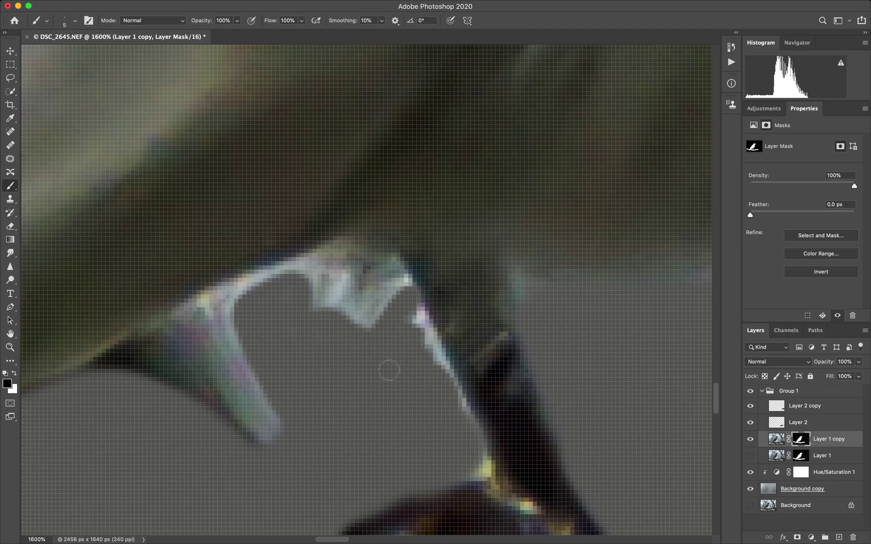
pyautogui.moveTo(461, 431)
pyautogui.mouseDown()
pyautogui.moveTo(471, 449)
pyautogui.moveTo(402, 289)
pyautogui.moveTo(377, 328)
pyautogui.moveTo(362, 331)
pyautogui.moveTo(344, 326)
pyautogui.moveTo(344, 288)
pyautogui.moveTo(336, 309)
pyautogui.moveTo(317, 318)
pyautogui.moveTo(300, 281)
pyautogui.moveTo(240, 304)
pyautogui.moveTo(293, 426)
pyautogui.mouseUp()
pyautogui.scroll(-5, 292, 426)
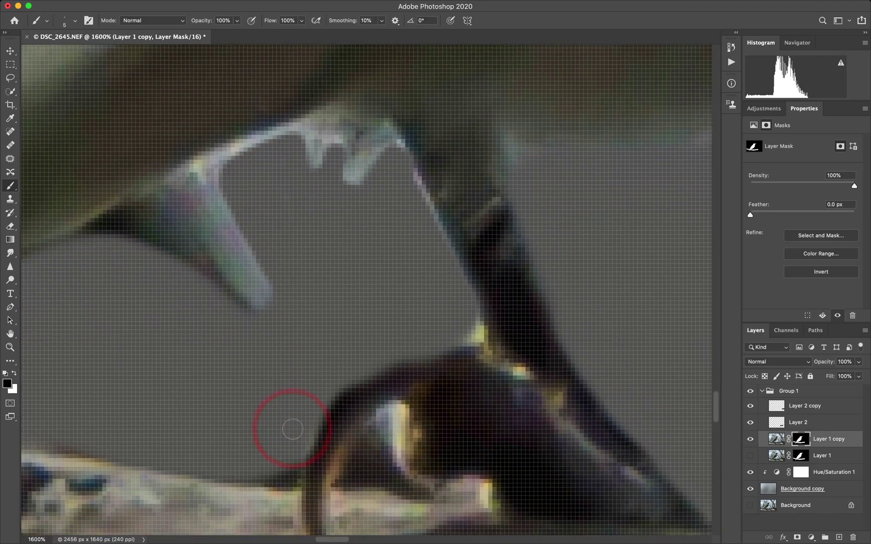
pyautogui.click(320, 261)
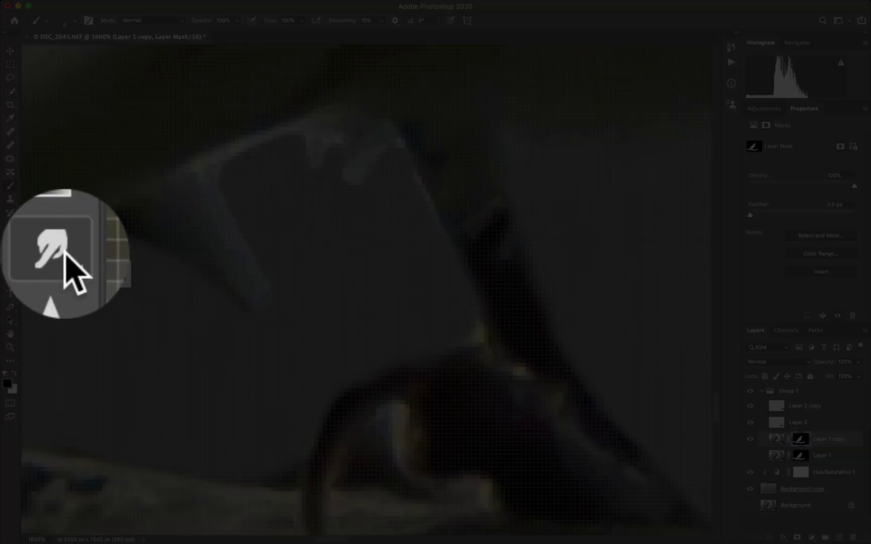
# Smudge the mask edges around the gap under the belly with a 20 px Smudge tool at 50% strength
pyautogui.click(10, 253)
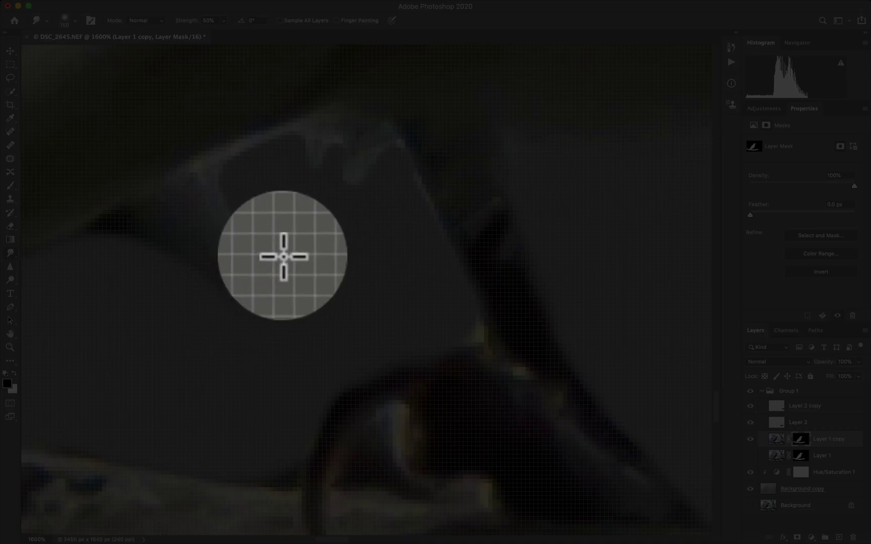
pyautogui.press('[')
pyautogui.press('[')
pyautogui.press('[')
pyautogui.press('[')
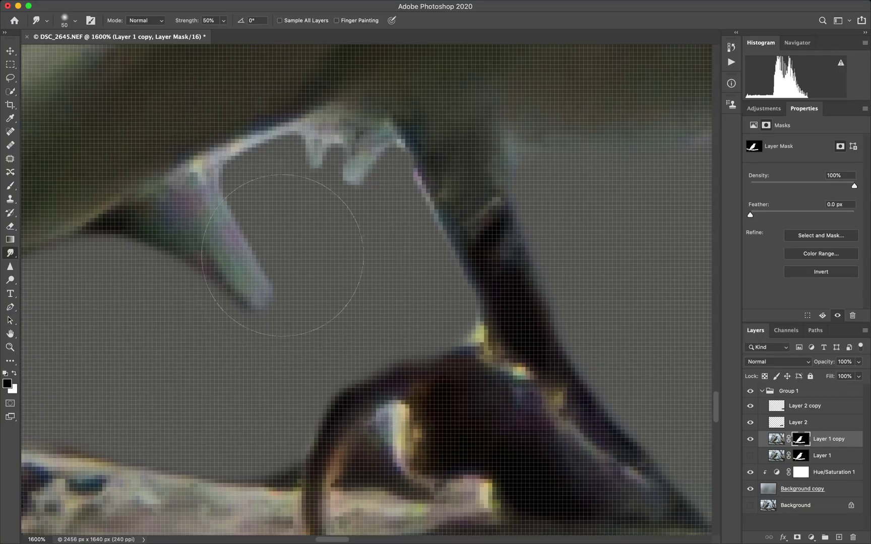
pyautogui.press('[')
pyautogui.moveTo(385, 172)
pyautogui.mouseDown()
pyautogui.moveTo(340, 171)
pyautogui.moveTo(332, 156)
pyautogui.moveTo(275, 154)
pyautogui.moveTo(272, 146)
pyautogui.moveTo(247, 190)
pyautogui.moveTo(227, 179)
pyautogui.moveTo(249, 195)
pyautogui.moveTo(225, 200)
pyautogui.moveTo(261, 212)
pyautogui.moveTo(278, 242)
pyautogui.moveTo(272, 249)
pyautogui.mouseUp()
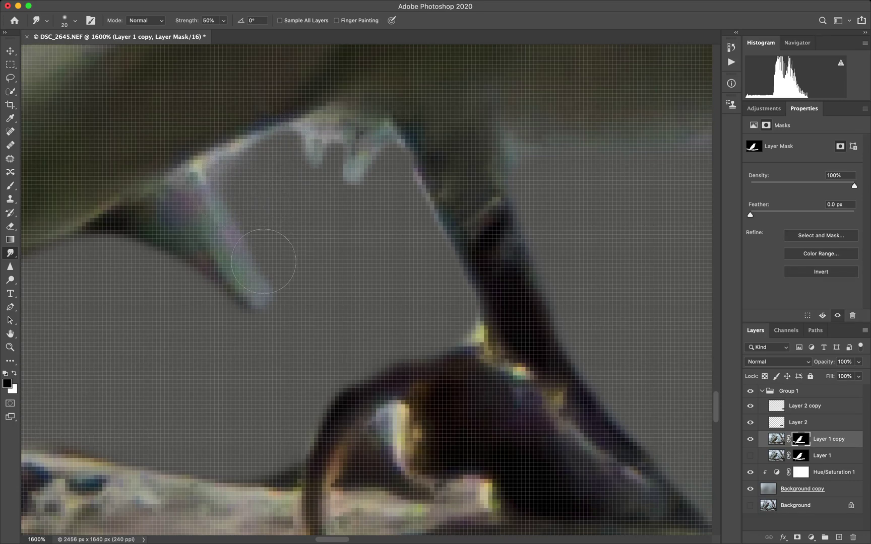
# Examine the mask edge up close along the bird's belly, leg, breast, beak and crown
pyautogui.hscroll(5, 477, 244)
pyautogui.scroll(2, 477, 243)
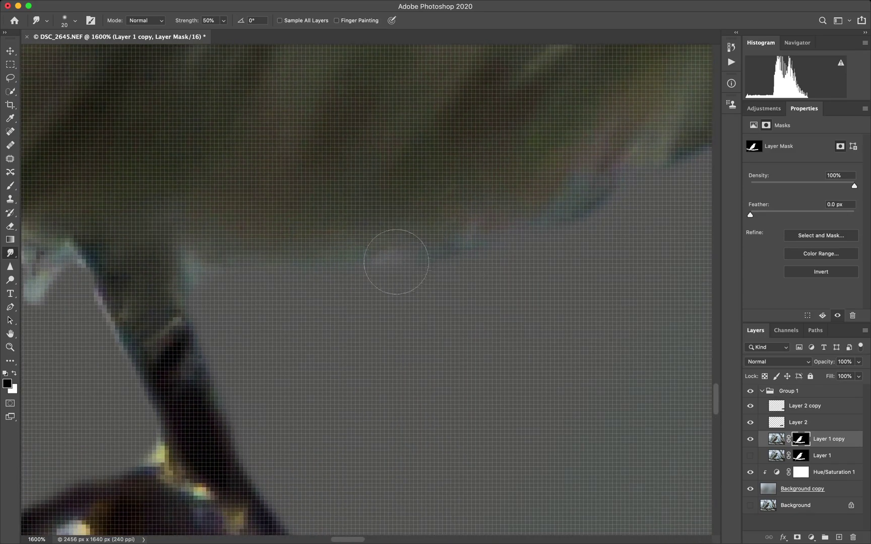
pyautogui.hscroll(4, 480, 325)
pyautogui.scroll(1, 480, 325)
pyautogui.hscroll(5, 480, 325)
pyautogui.scroll(2, 480, 326)
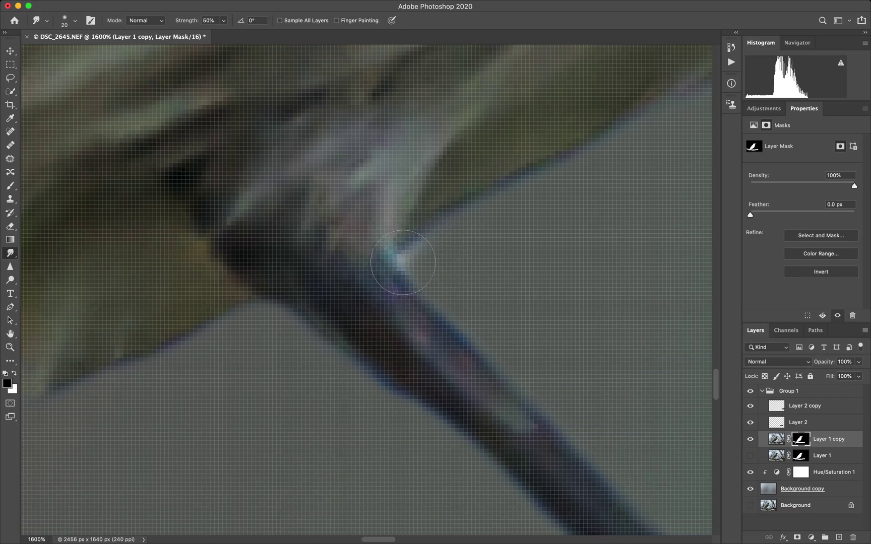
pyautogui.hscroll(2, 568, 252)
pyautogui.scroll(1, 567, 252)
pyautogui.scroll(10, 567, 252)
pyautogui.hscroll(10, 567, 252)
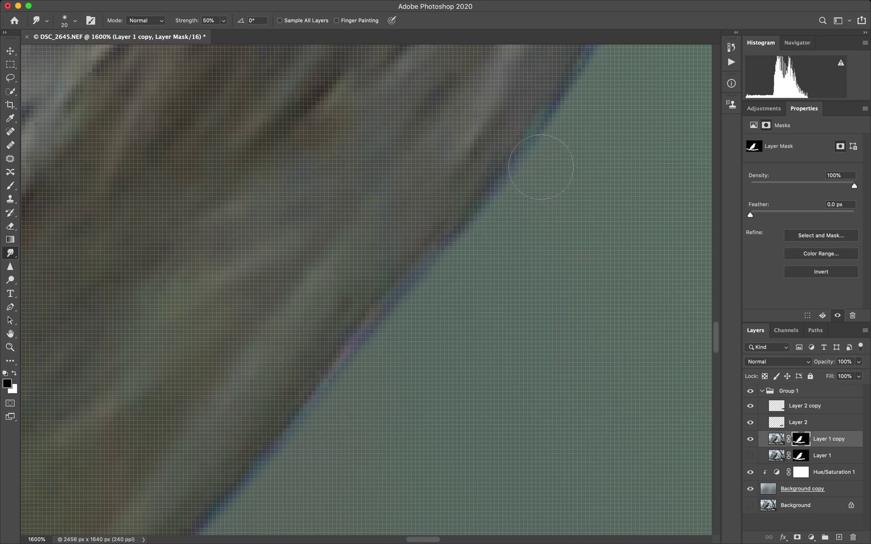
pyautogui.scroll(10, 596, 187)
pyautogui.hscroll(5, 595, 188)
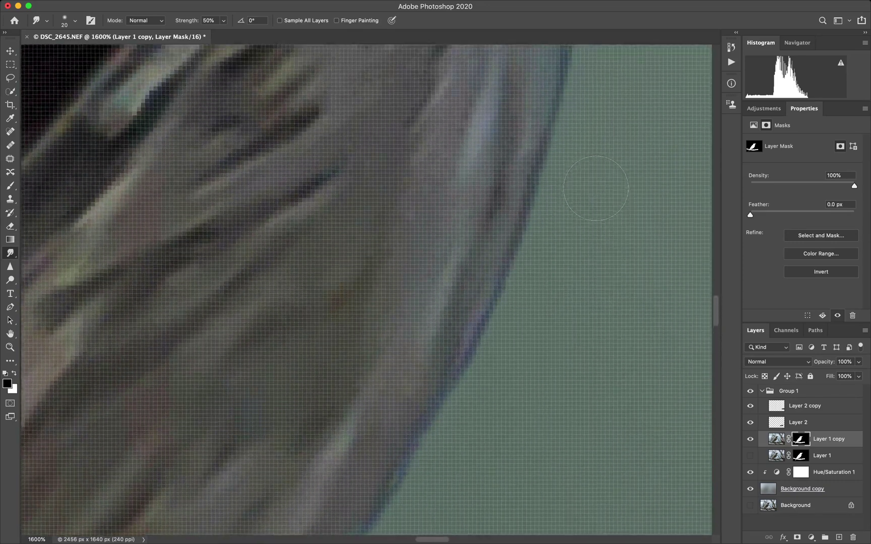
pyautogui.hscroll(5, 595, 187)
pyautogui.scroll(10, 496, 275)
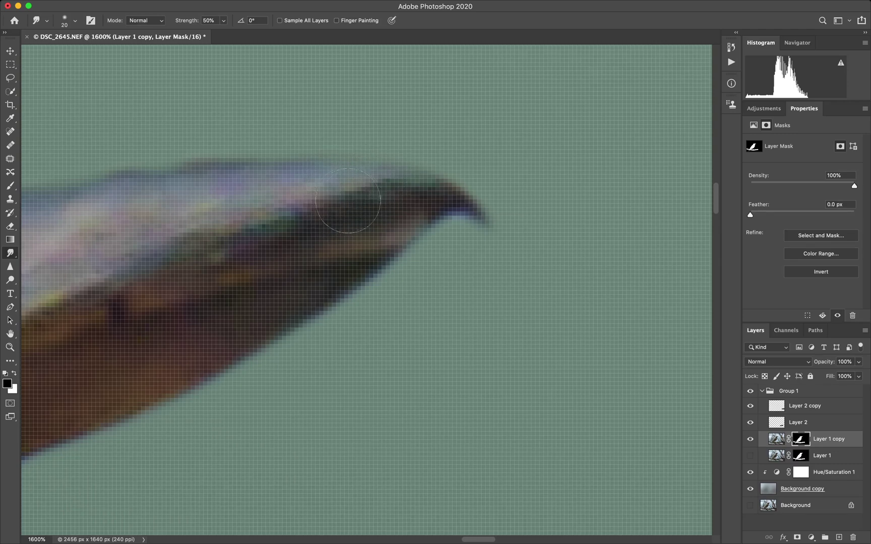
pyautogui.hscroll(-10, 299, 245)
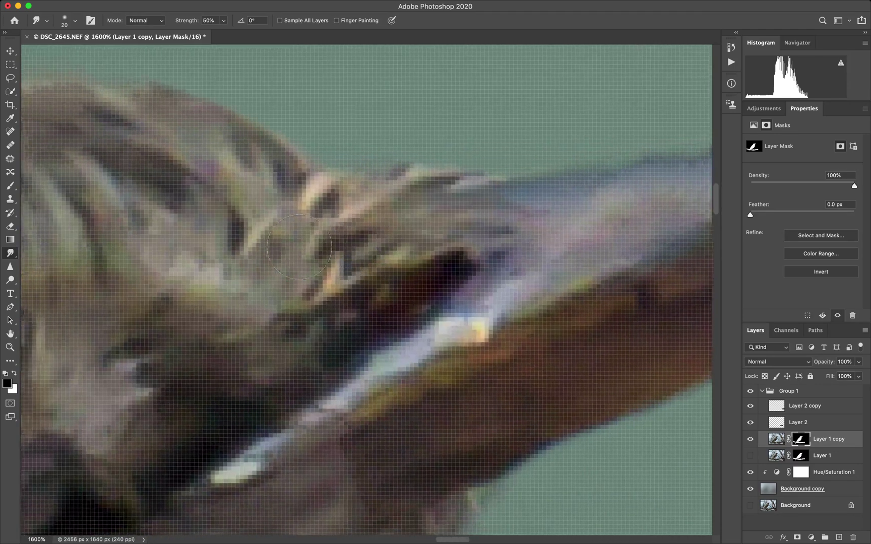
pyautogui.hscroll(-15, 299, 246)
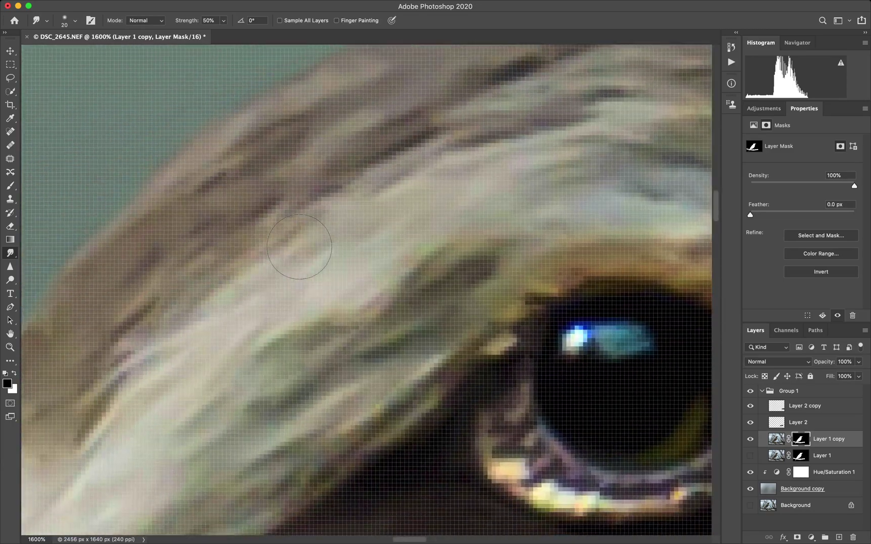
# Smudge away the pale fringe on the mask edge along the bird's nape
pyautogui.scroll(-8, 304, 247)
pyautogui.hscroll(-5, 304, 246)
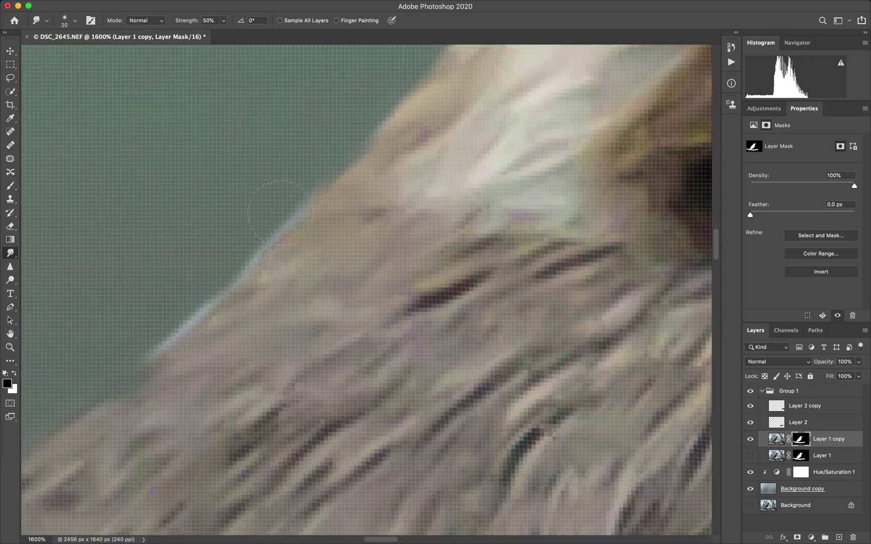
pyautogui.moveTo(232, 275); pyautogui.dragTo(235, 284)
pyautogui.moveTo(176, 320); pyautogui.dragTo(178, 326)
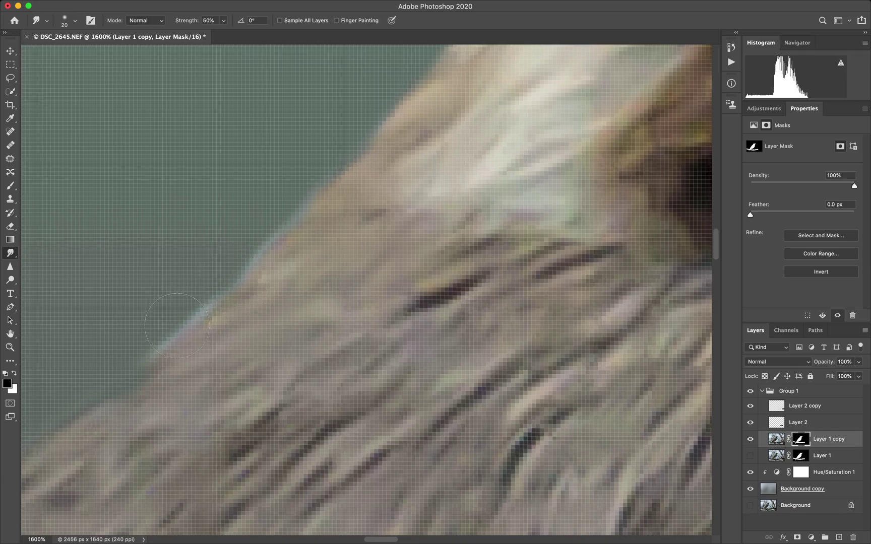
pyautogui.scroll(-5, 162, 346)
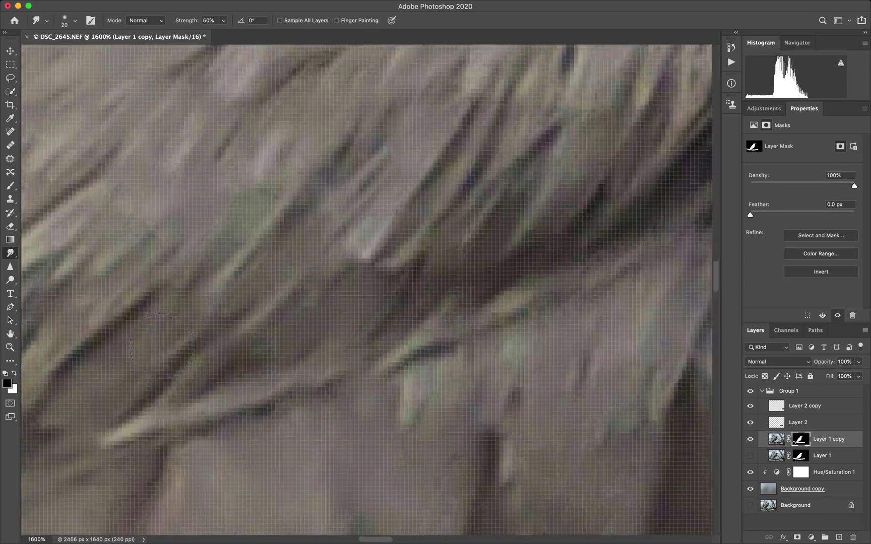
# Mask out the pale spike remaining below the belly beside the rear leg, using a 30 px brush
pyautogui.press('super+0')
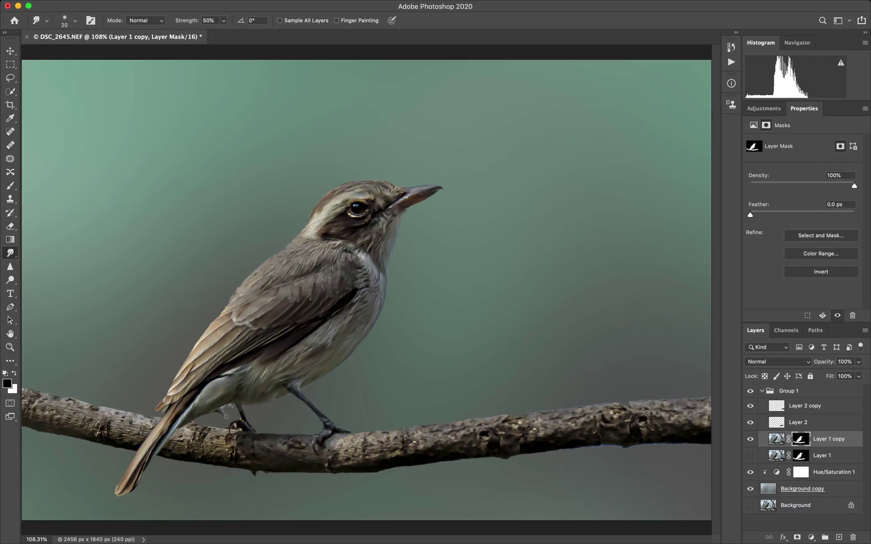
pyautogui.press('b')
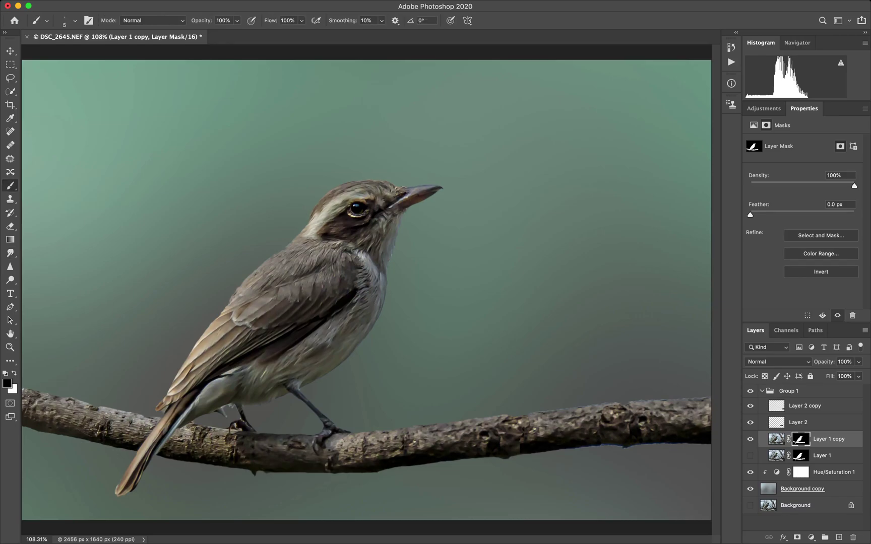
pyautogui.press(']')
pyautogui.click(230, 414)
# Lasso the pale patch between wing tip and tail, and mask it out with an inverted Color Range sample at Fuzziness 40
pyautogui.press('z')
pyautogui.moveTo(166, 404); pyautogui.dragTo(166, 404)
pyautogui.click(166, 404)
pyautogui.press('b')
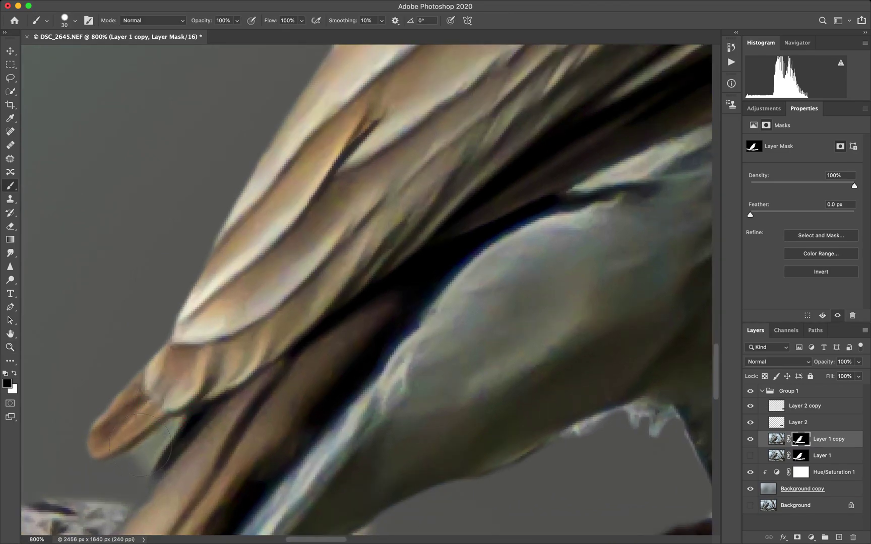
pyautogui.press('l')
pyautogui.moveTo(170, 403)
pyautogui.mouseDown()
pyautogui.moveTo(141, 475)
pyautogui.moveTo(200, 422)
pyautogui.moveTo(168, 400)
pyautogui.mouseUp()
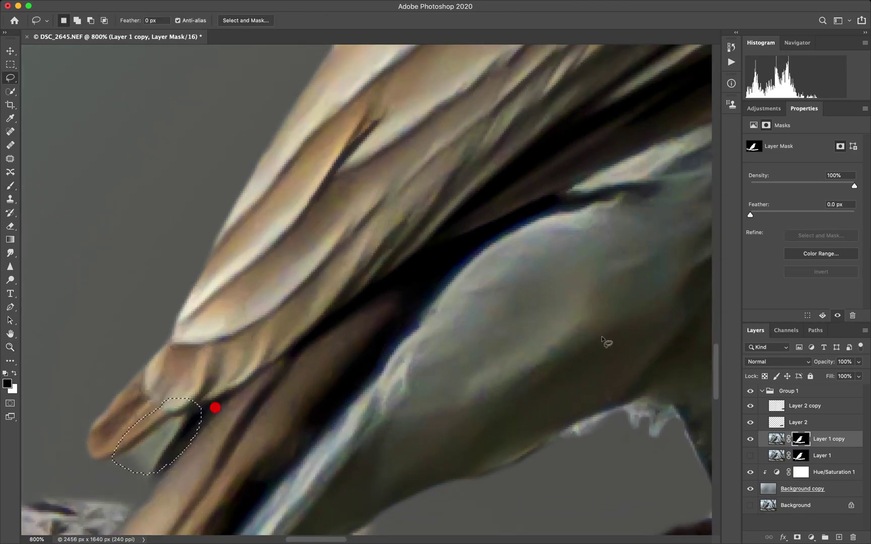
pyautogui.click(812, 254)
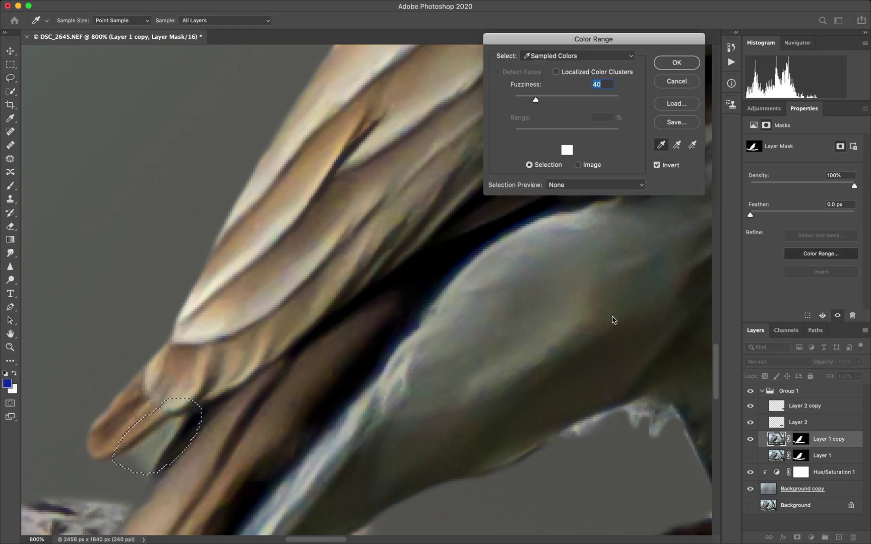
pyautogui.click(163, 430)
pyautogui.press('shift')
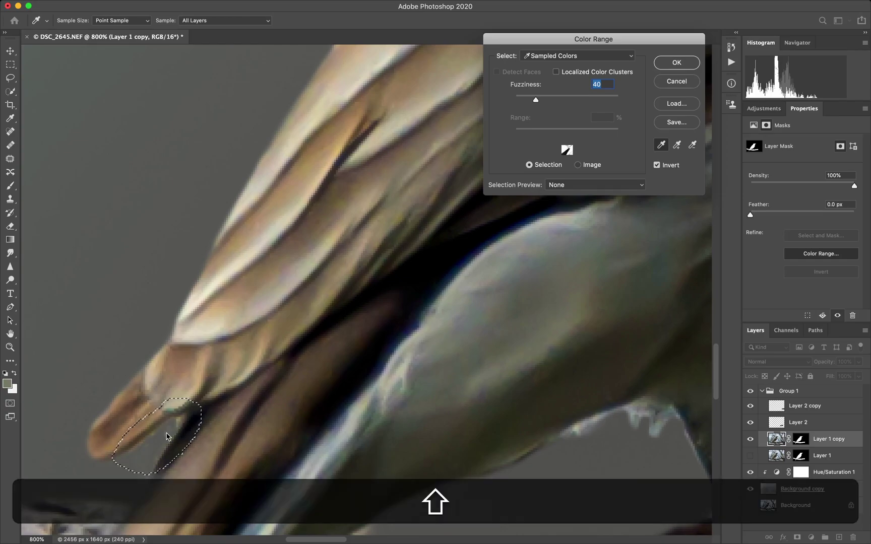
pyautogui.click(676, 62)
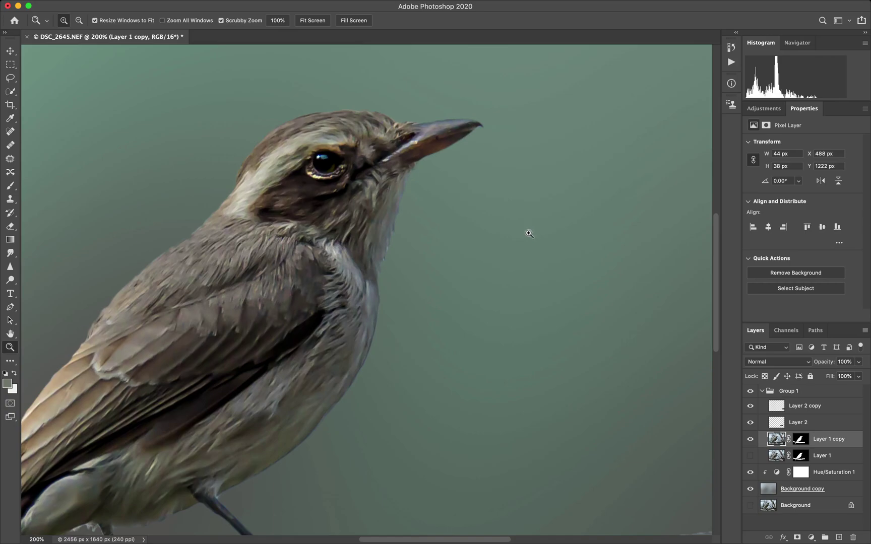
pyautogui.press('super')
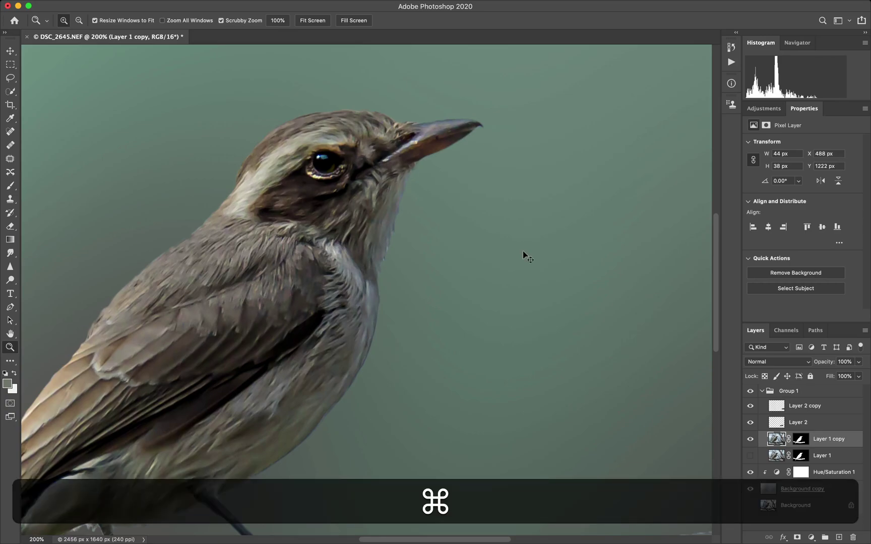
pyautogui.press('super+0')
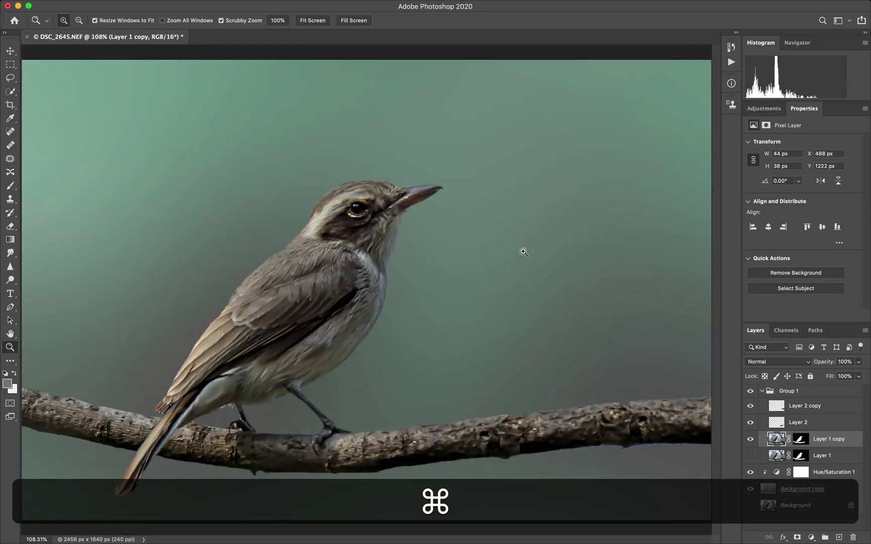
# Switch to Lightroom Classic and show the AllPhotos folder in the Library grid
pyautogui.press('super')
pyautogui.press('super+Tab')
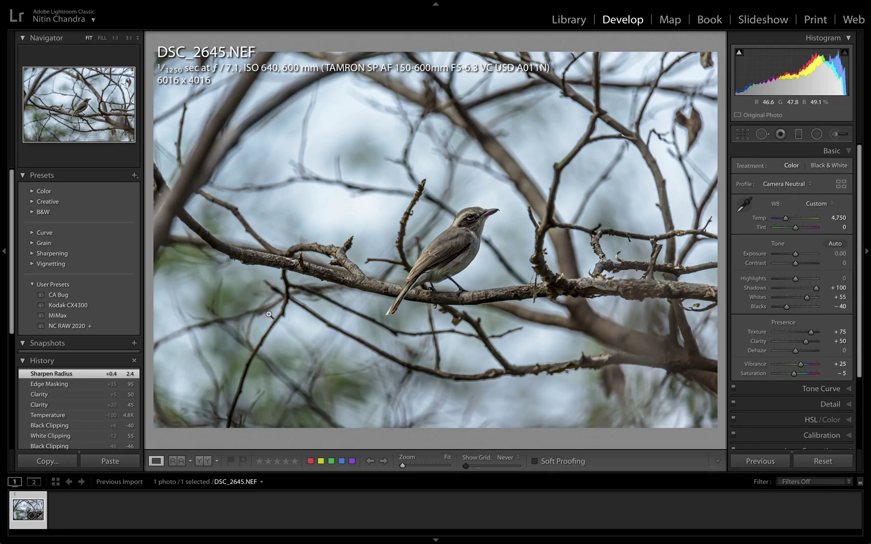
pyautogui.press('g')
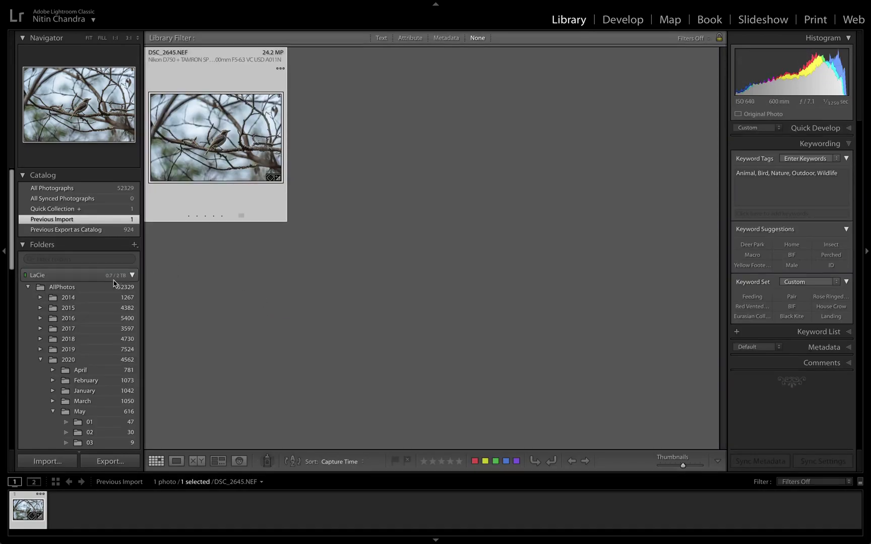
pyautogui.click(98, 287)
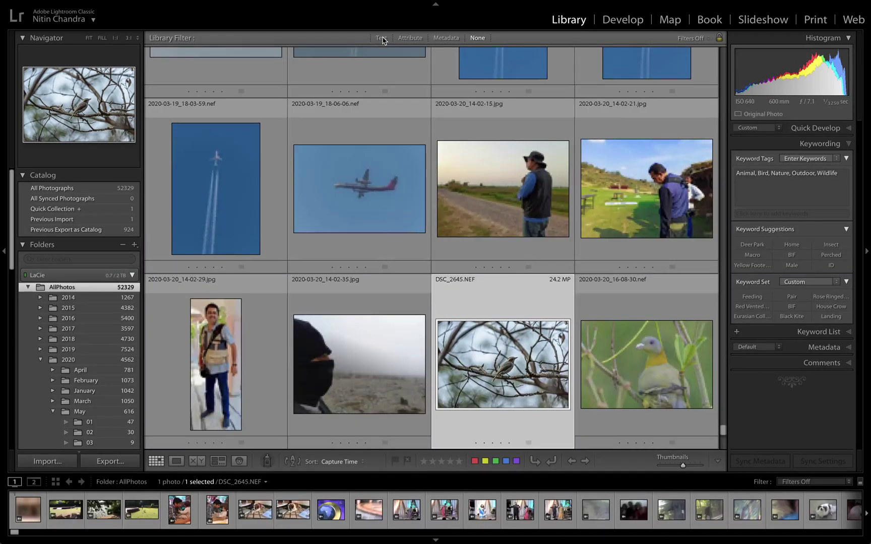
# Filter the AllPhotos library by the text "background" in any searchable field
pyautogui.click(382, 38)
pyautogui.click(599, 52)
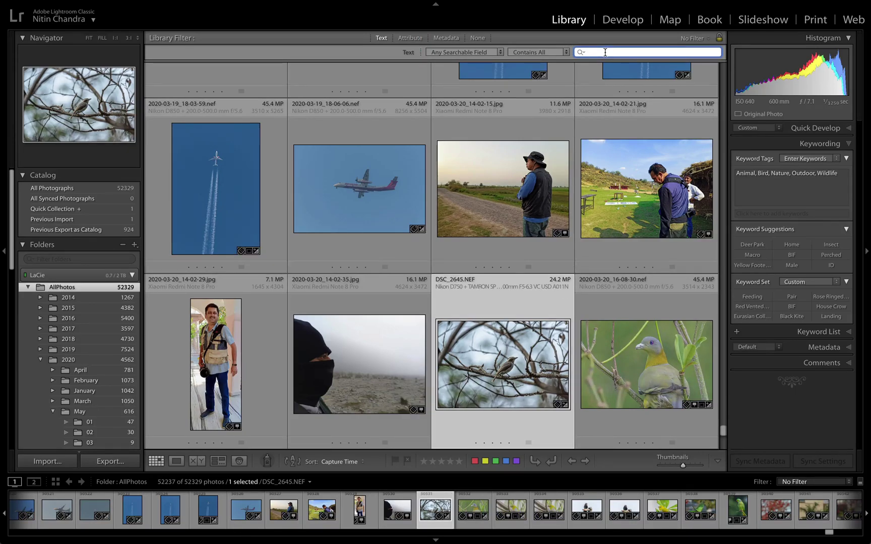
pyautogui.write('background')
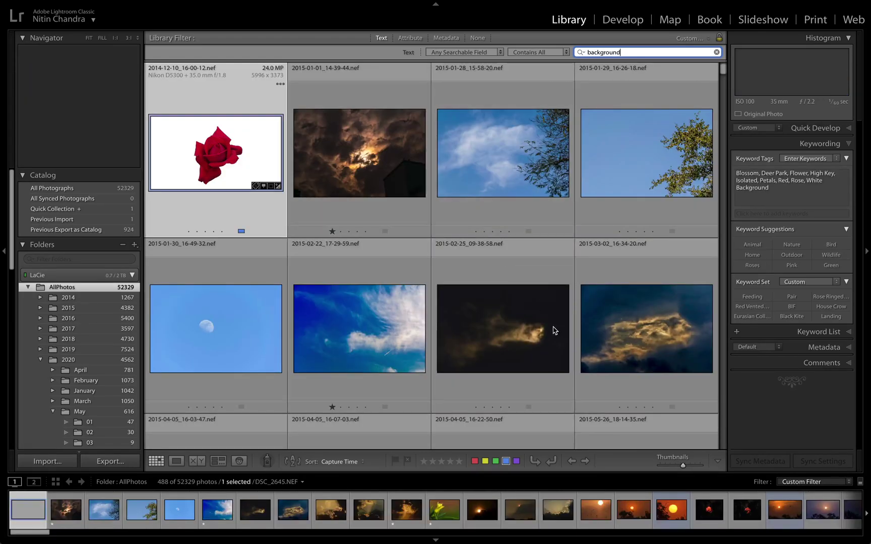
# Browse the filtered photos for a soft backdrop, select 2016-03-17_15-49-02.nef and open it in Photoshop
pyautogui.scroll(-15, 553, 330)
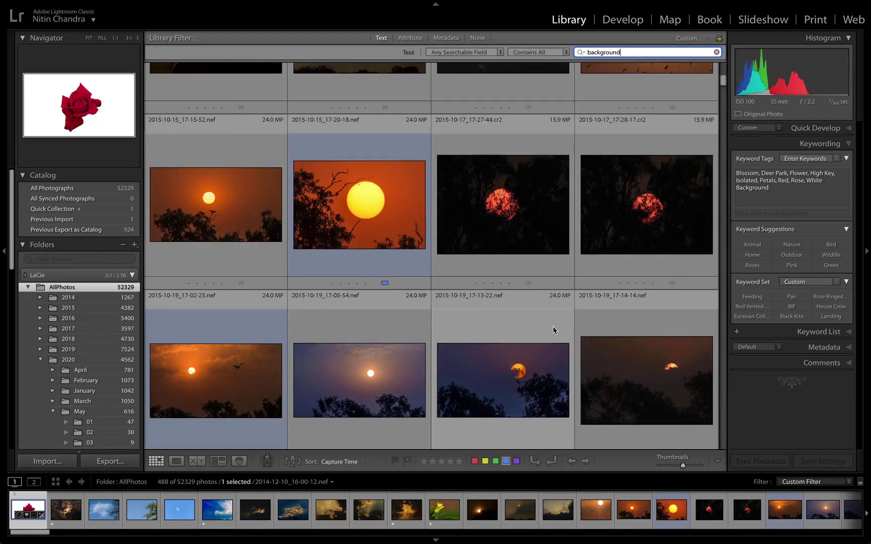
pyautogui.scroll(-10, 553, 330)
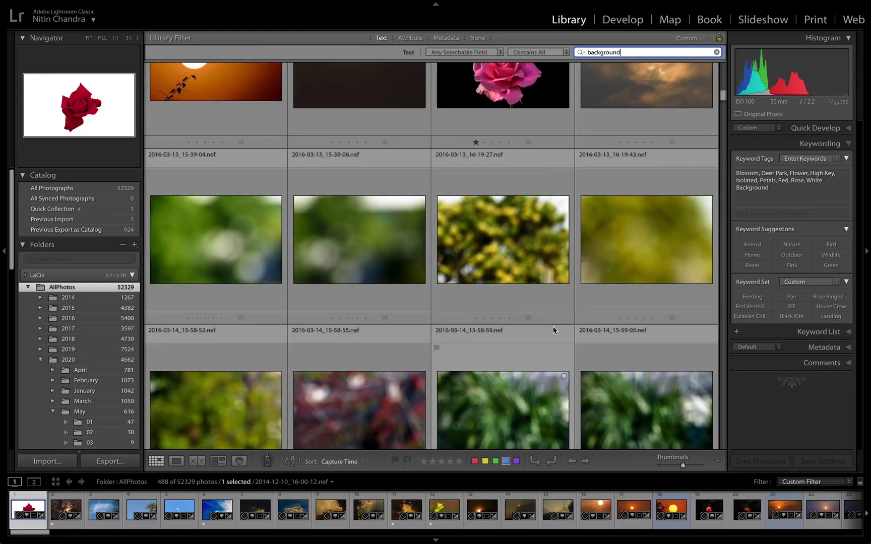
pyautogui.scroll(-3, 553, 330)
pyautogui.scroll(4, 553, 330)
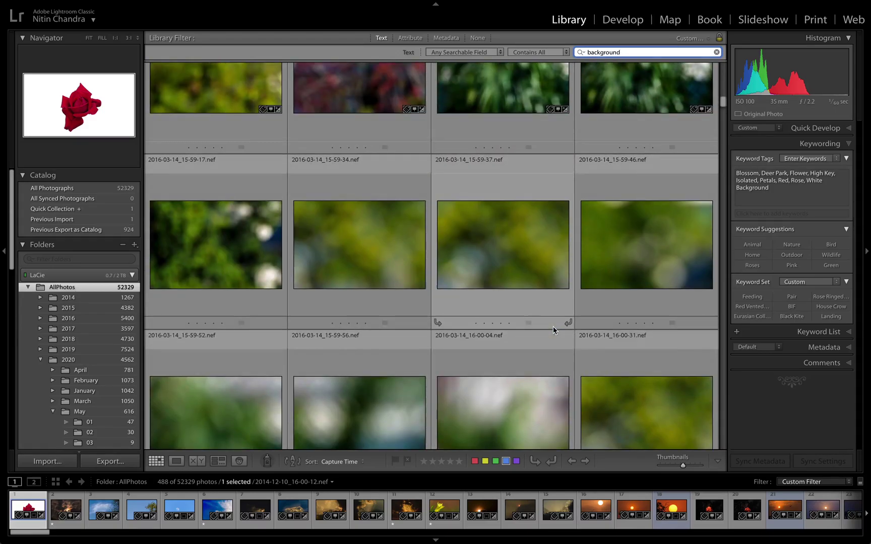
pyautogui.scroll(-3, 553, 330)
pyautogui.scroll(-5, 553, 329)
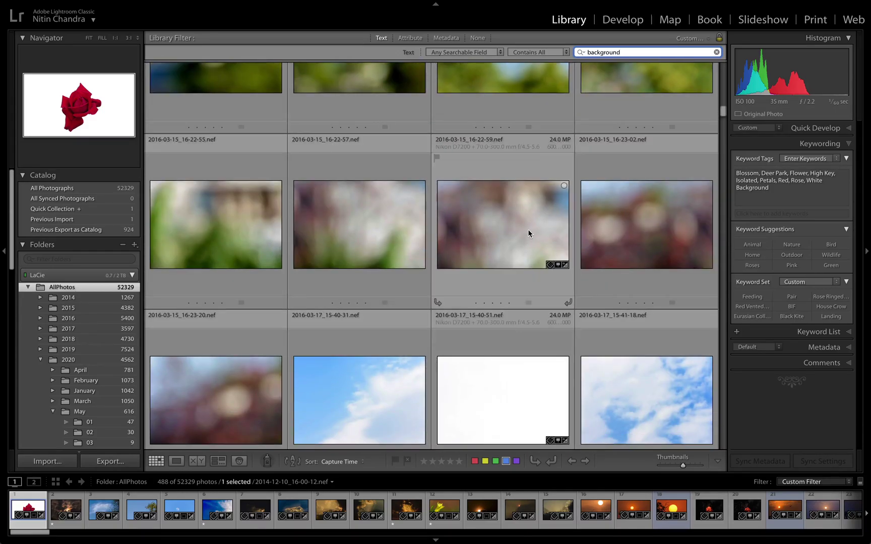
pyautogui.click(526, 228)
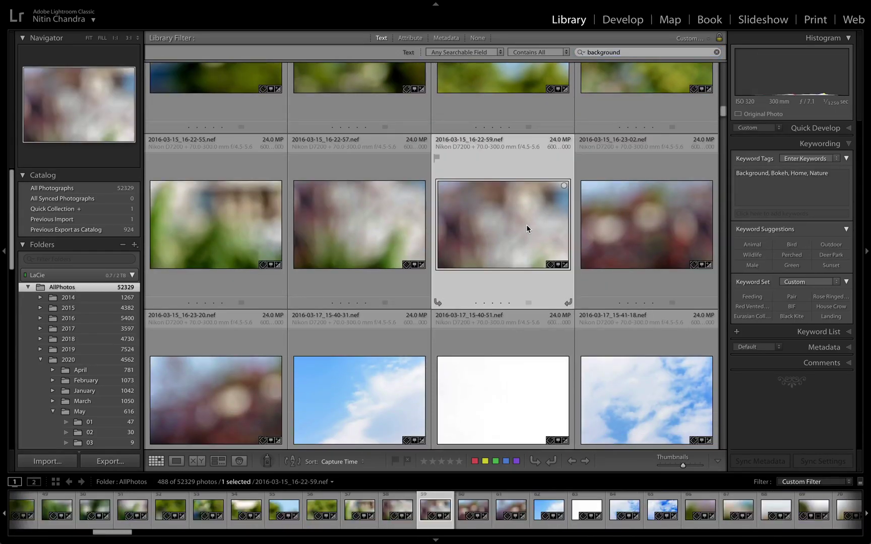
pyautogui.scroll(-5, 526, 229)
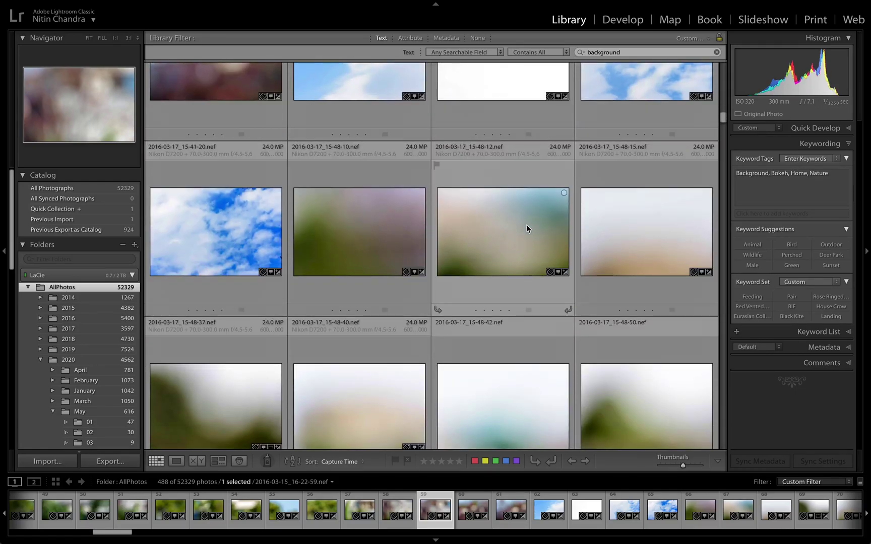
pyautogui.scroll(-3, 526, 228)
pyautogui.click(383, 346)
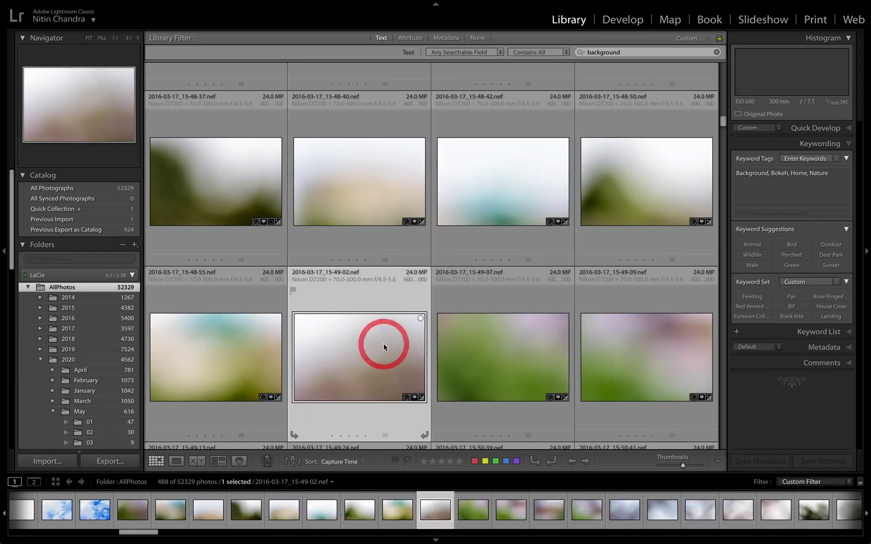
pyautogui.press('super')
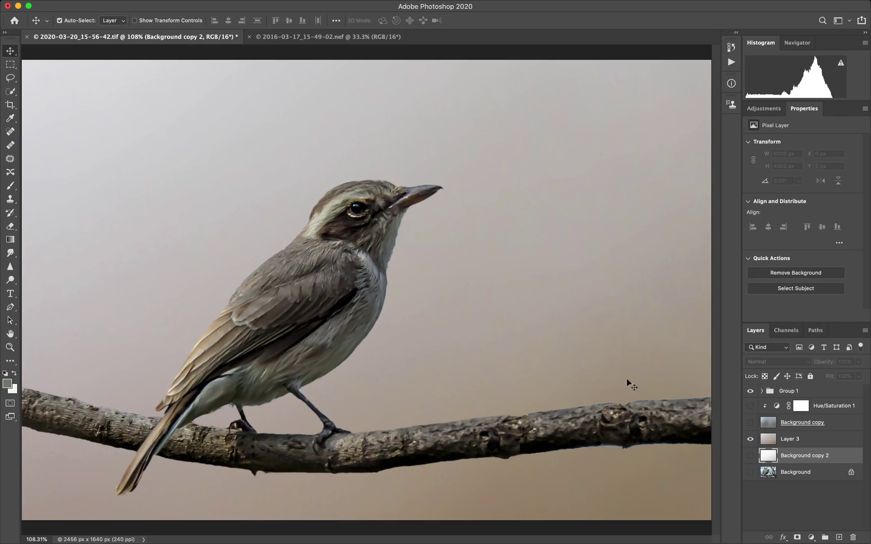
# Reposition the Layer 3 backdrop behind the bird to about X -3161 px, Y -1713 px
pyautogui.moveTo(572, 322); pyautogui.dragTo(522, 231)
pyautogui.moveTo(545, 284); pyautogui.dragTo(226, 286)
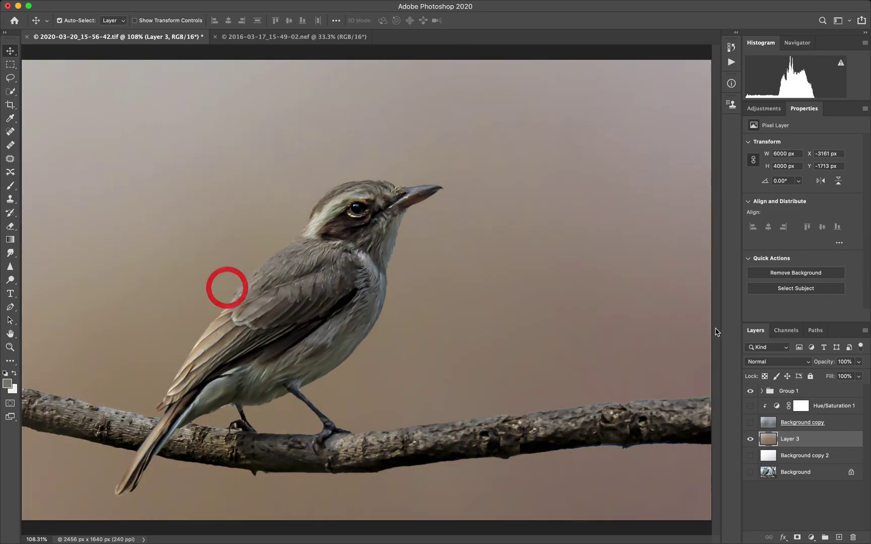
# Change the blending mode of Group 1 to Hard Light
pyautogui.click(789, 392)
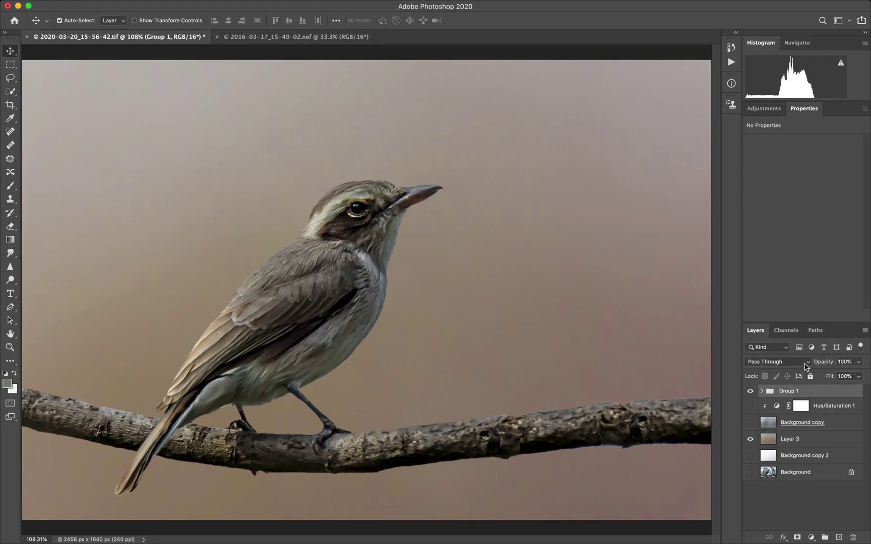
pyautogui.click(792, 363)
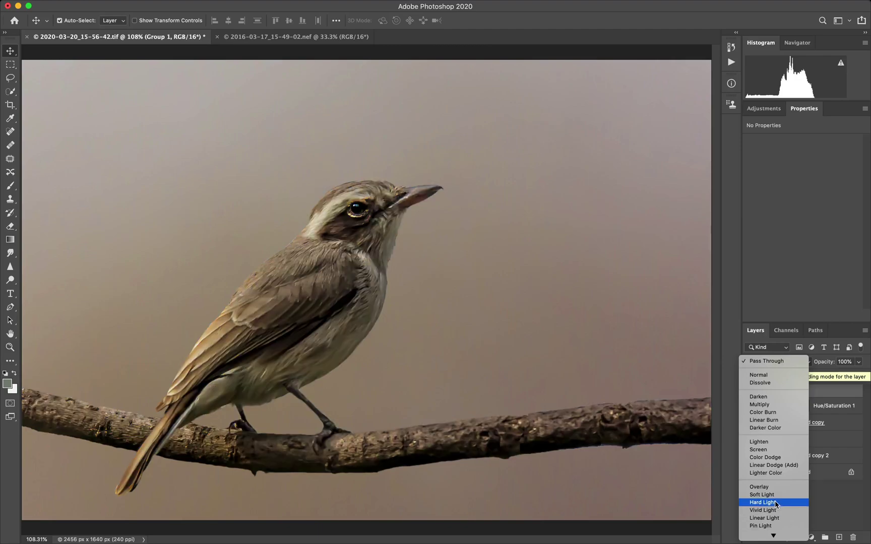
pyautogui.click(775, 503)
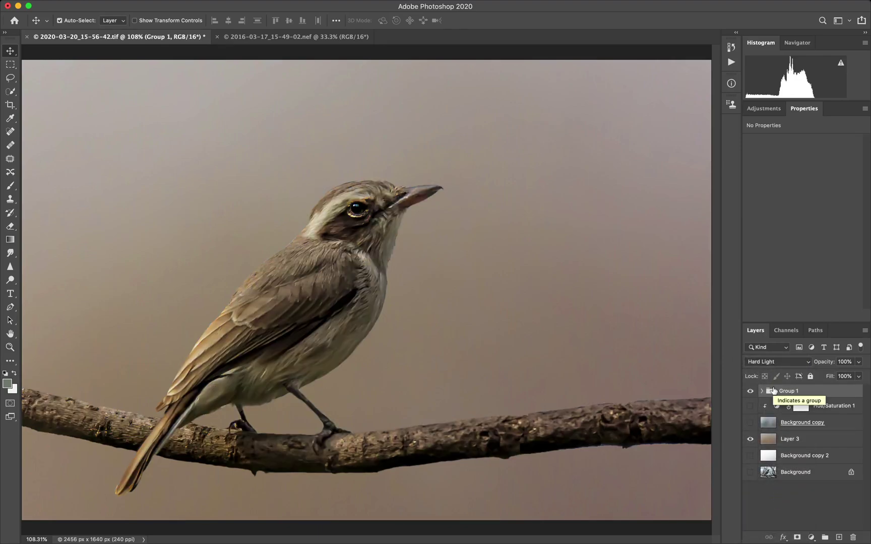
# Add a Curves adjustment above Group 1 and brighten the image with on-image adjustments, raising input 59 to output 67
pyautogui.click(772, 110)
pyautogui.click(798, 132)
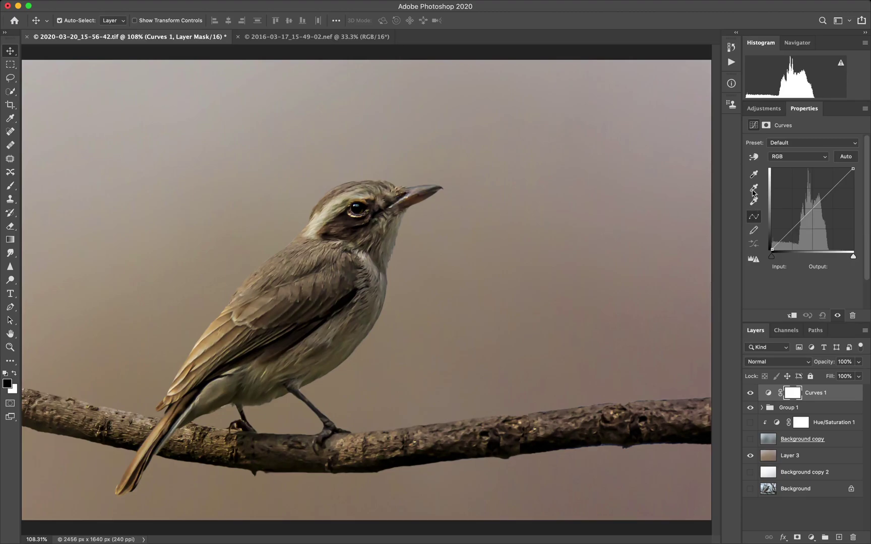
pyautogui.click(753, 157)
pyautogui.moveTo(338, 204)
pyautogui.mouseDown()
pyautogui.moveTo(336, 188)
pyautogui.moveTo(337, 199)
pyautogui.mouseUp()
pyautogui.moveTo(363, 319)
pyautogui.mouseDown()
pyautogui.moveTo(362, 306)
pyautogui.moveTo(357, 314)
pyautogui.mouseUp()
pyautogui.click(602, 395)
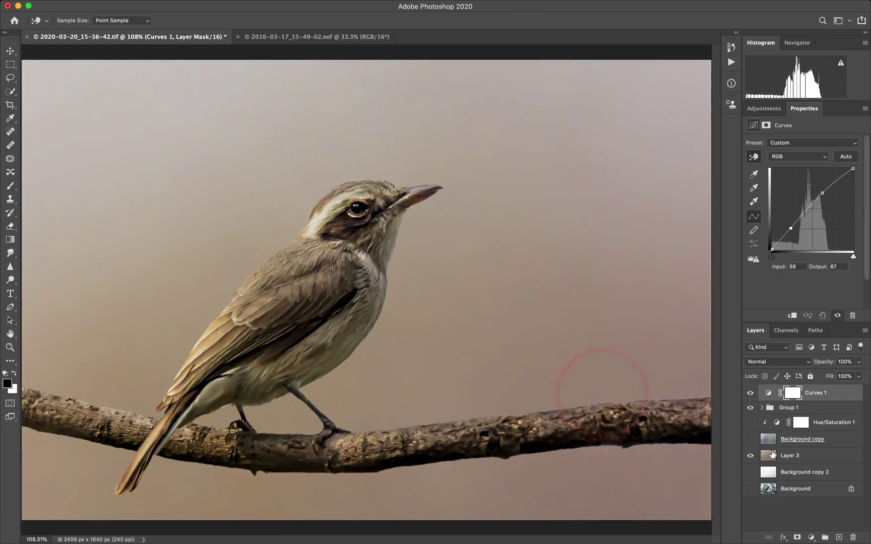
# Add a Hue/Saturation adjustment directly above Layer 3 and set its Hue to +37
pyautogui.click(772, 455)
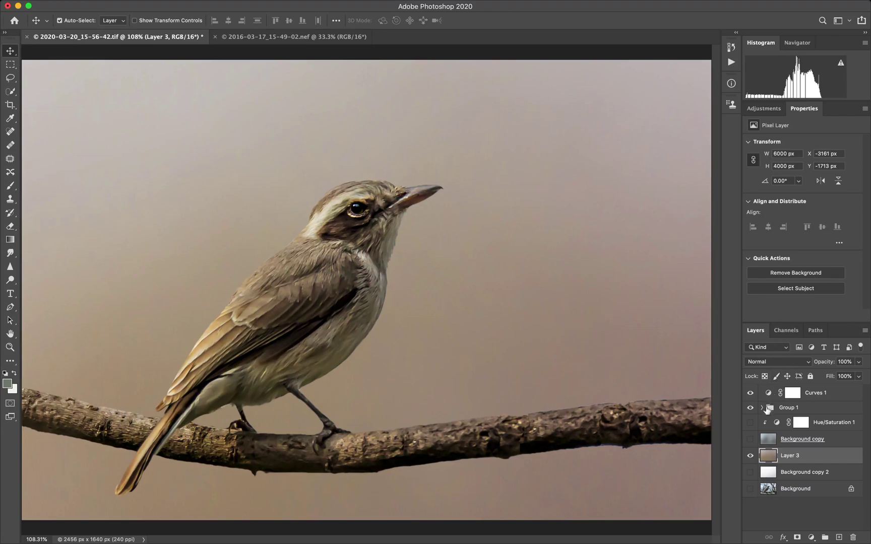
pyautogui.click(764, 110)
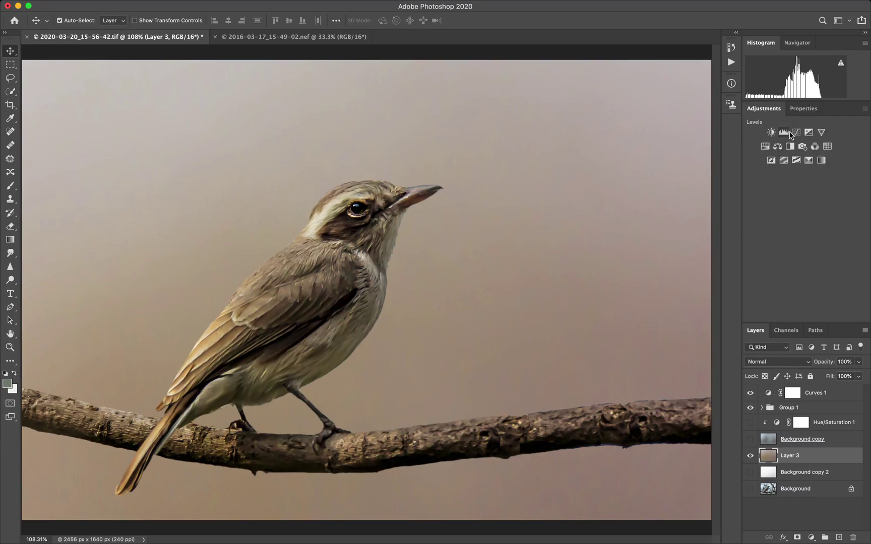
pyautogui.click(765, 146)
pyautogui.moveTo(802, 183)
pyautogui.mouseDown()
pyautogui.moveTo(824, 183)
pyautogui.moveTo(786, 182)
pyautogui.mouseUp()
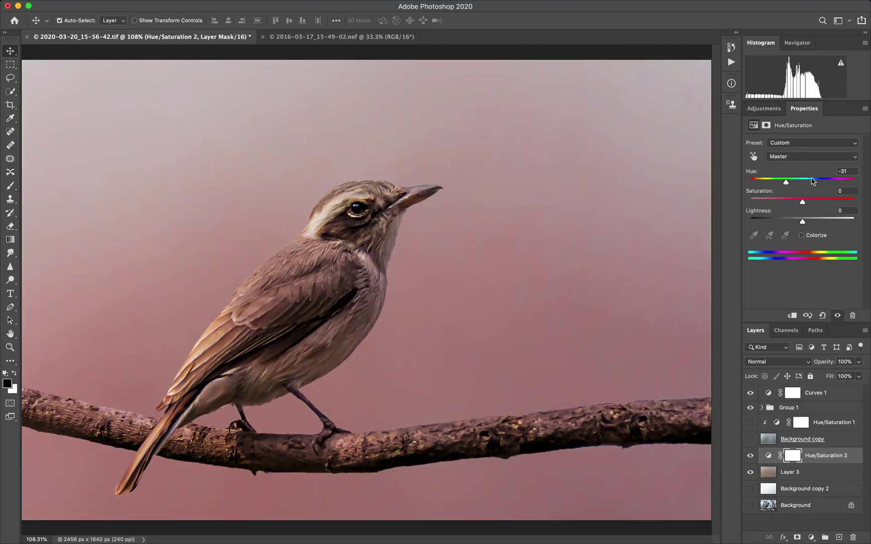
pyautogui.moveTo(785, 182); pyautogui.dragTo(821, 183)
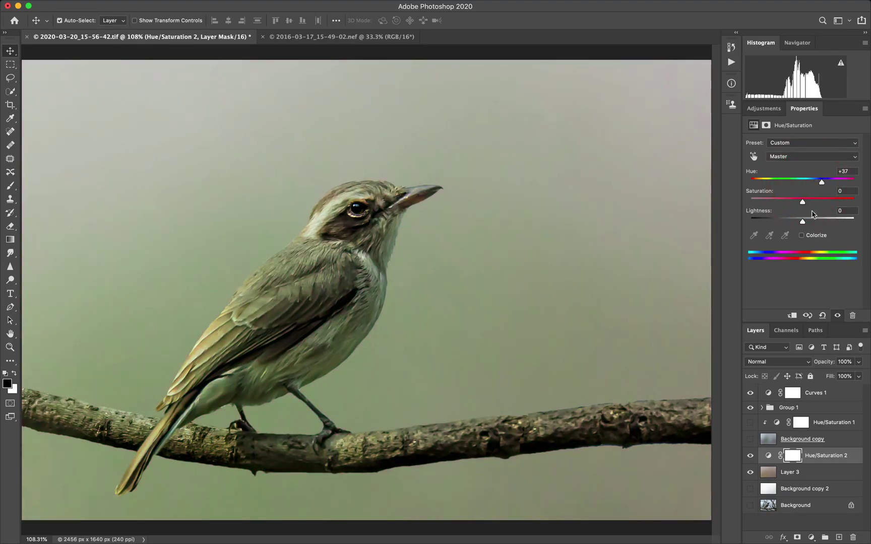
# Set the blending mode of Group 1 back to Pass Through
pyautogui.click(772, 409)
pyautogui.click(792, 362)
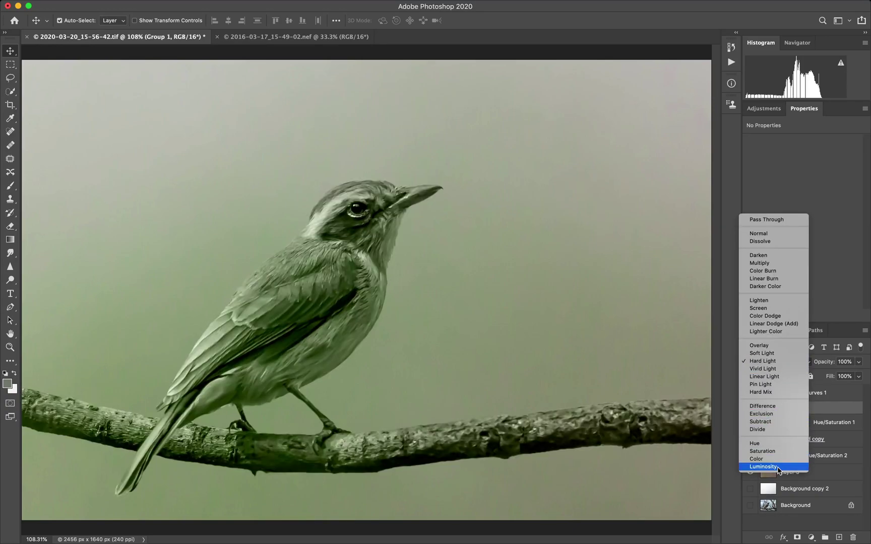
pyautogui.click(788, 219)
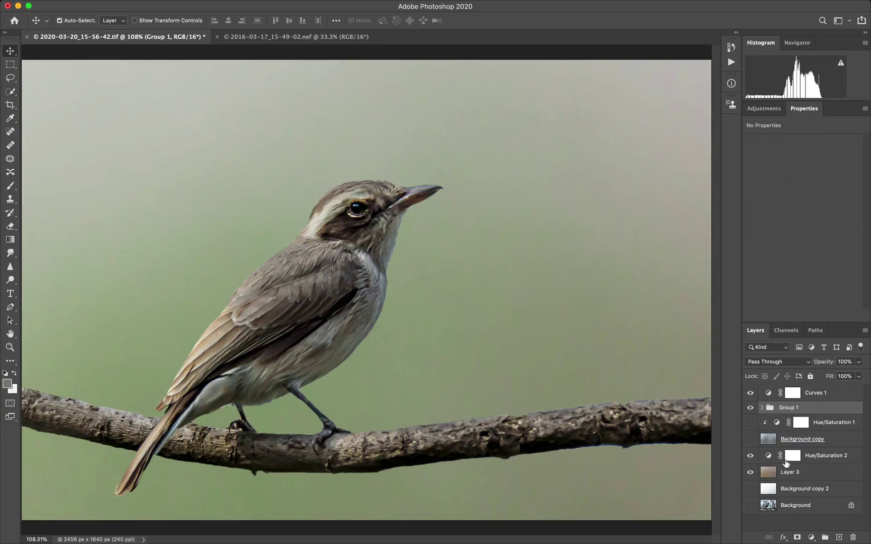
# Set the Hue of the Hue/Saturation 2 adjustment above Layer 3 to +70
pyautogui.click(771, 456)
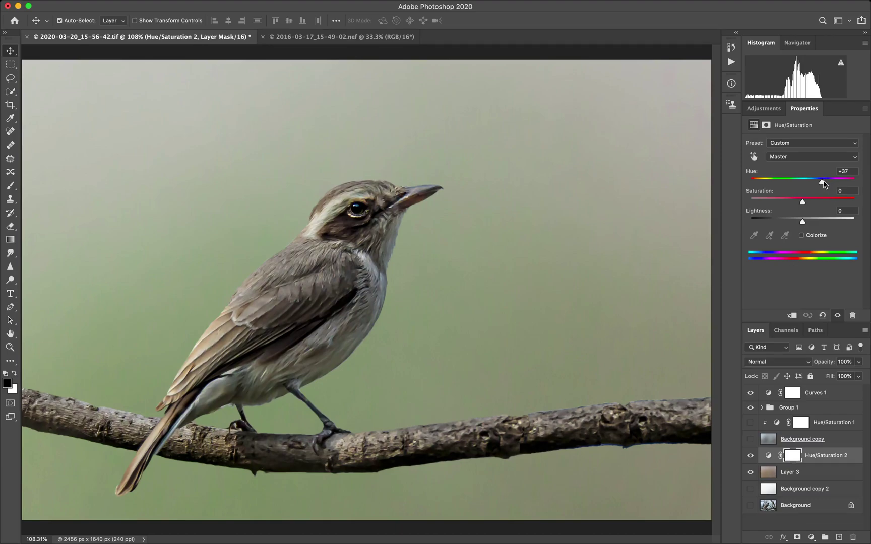
pyautogui.moveTo(806, 184); pyautogui.dragTo(830, 181)
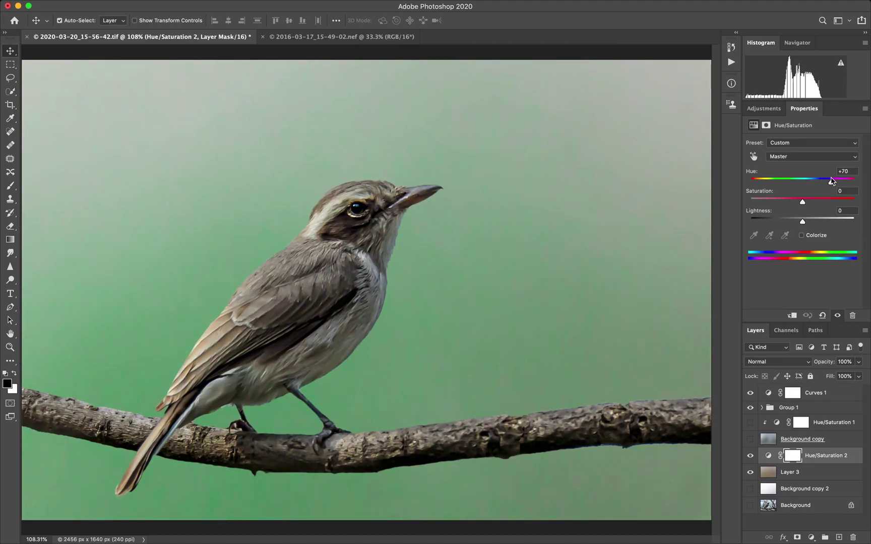